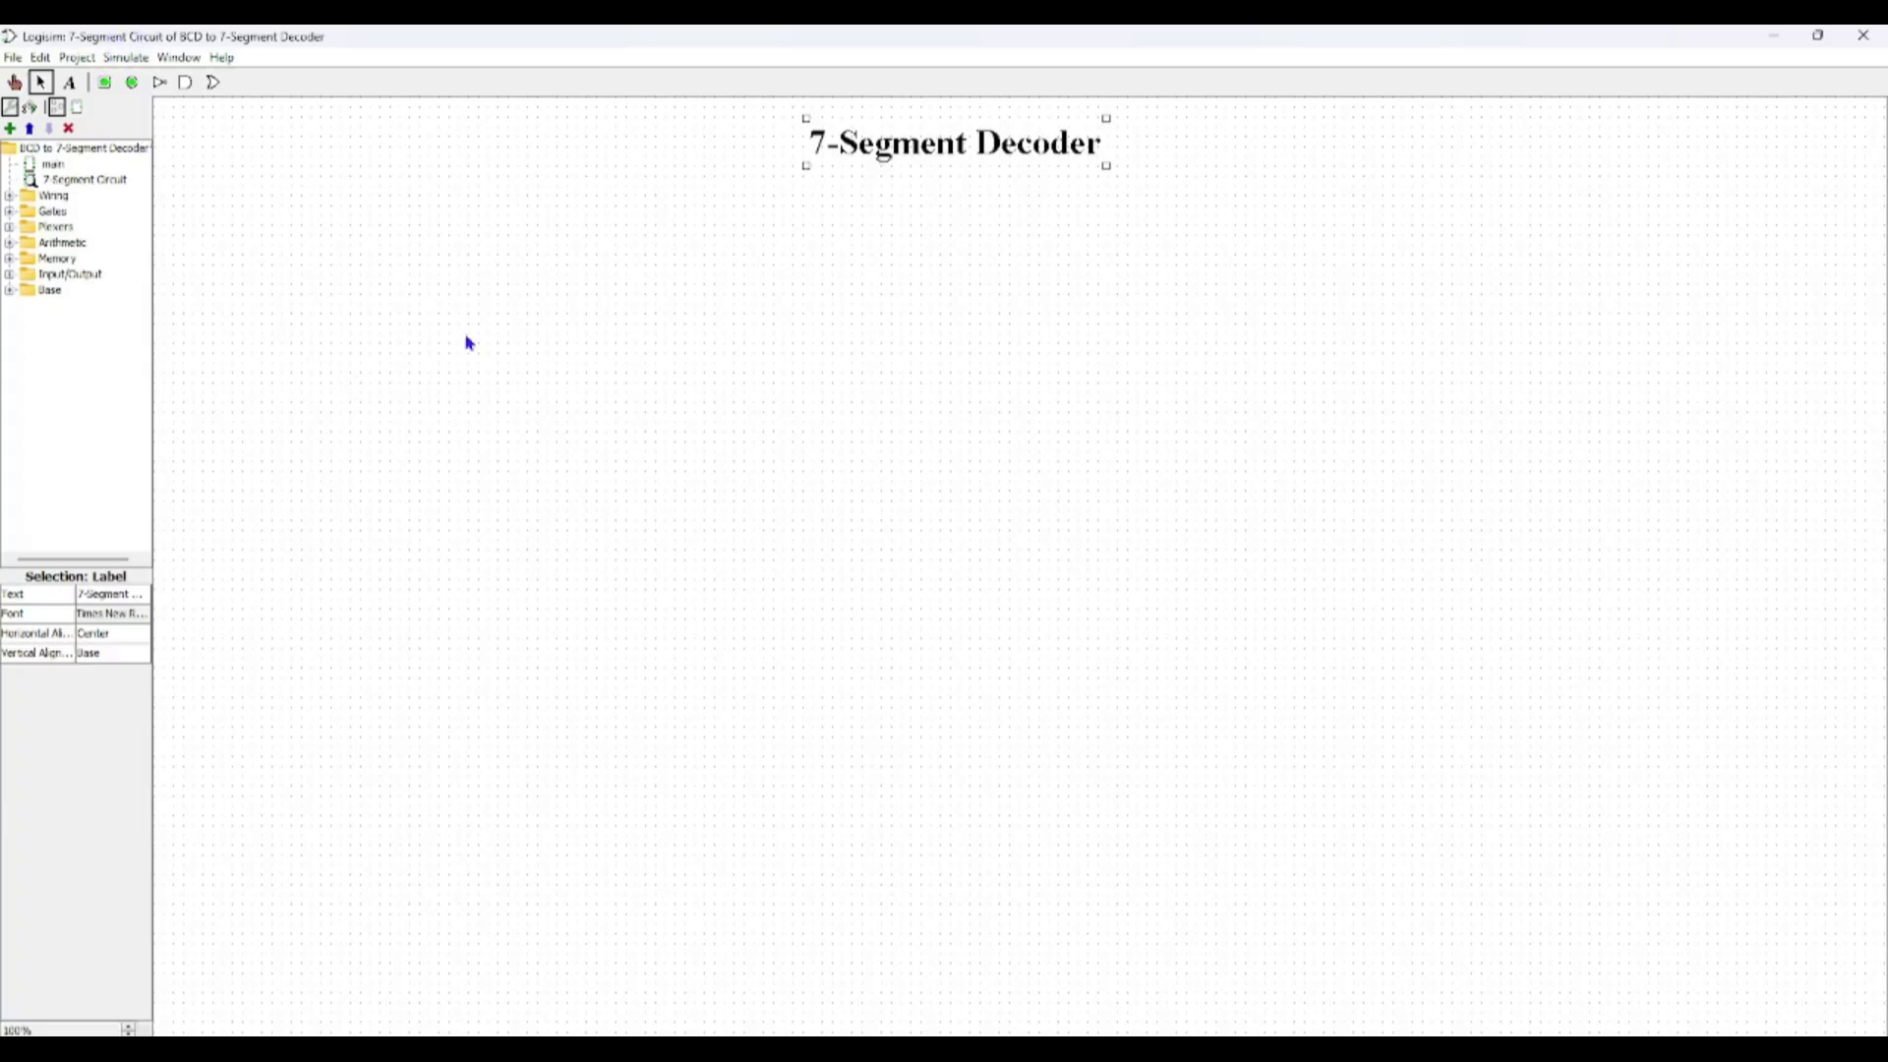
- Open Project > Analyze Circuit and bring up the common-cathode BCD-to-seven-segment truth table screenshot
{"action": "left_click", "coordinate": [78, 57]}
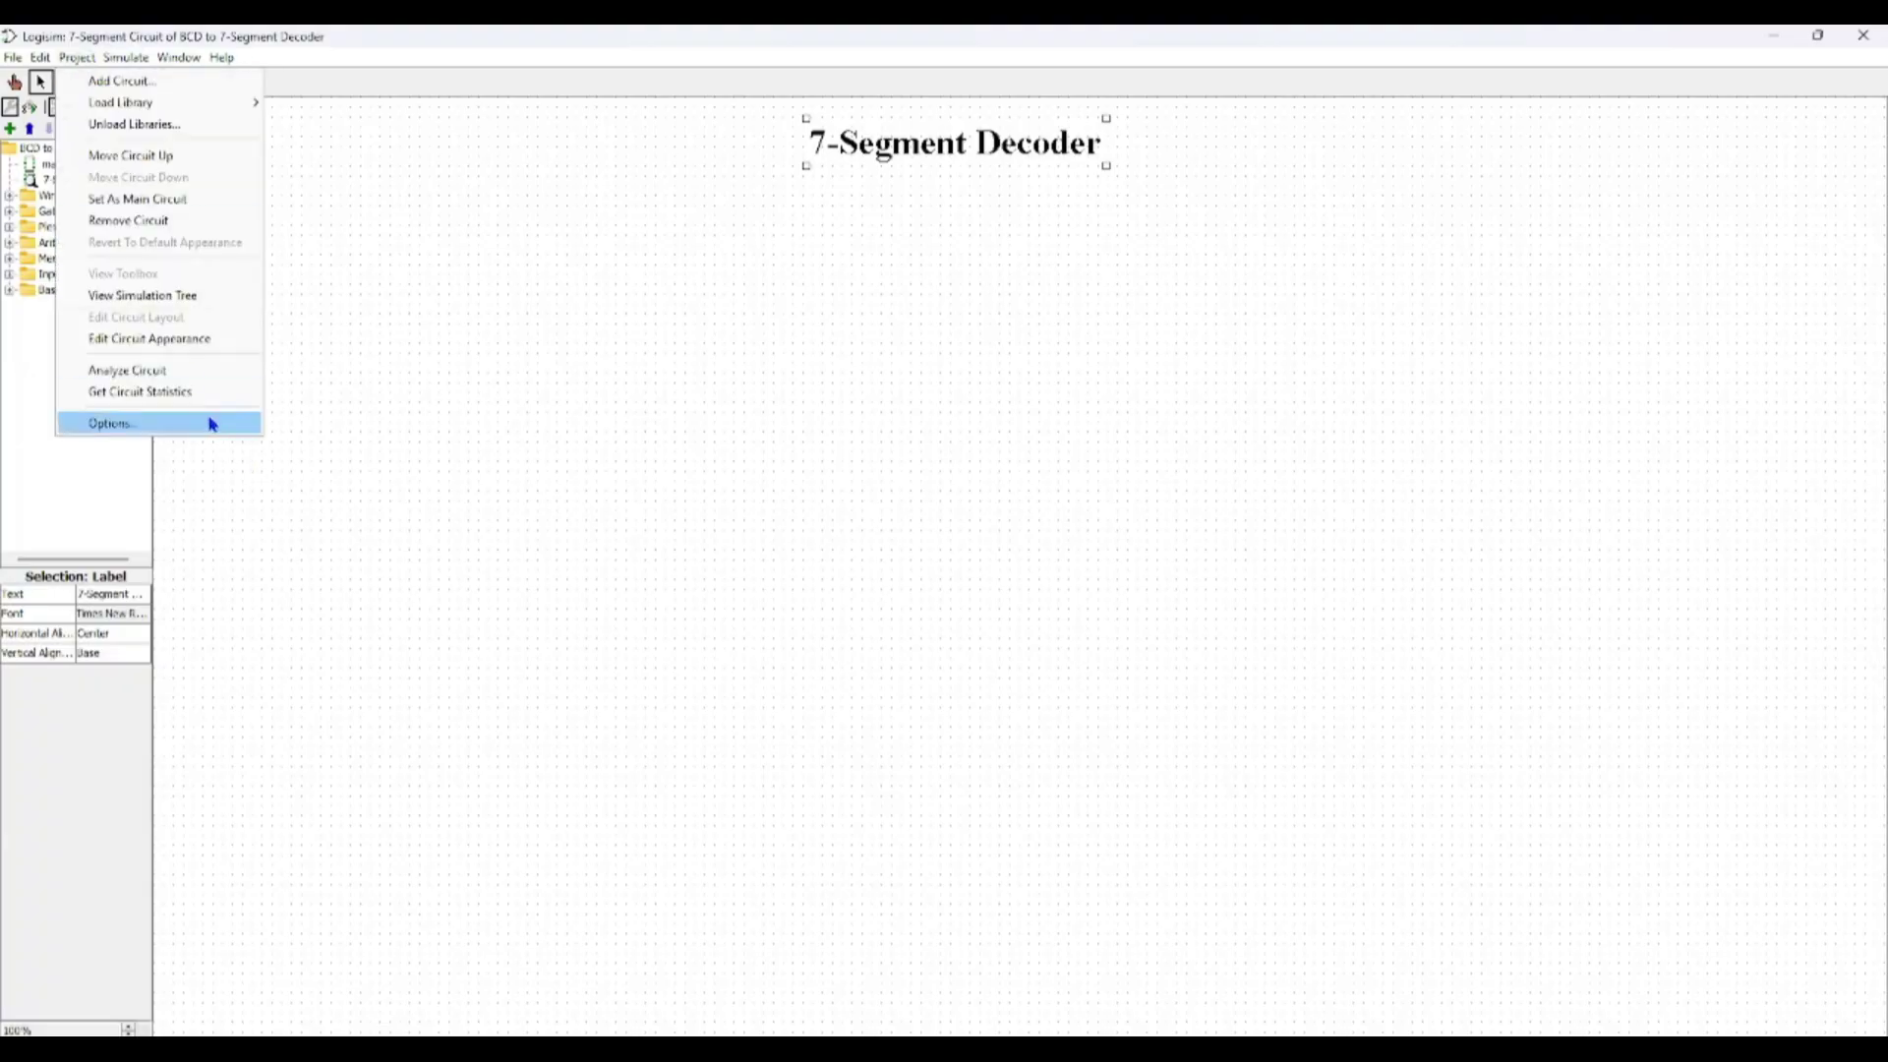
{"action": "left_click", "coordinate": [188, 375]}
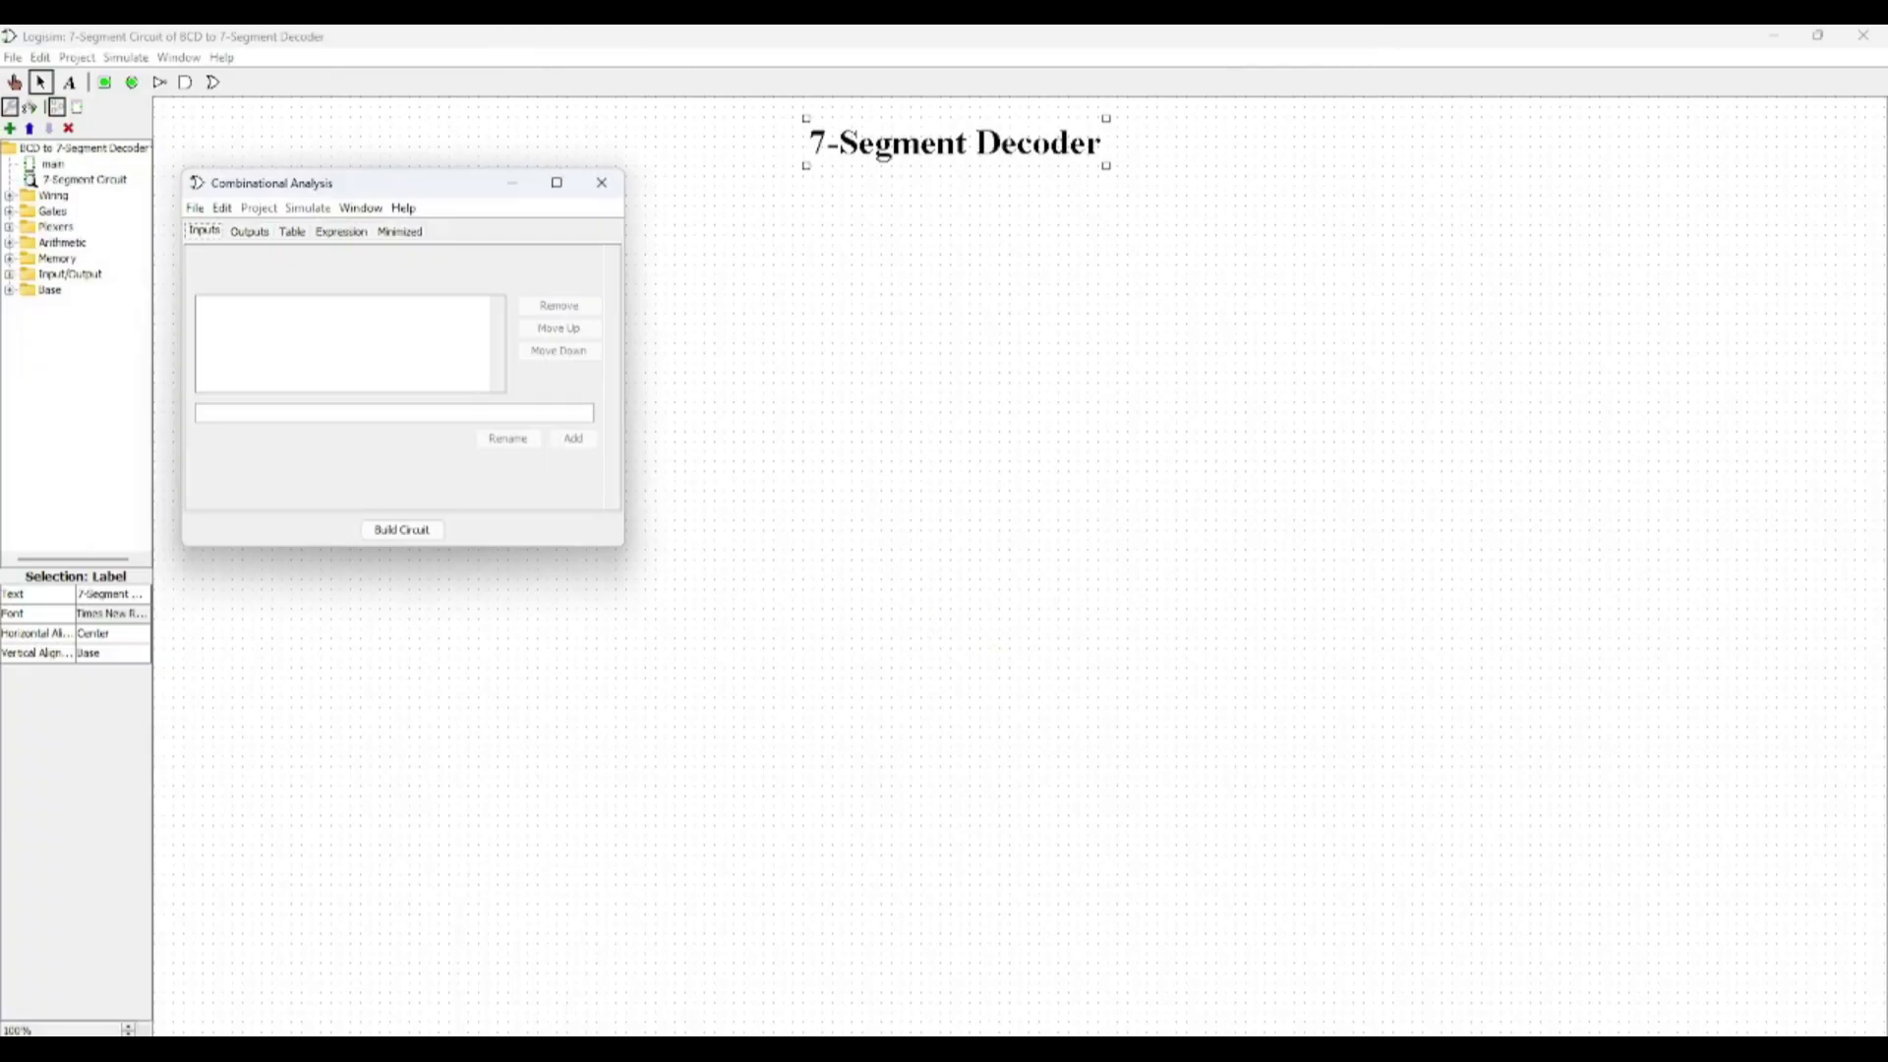
{"action": "left_click", "coordinate": [550, 1026]}
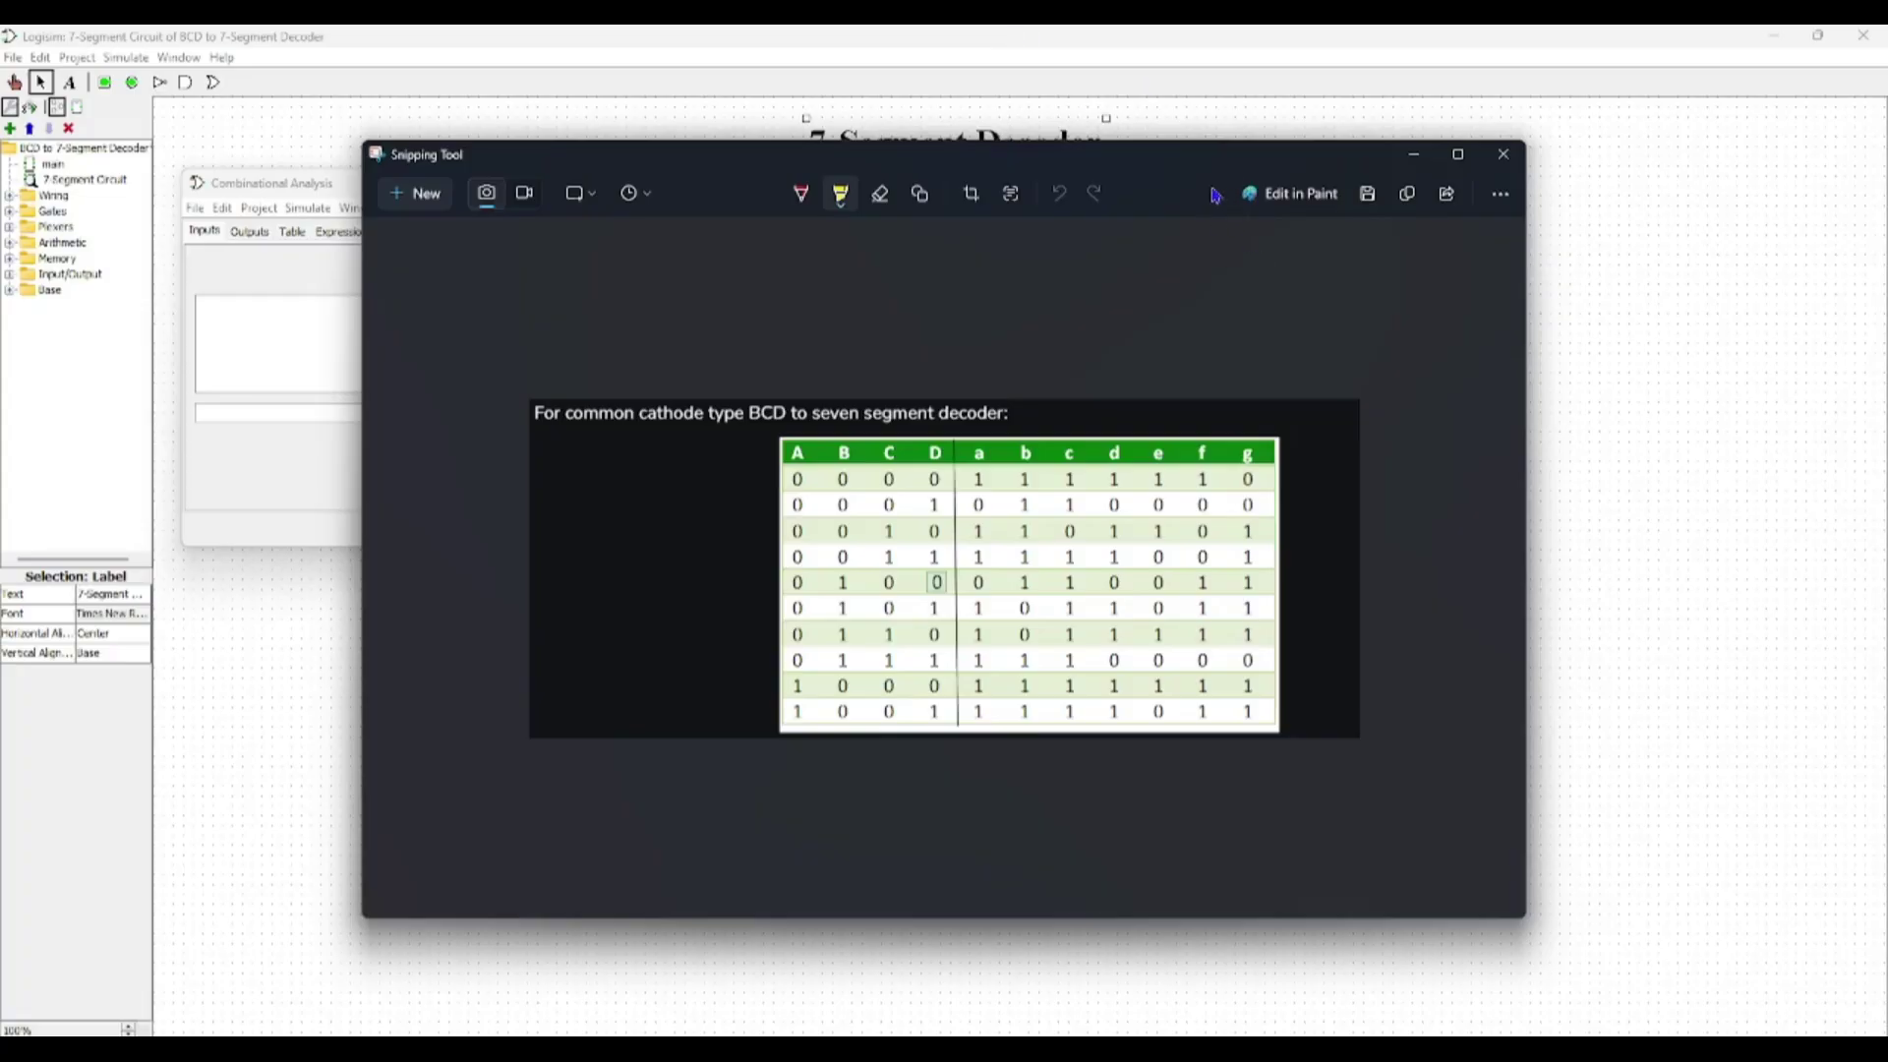
- Shift the truth table screenshot right to uncover Combinational Analysis and start naming the first input W
{"action": "left_click_drag", "start_coordinate": [1192, 165], "coordinate": [1473, 183]}
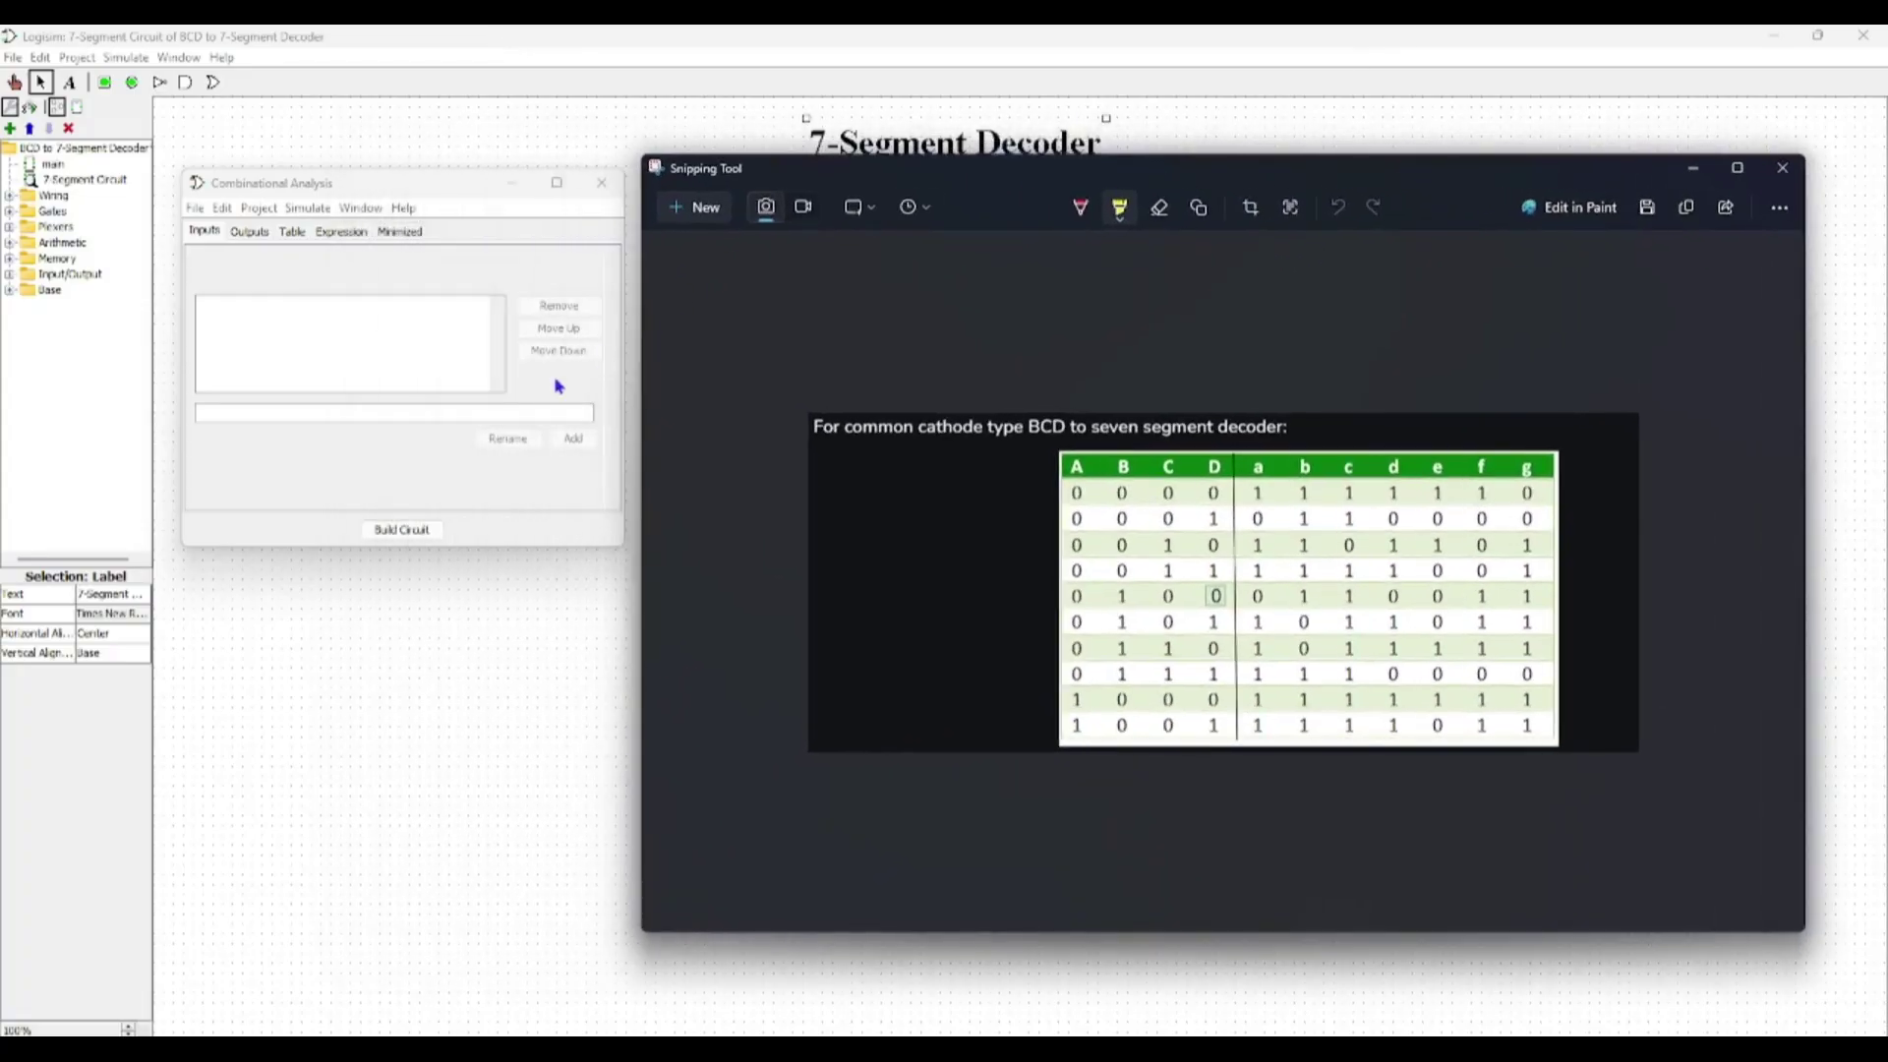
{"action": "left_click", "coordinate": [342, 415]}
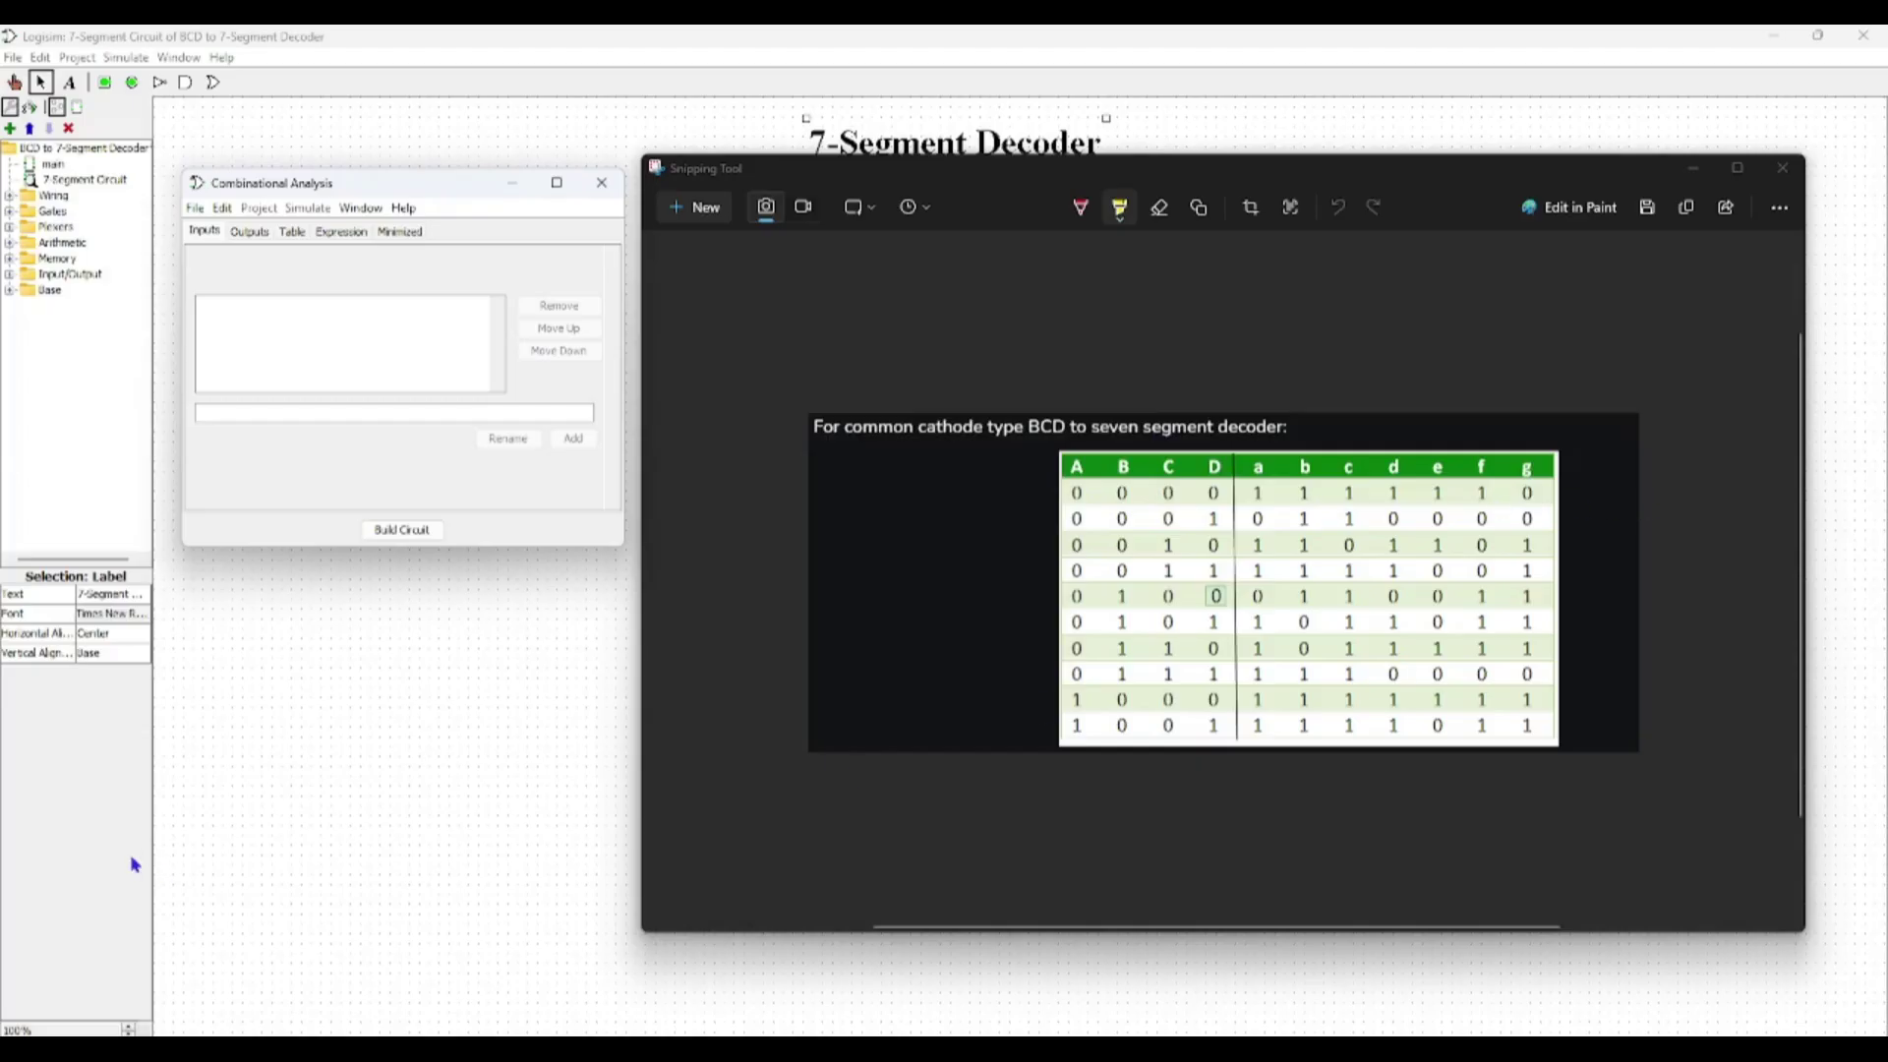
{"action": "key", "text": "super+w"}
- Add input variables W, X, Y and Z
{"action": "left_click", "coordinate": [699, 579]}
{"action": "left_click", "coordinate": [475, 412]}
{"action": "type", "text": "W"}
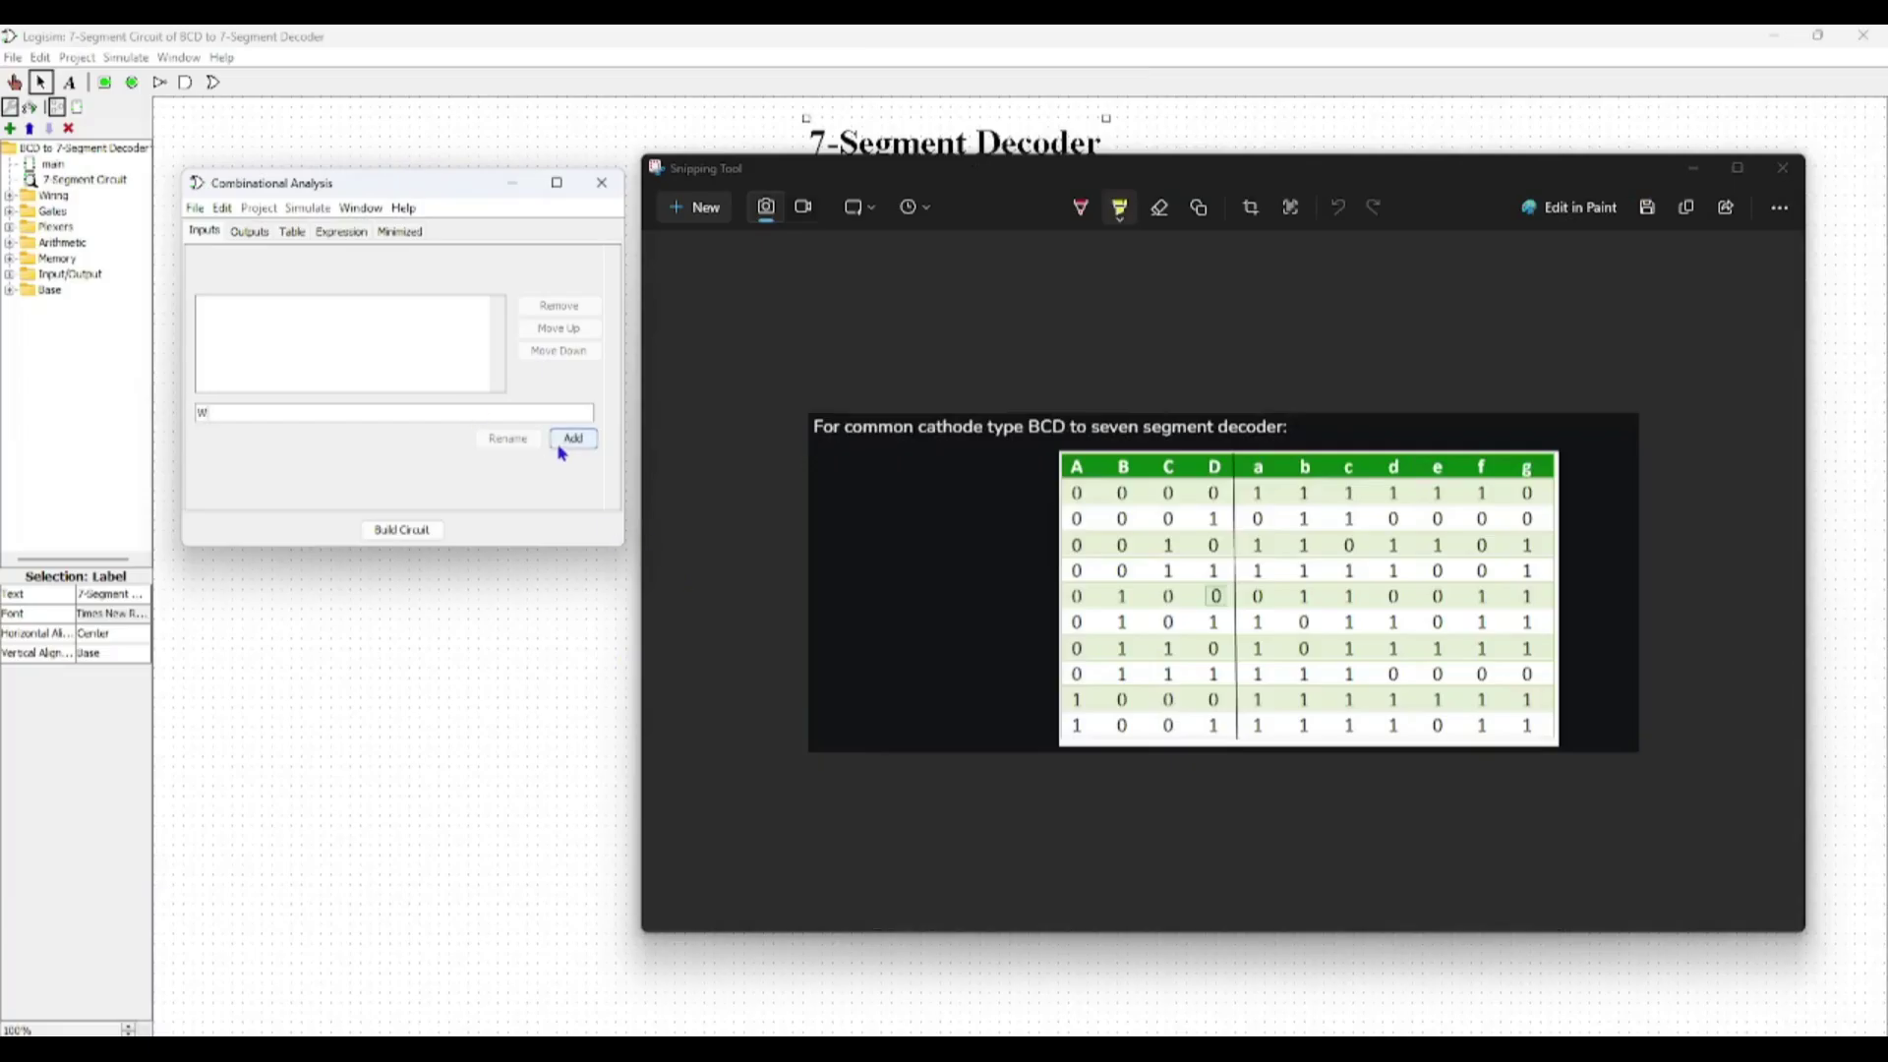
{"action": "left_click", "coordinate": [561, 441]}
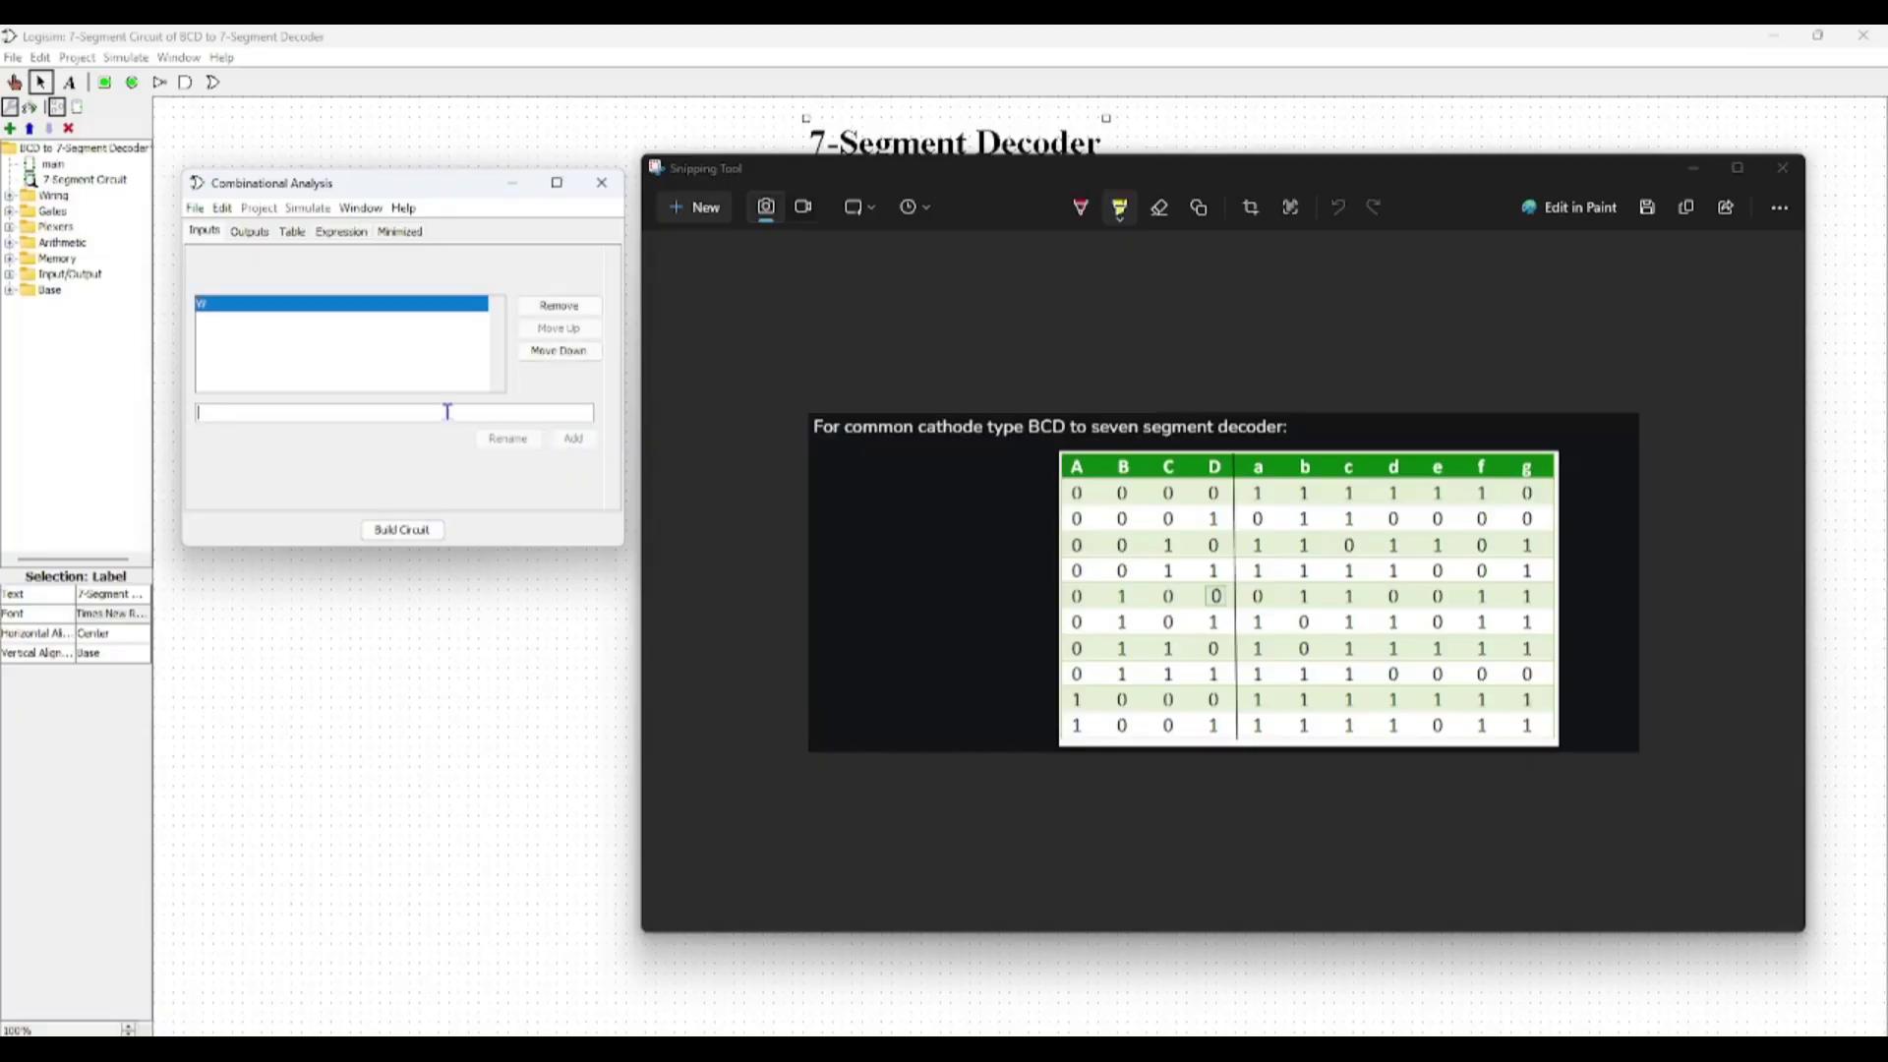
{"action": "left_click", "coordinate": [447, 412]}
{"action": "type", "text": "X"}
{"action": "left_click", "coordinate": [575, 439]}
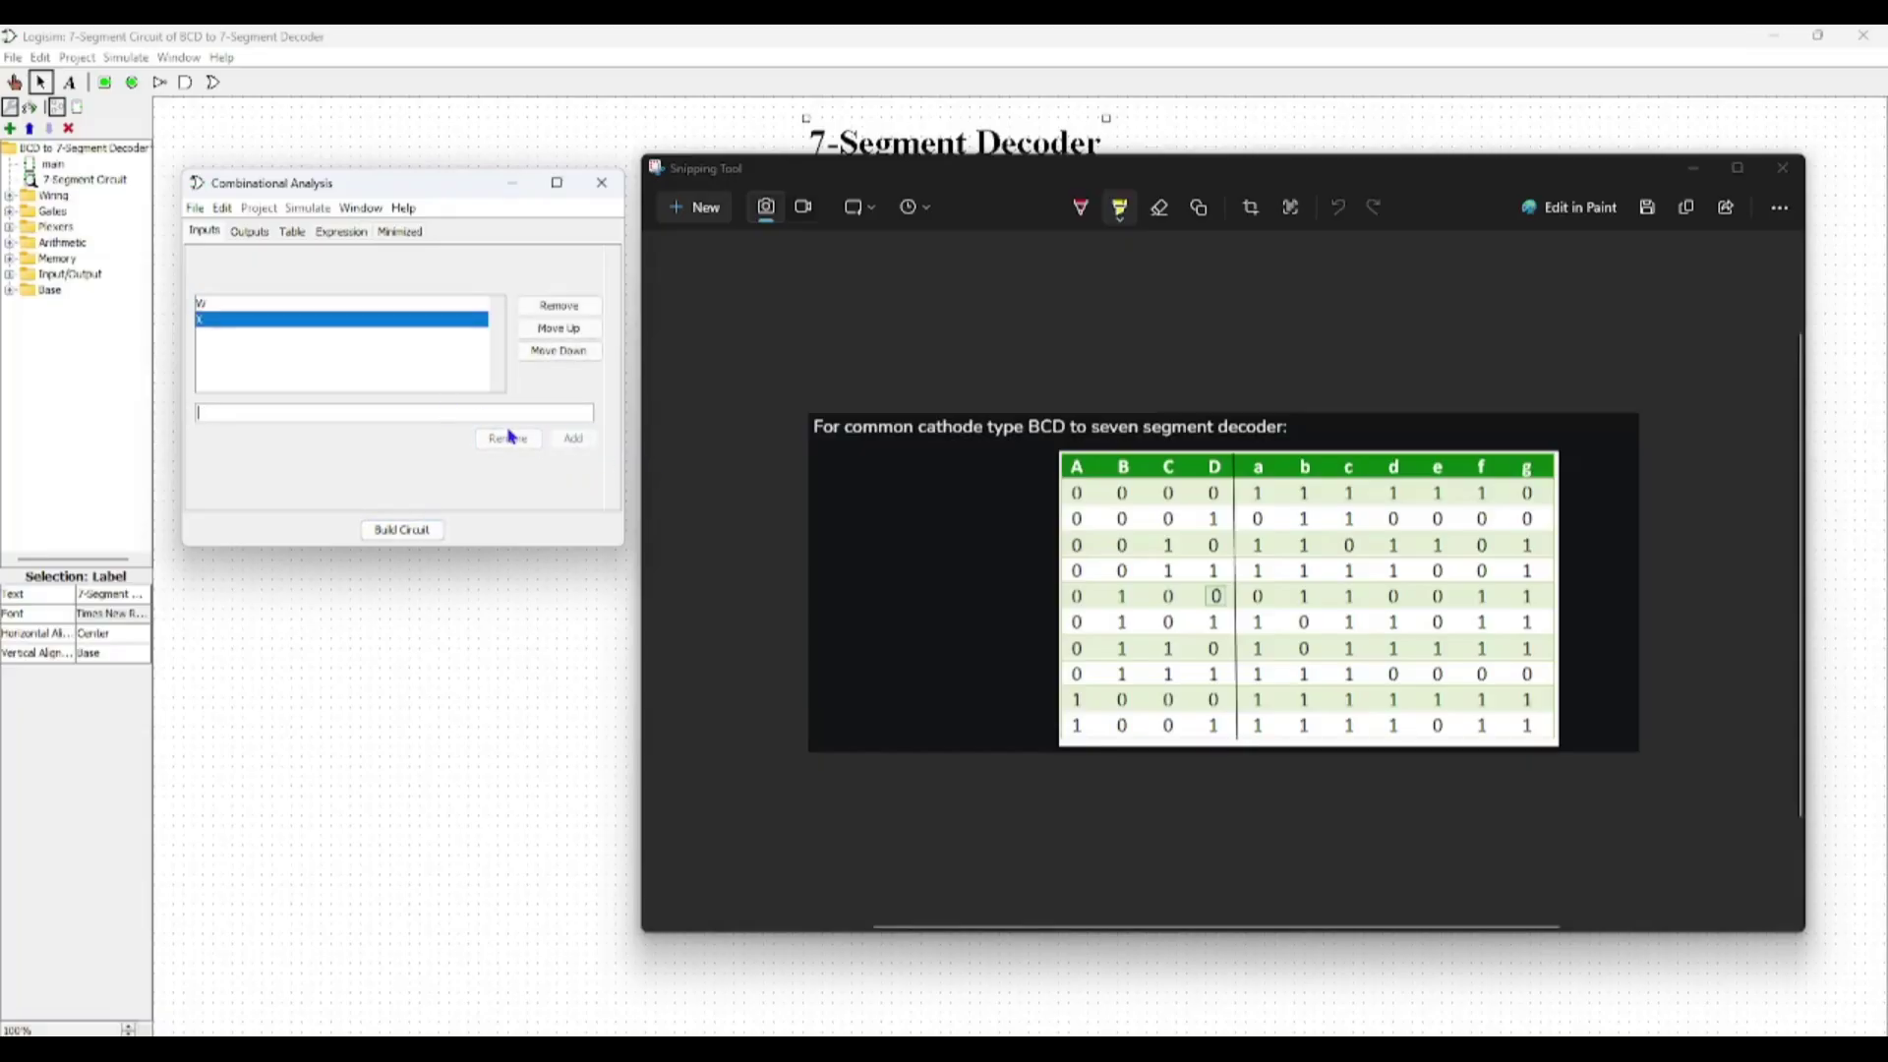
{"action": "type", "text": "Y"}
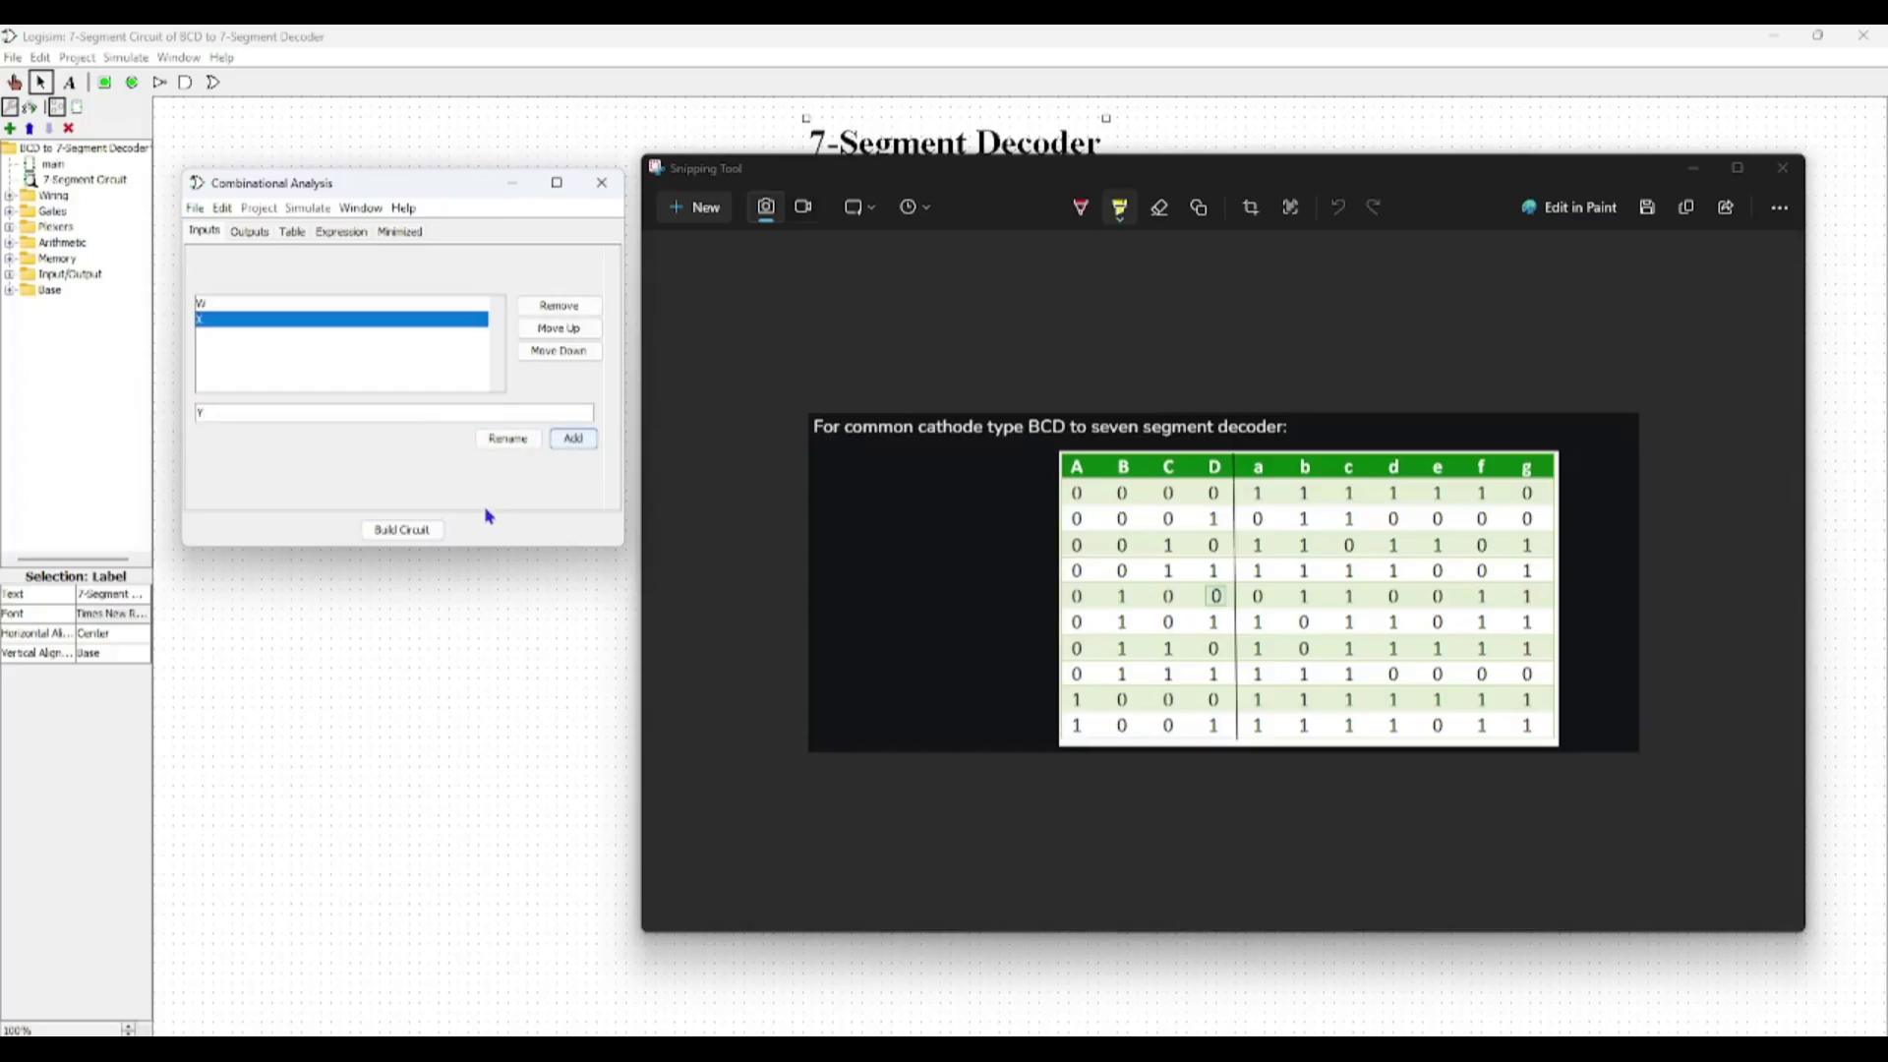
{"action": "left_click", "coordinate": [578, 445]}
{"action": "type", "text": "Z"}
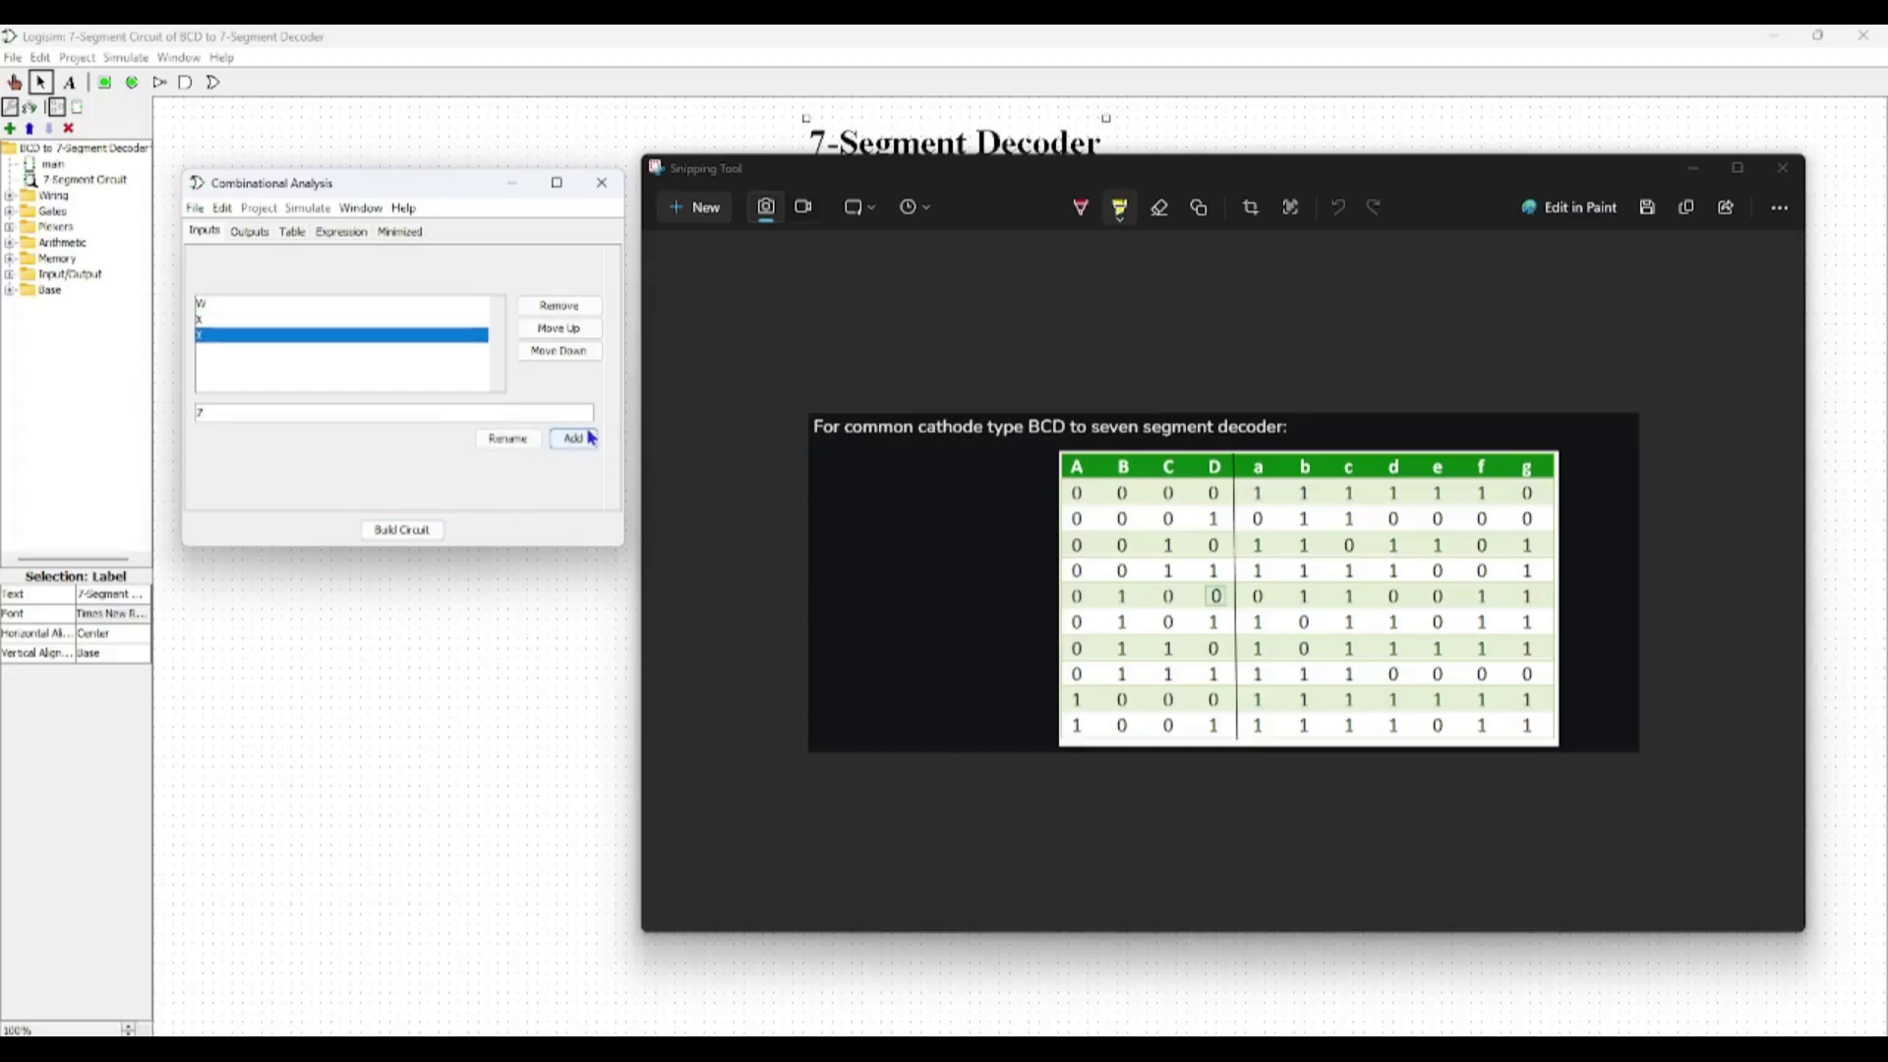
{"action": "left_click", "coordinate": [589, 439]}
- Add outputs A, B, C, D, E, F and G and show the blank truth table
{"action": "left_click", "coordinate": [250, 232]}
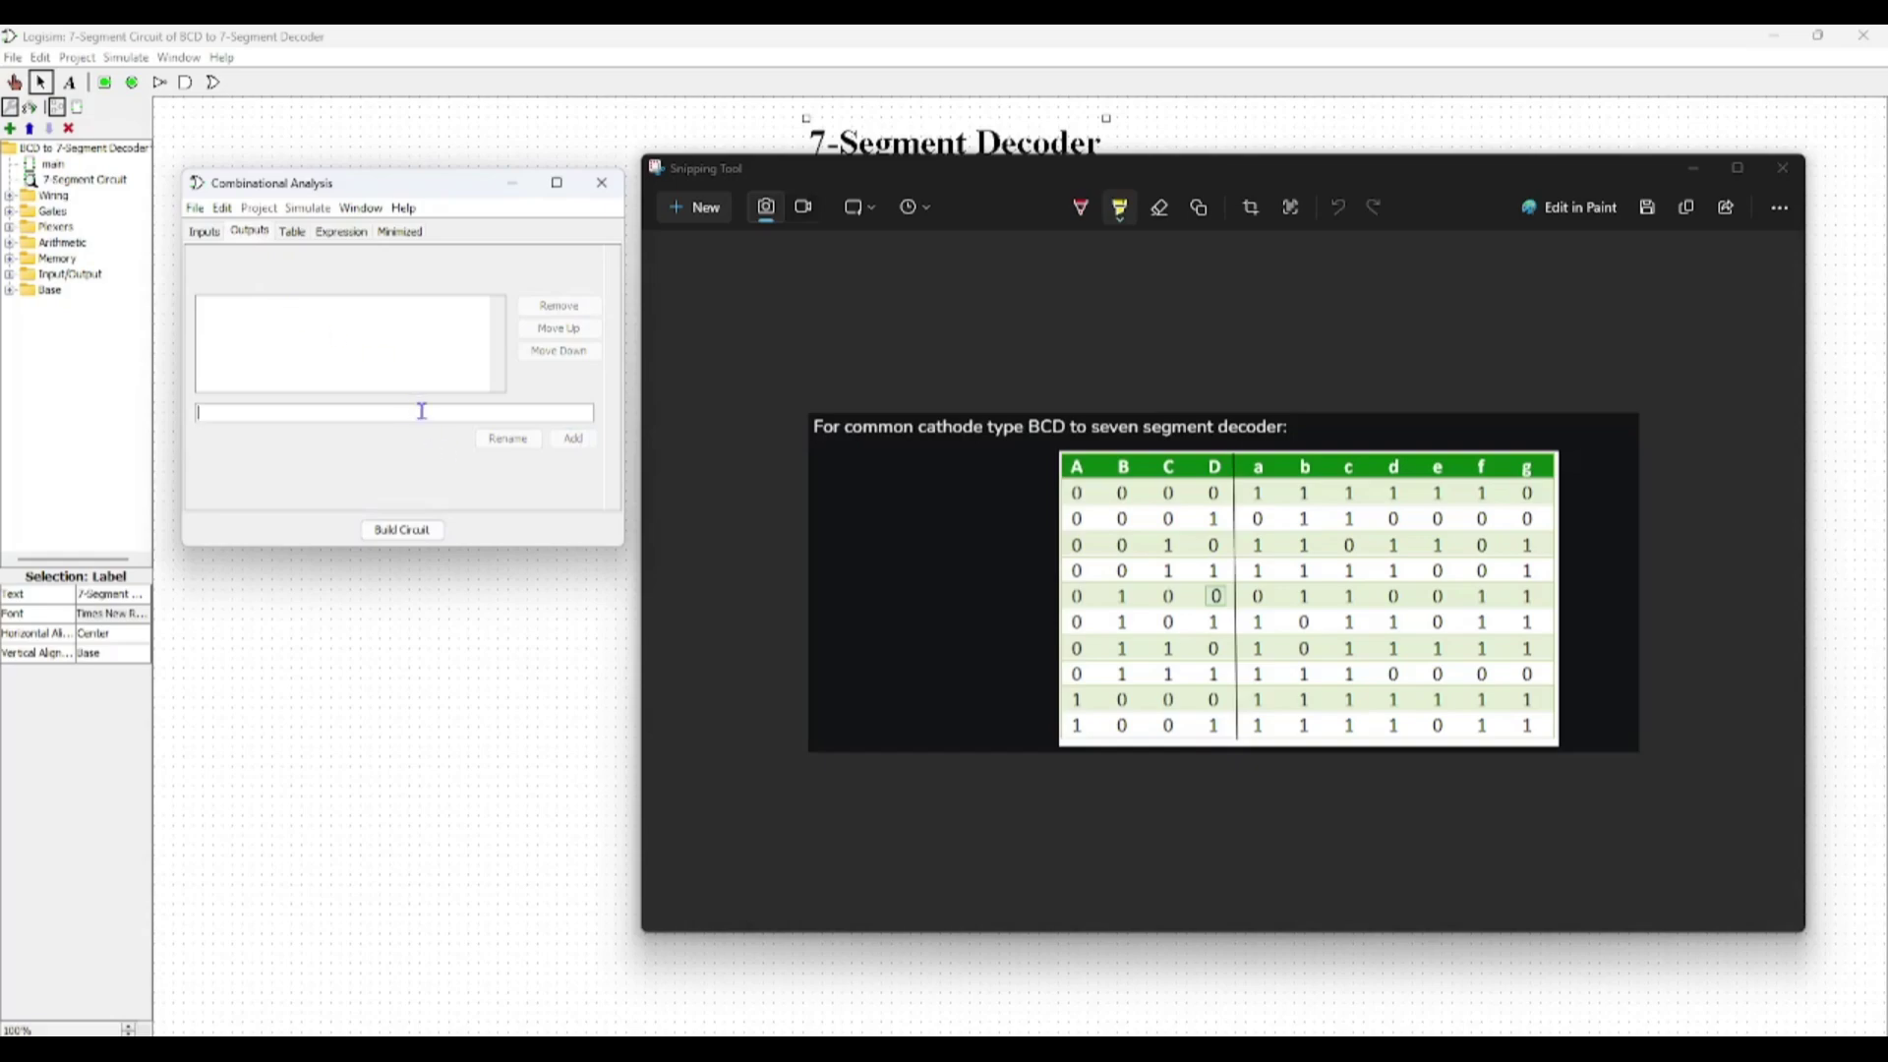
{"action": "type", "text": "A"}
{"action": "left_click", "coordinate": [588, 442]}
{"action": "type", "text": "B"}
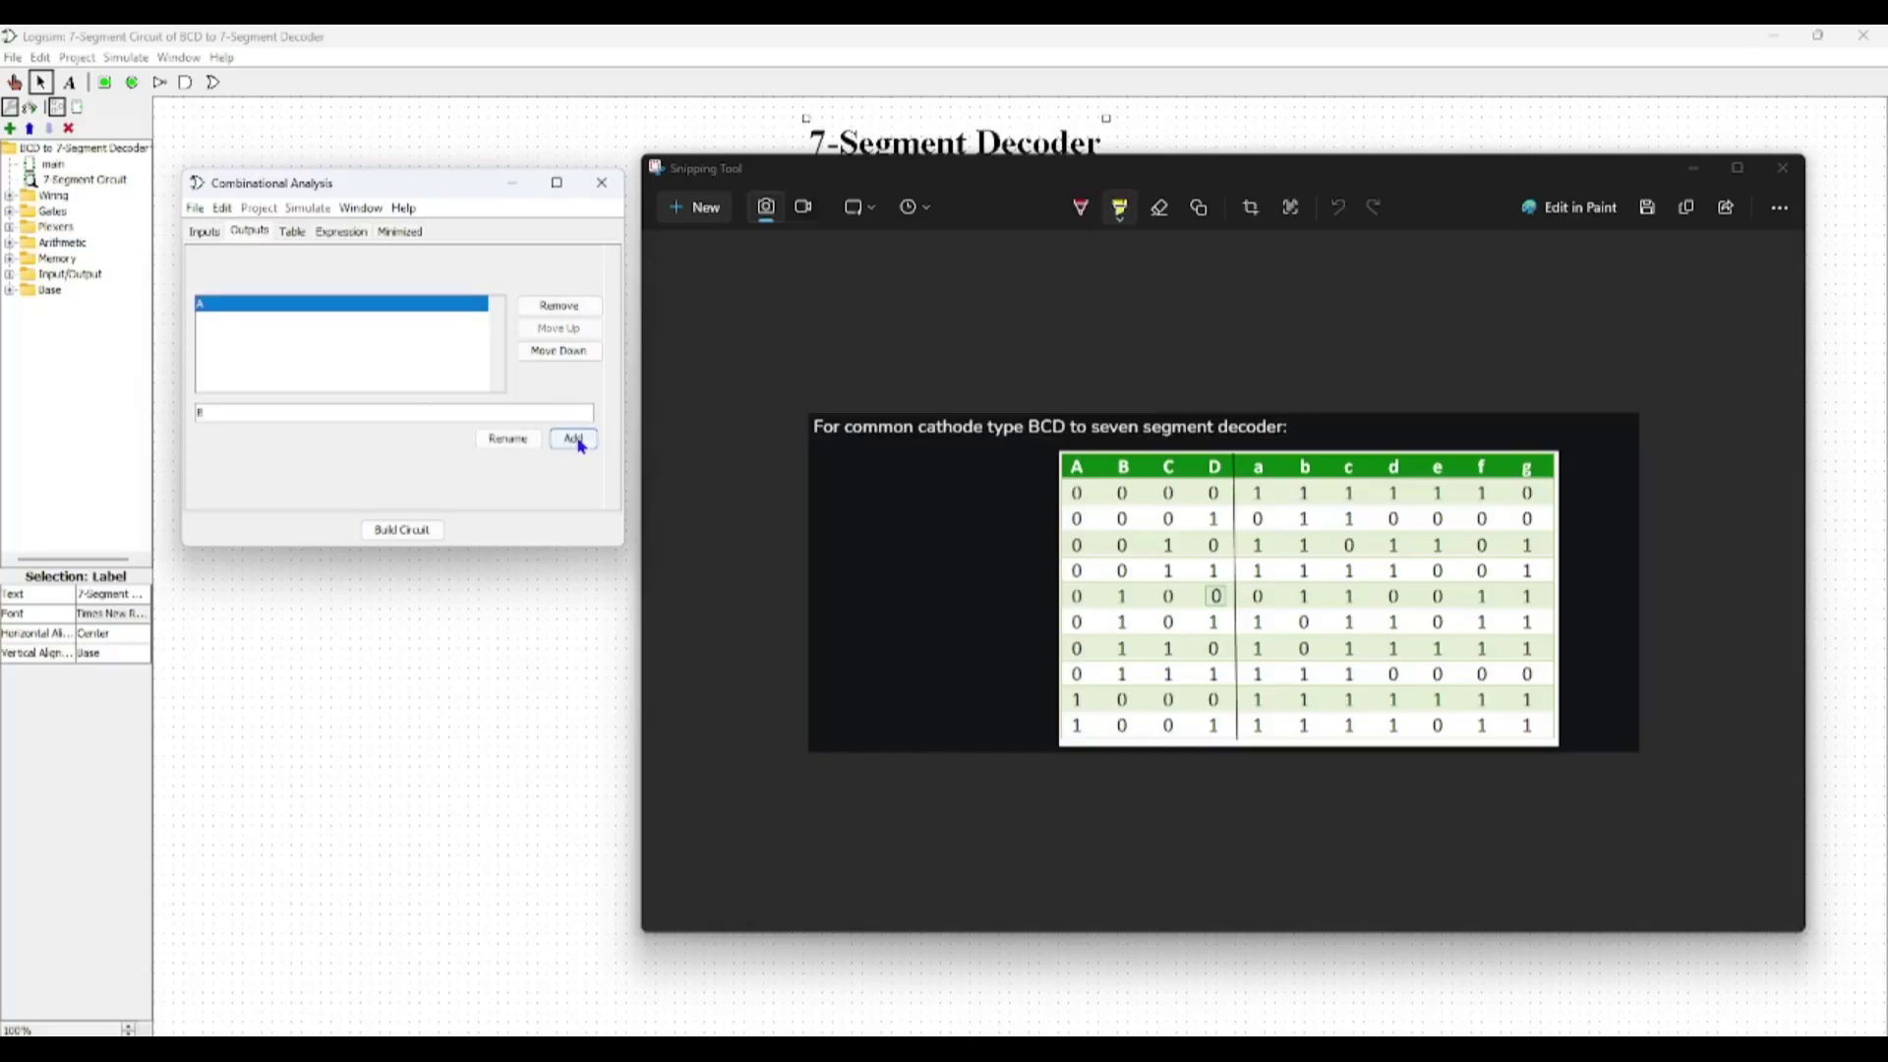
{"action": "left_click", "coordinate": [578, 444]}
{"action": "type", "text": "C"}
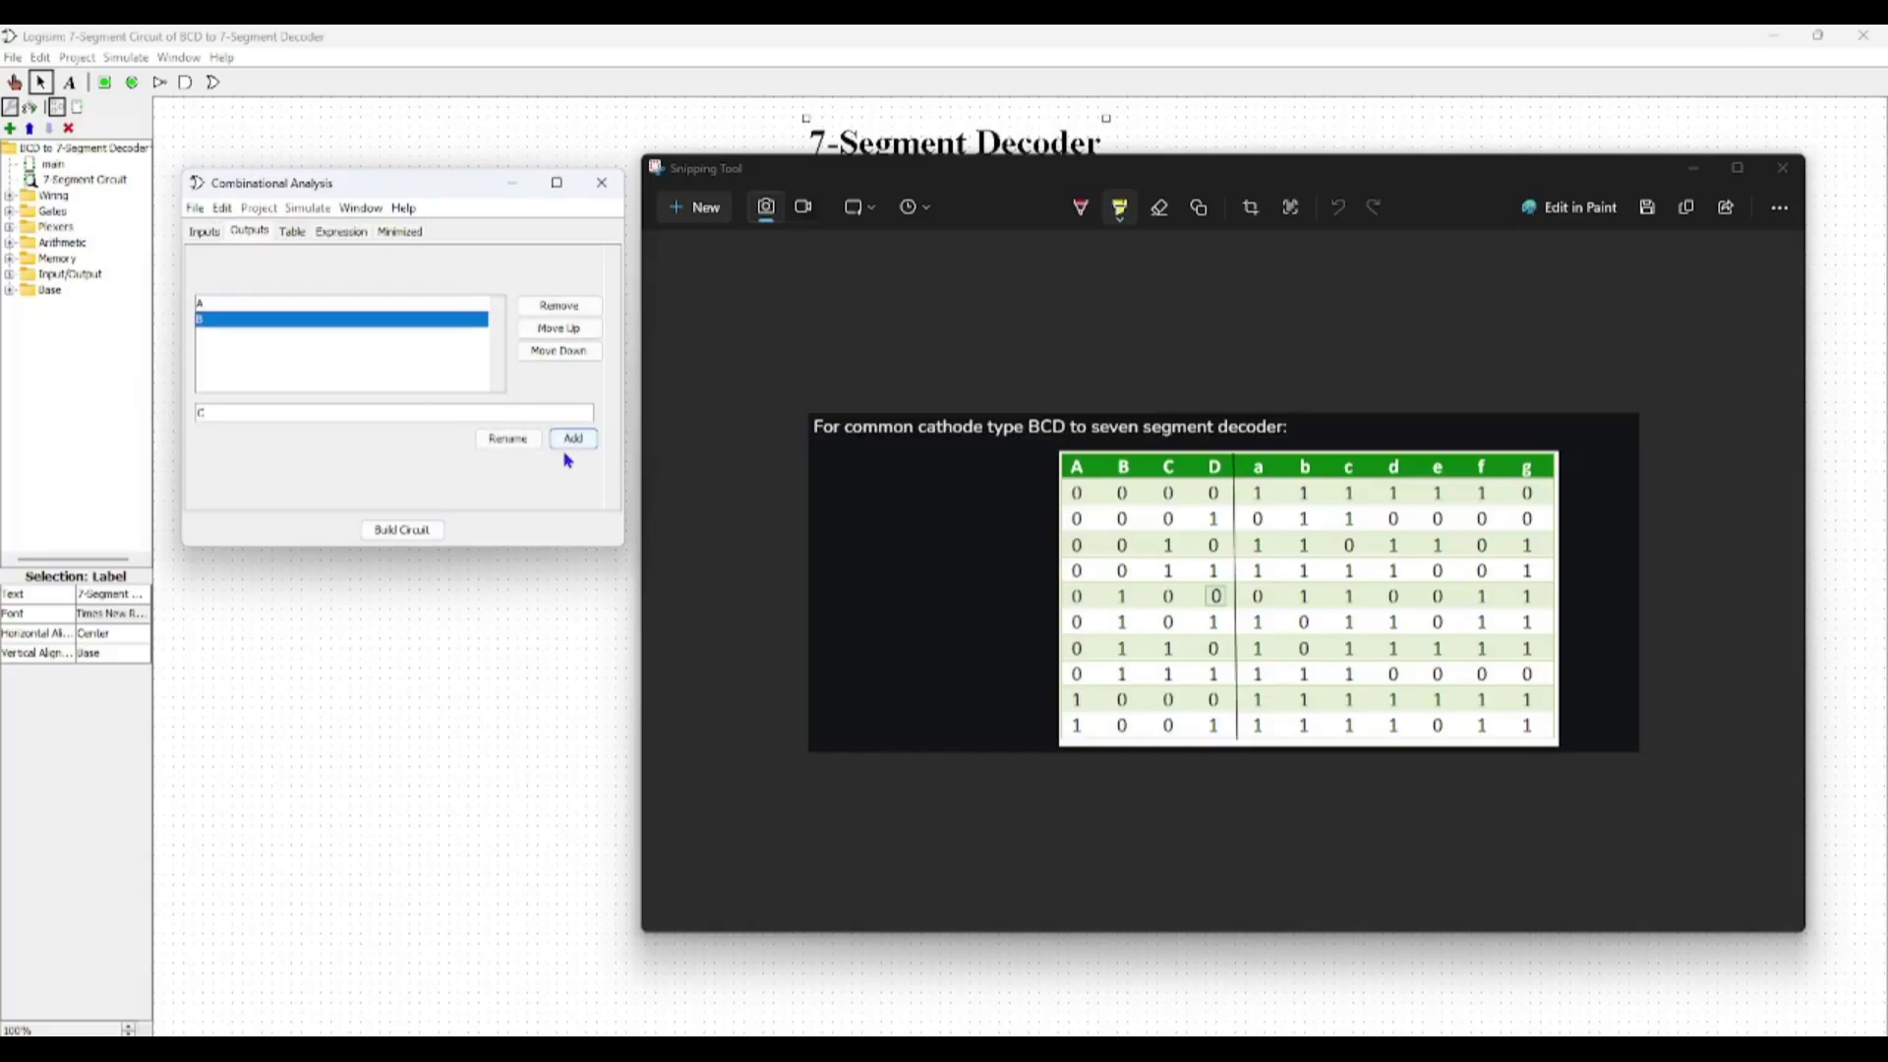
{"action": "left_click", "coordinate": [576, 445]}
{"action": "type", "text": "D"}
{"action": "left_click", "coordinate": [572, 443]}
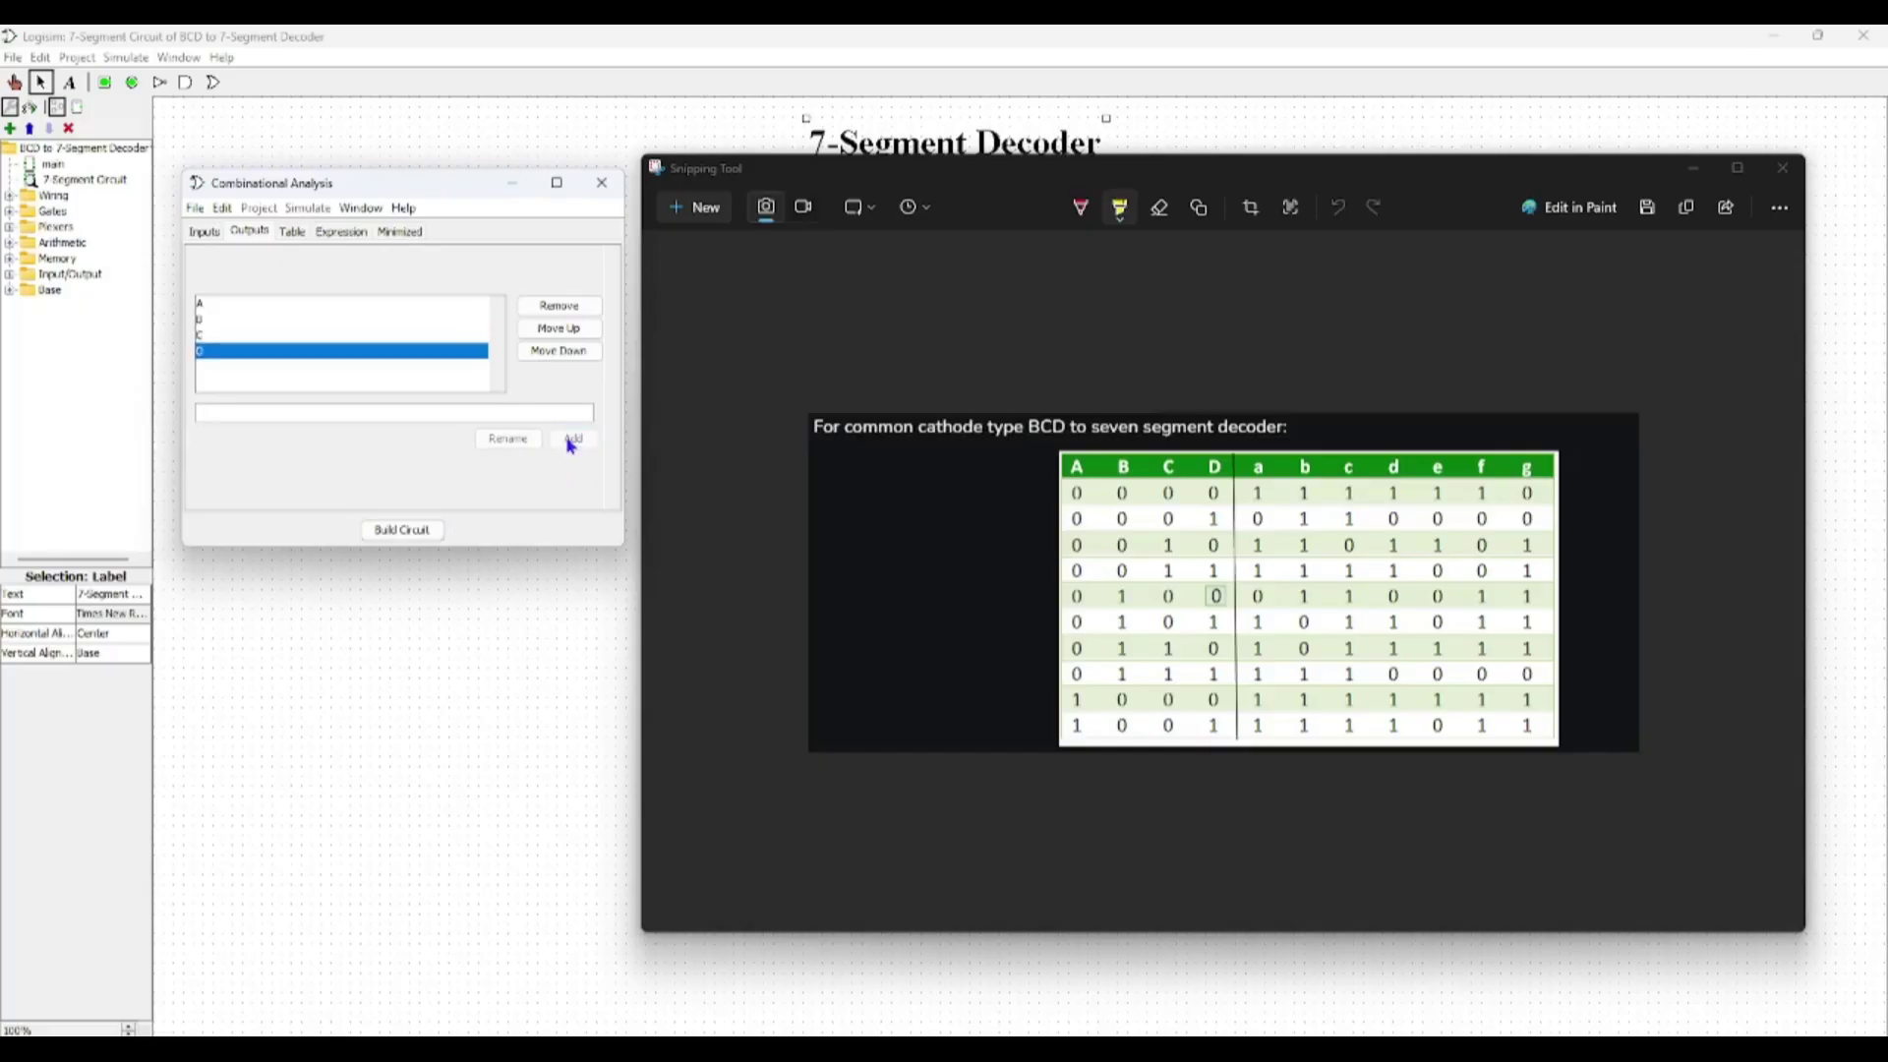
{"action": "type", "text": "E"}
{"action": "left_click", "coordinate": [572, 443]}
{"action": "type", "text": "F"}
{"action": "left_click", "coordinate": [571, 443]}
{"action": "type", "text": "G"}
{"action": "left_click", "coordinate": [571, 442]}
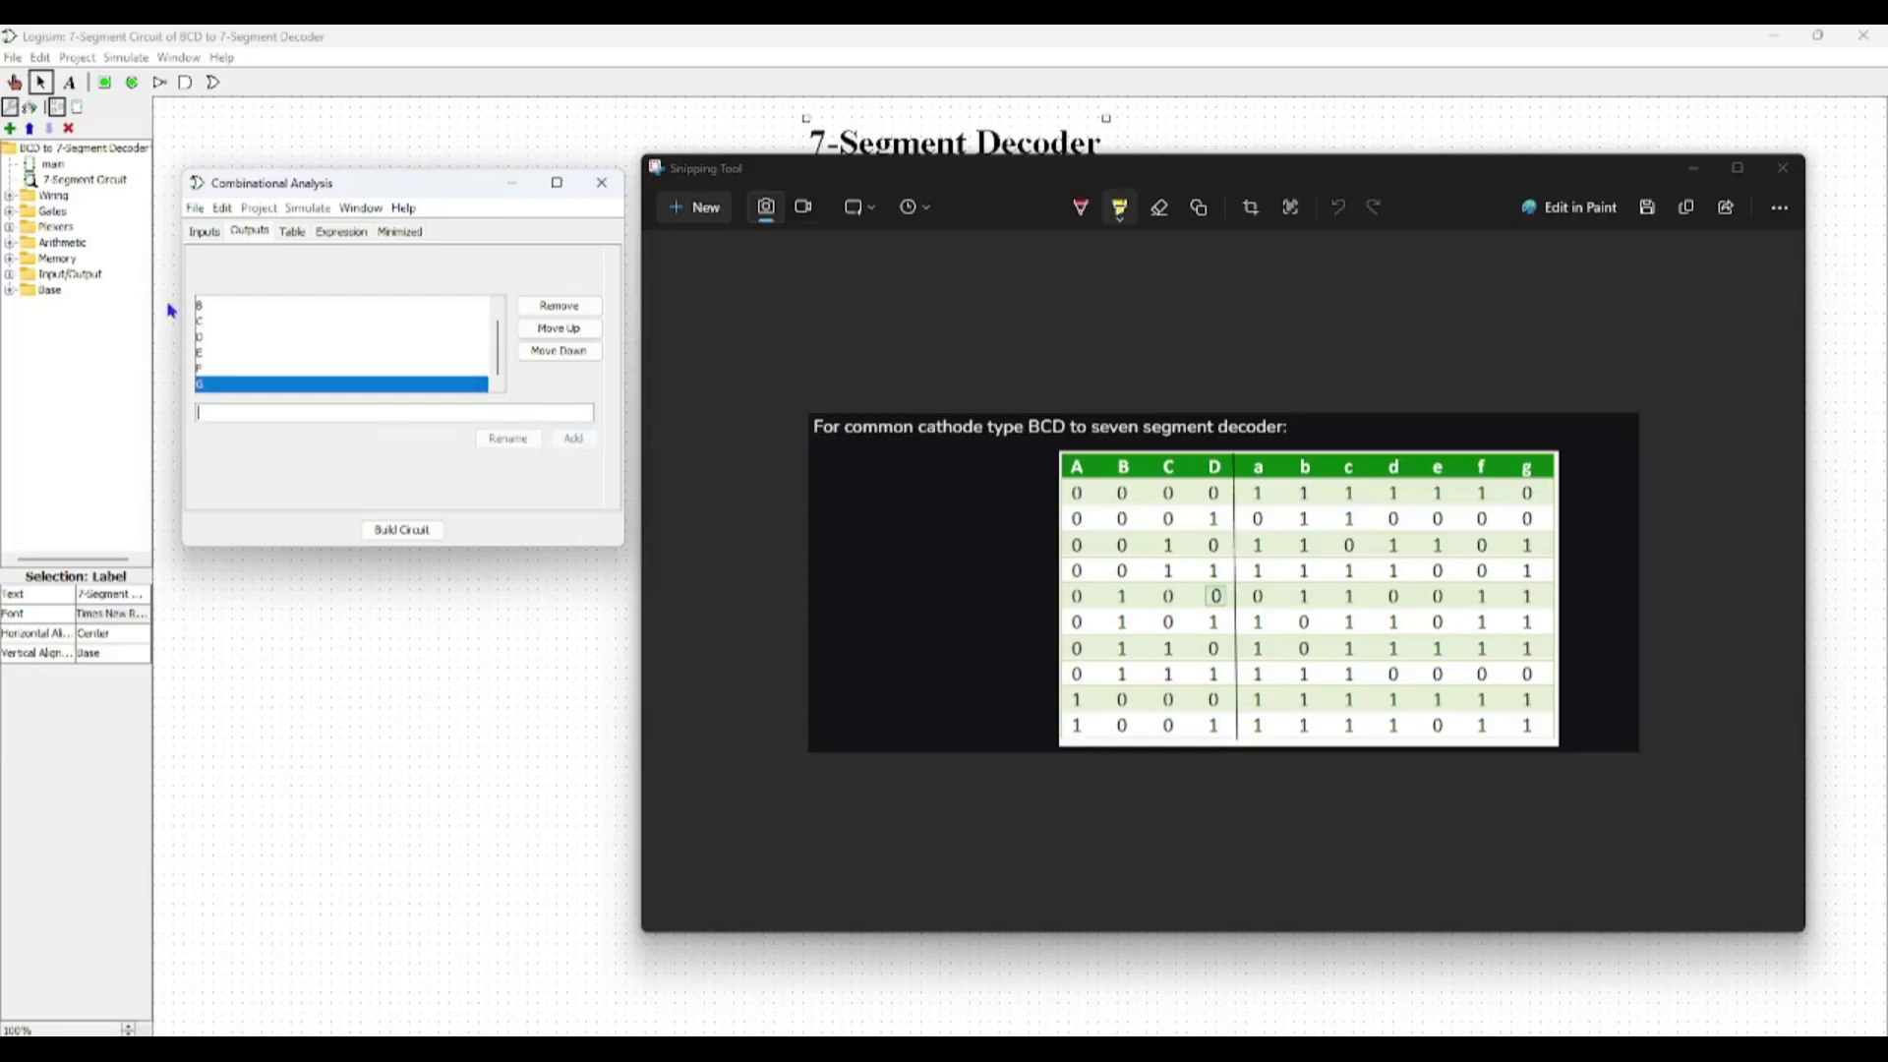
{"action": "left_click", "coordinate": [290, 238]}
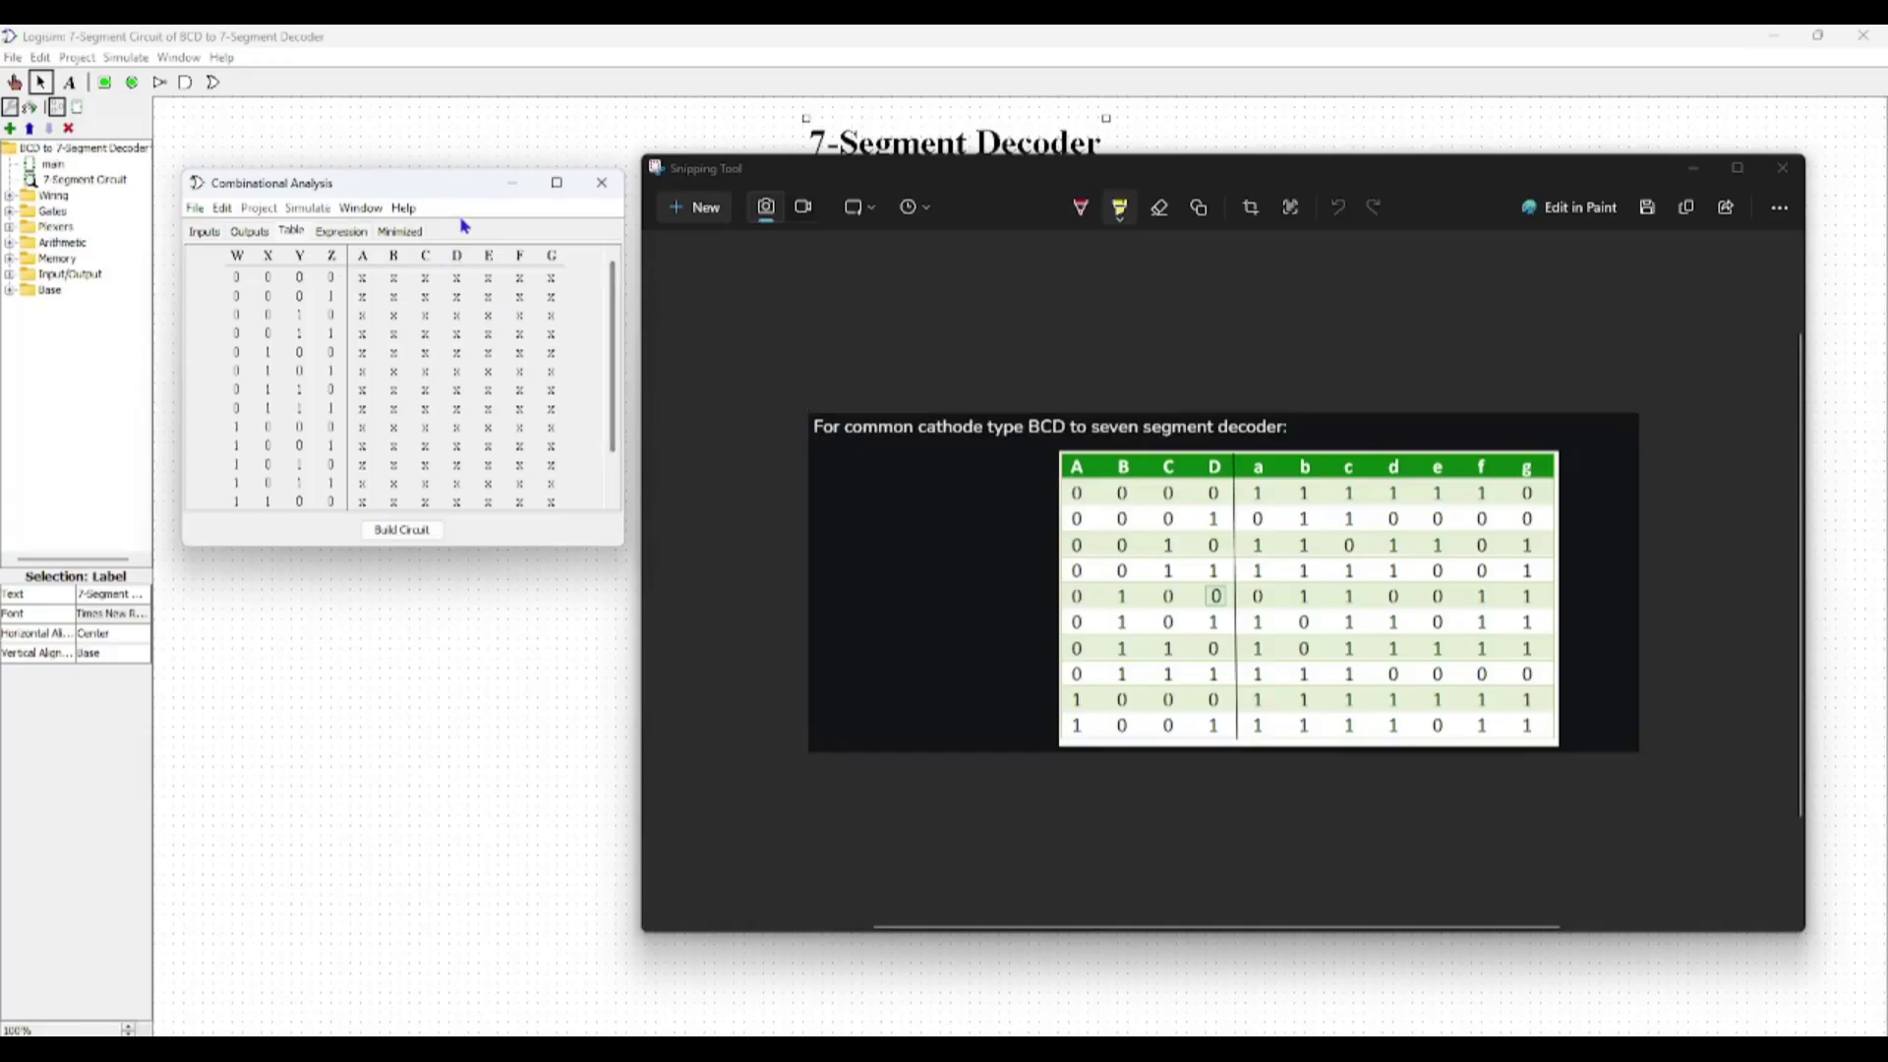
- For input 0000, set outputs A through F to 1 and G to 0
{"action": "left_click", "coordinate": [363, 280]}
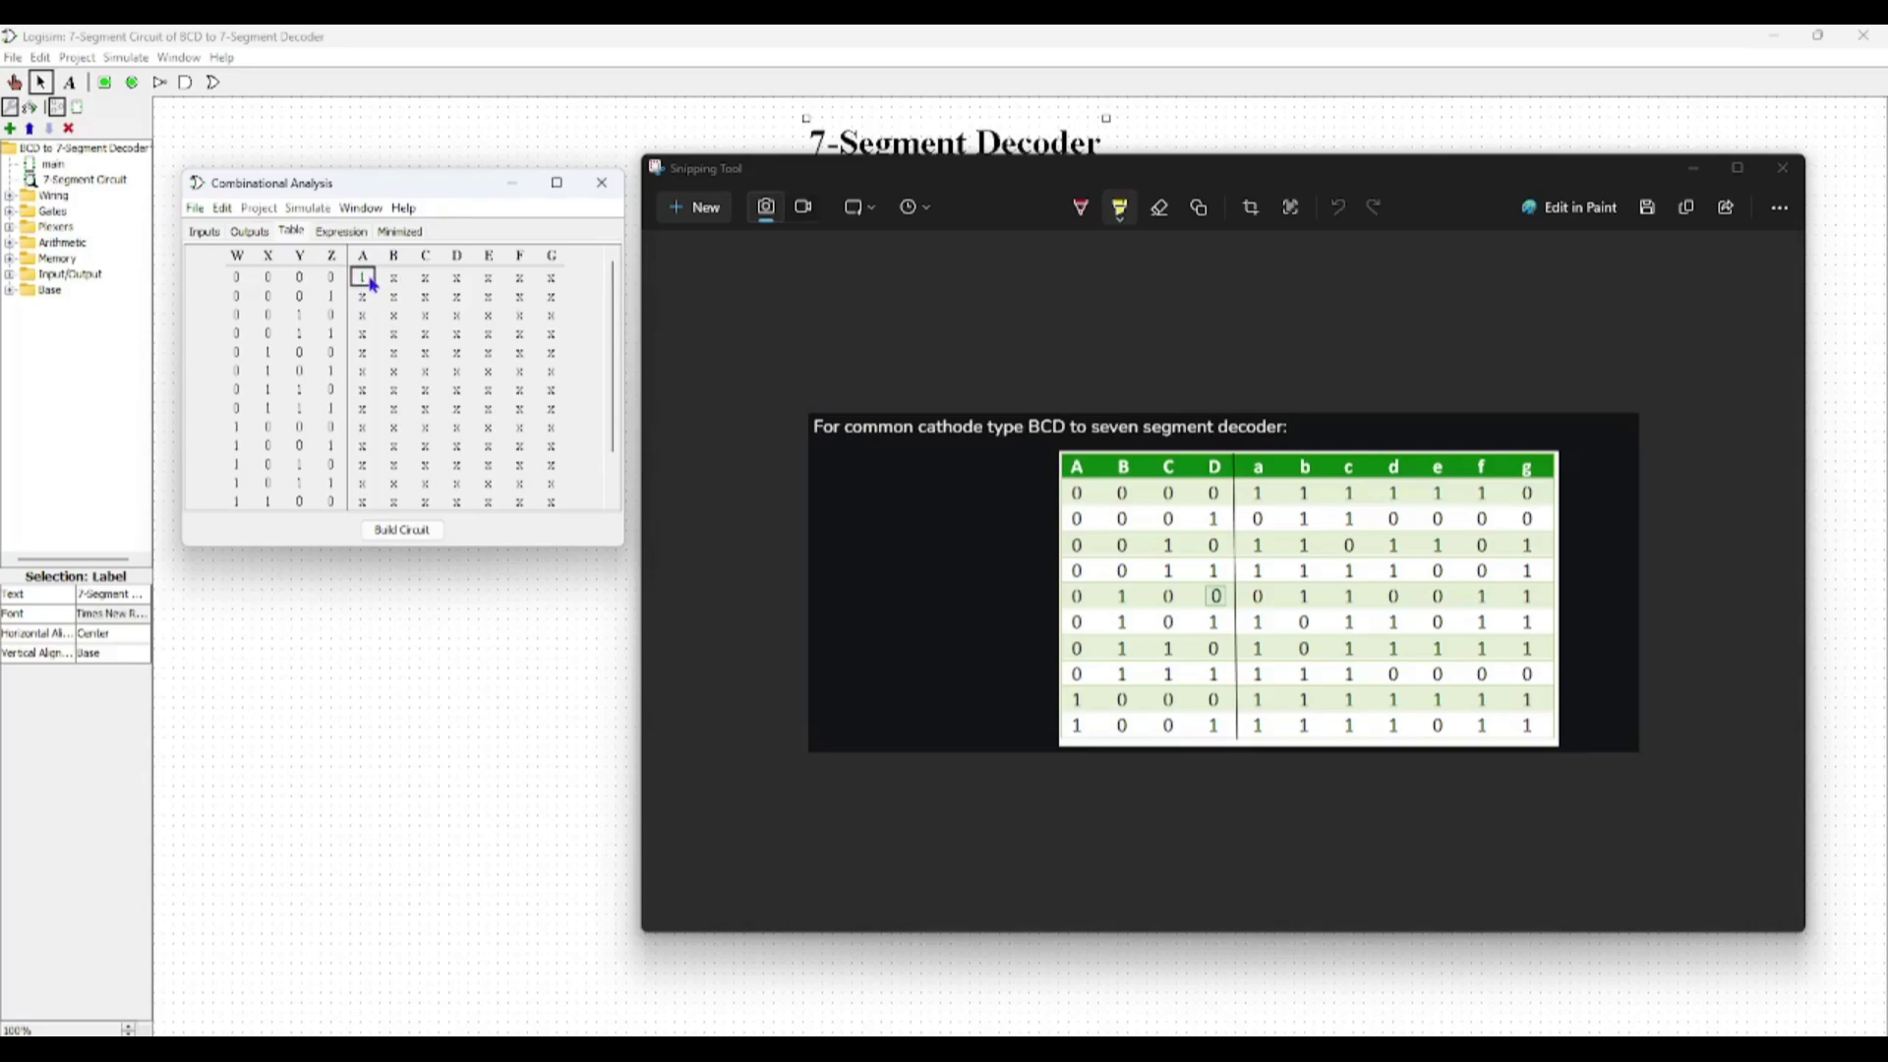
{"action": "double_click", "coordinate": [553, 278]}
{"action": "double_click", "coordinate": [397, 280]}
{"action": "double_click", "coordinate": [427, 285]}
{"action": "double_click", "coordinate": [458, 286]}
{"action": "double_click", "coordinate": [496, 283]}
{"action": "double_click", "coordinate": [523, 278]}
- For input 0001, set B and C to 1 and A, D, E, F, G to 0
{"action": "left_click", "coordinate": [395, 299]}
{"action": "left_click", "coordinate": [425, 297]}
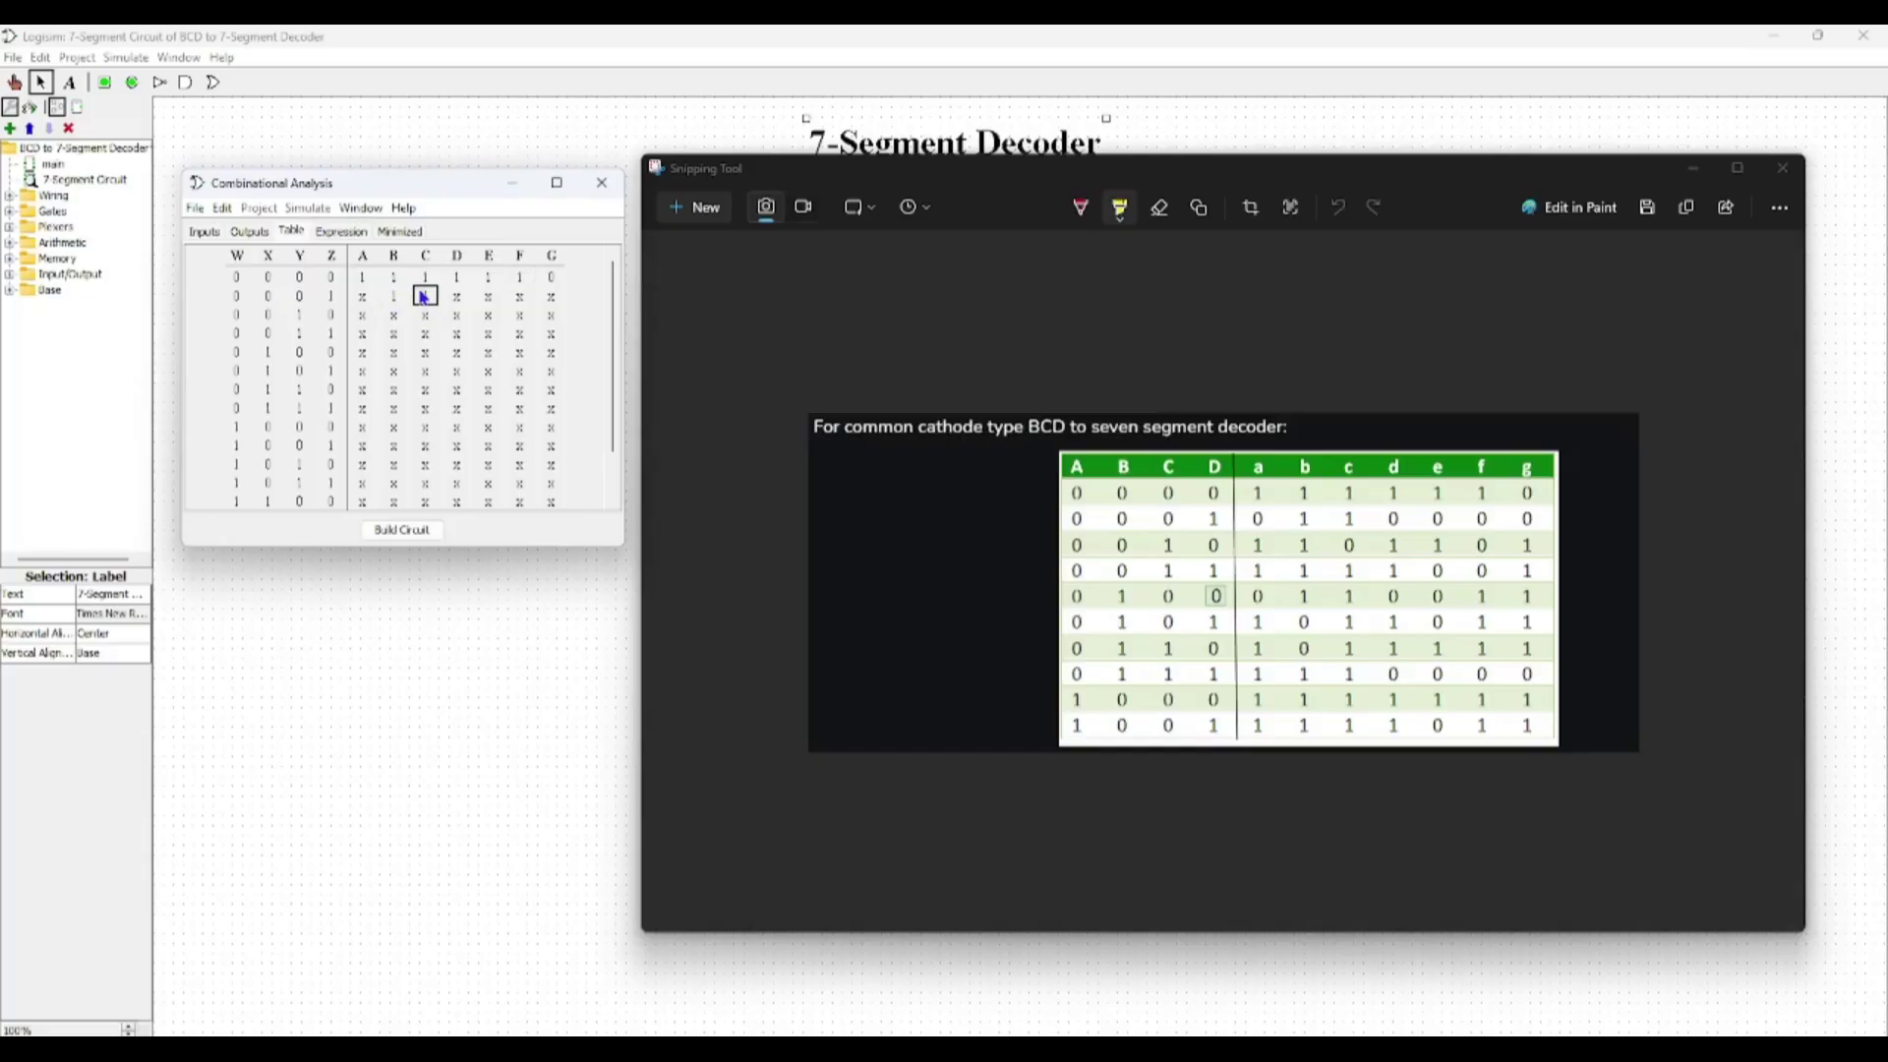
{"action": "left_click", "coordinate": [373, 303]}
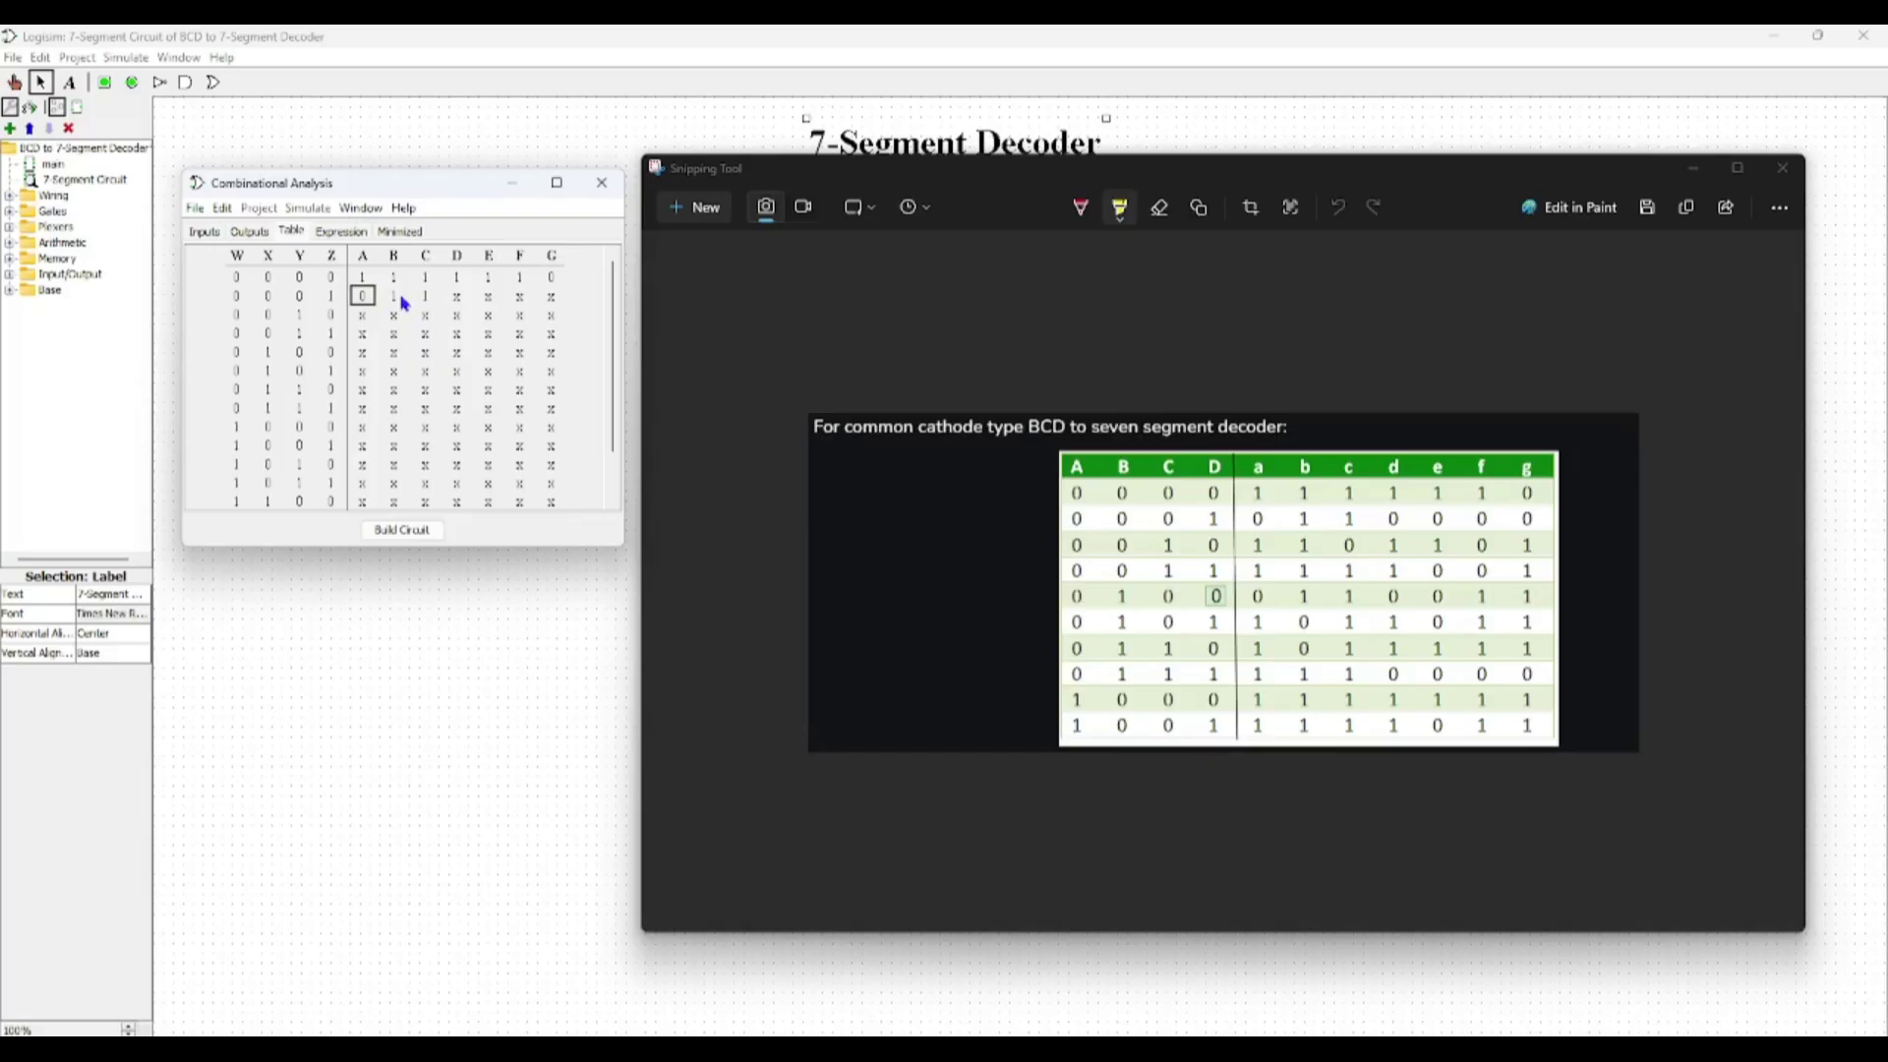
{"action": "left_click", "coordinate": [457, 298]}
{"action": "left_click", "coordinate": [489, 298]}
{"action": "left_click", "coordinate": [523, 300]}
{"action": "left_click", "coordinate": [550, 305]}
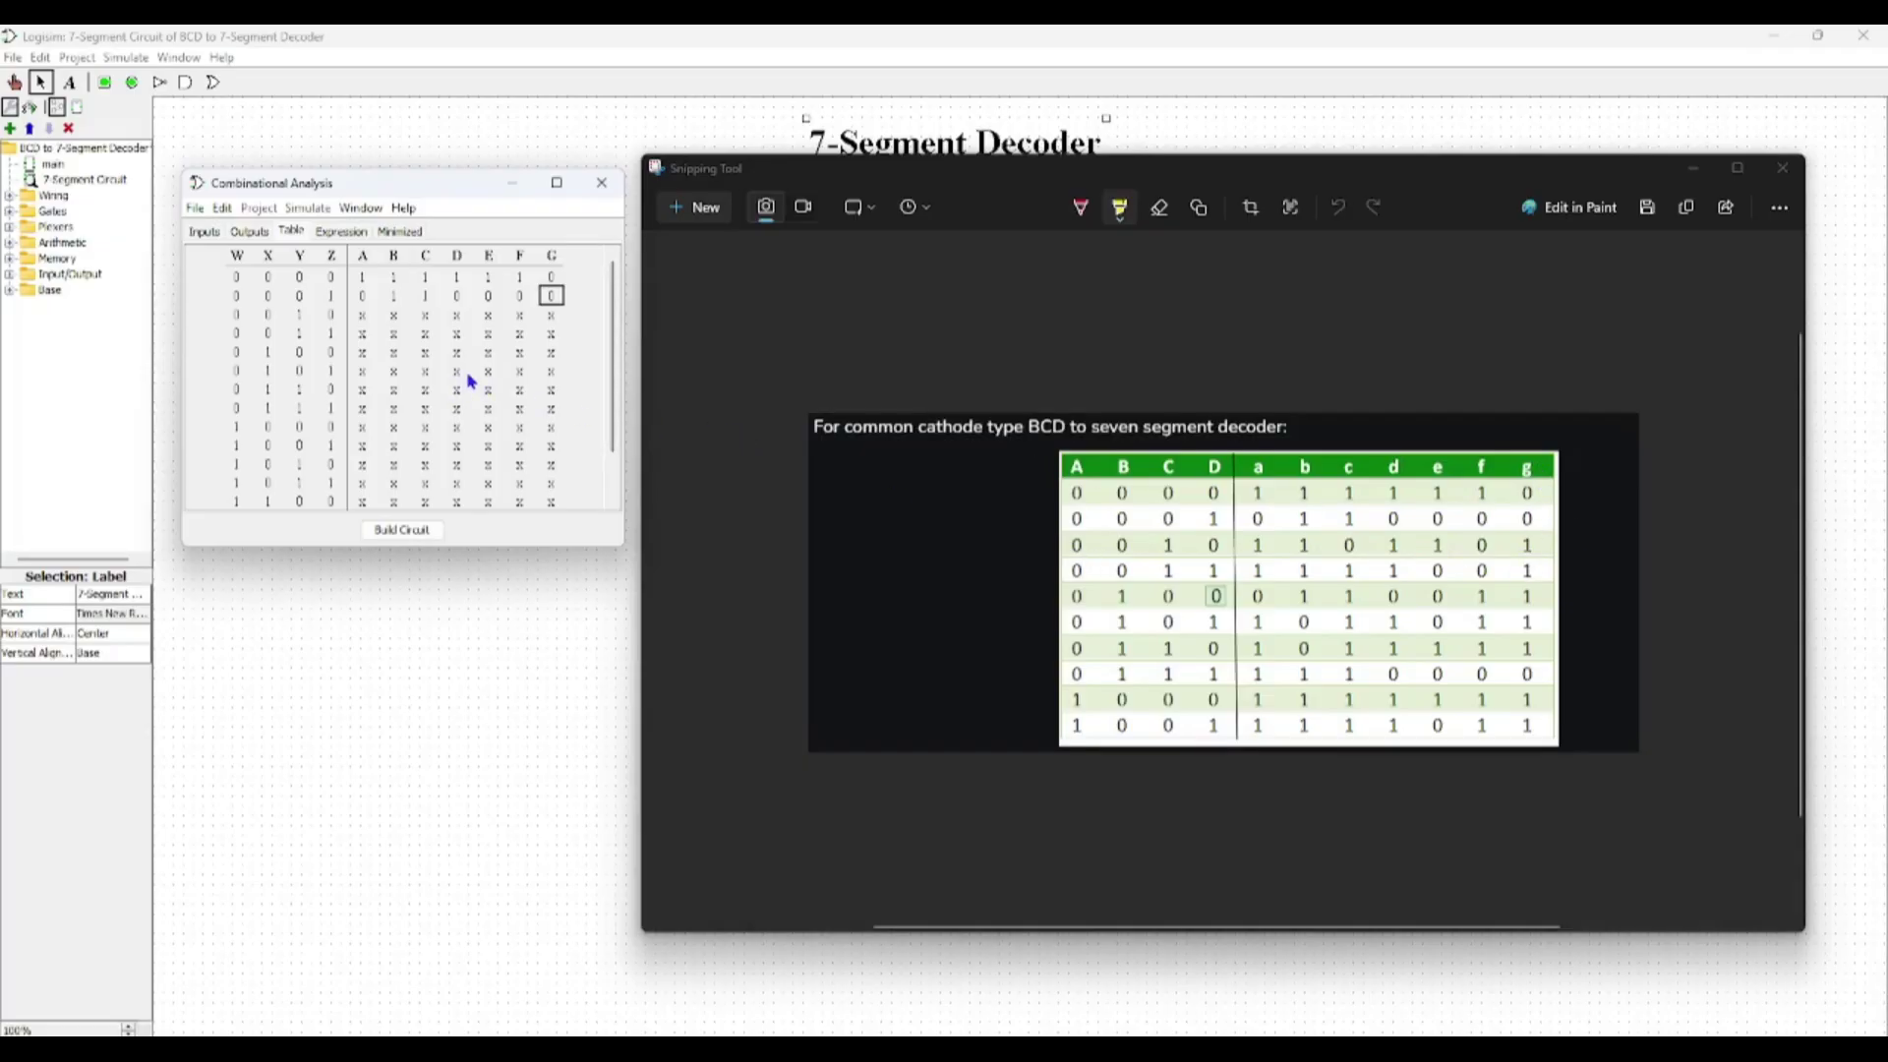
- Begin row 0010: set A and B to 1, C to 0, then D and E
{"action": "left_click", "coordinate": [367, 323]}
{"action": "left_click", "coordinate": [404, 307]}
{"action": "left_click", "coordinate": [434, 317]}
{"action": "left_click", "coordinate": [462, 327]}
{"action": "left_click", "coordinate": [492, 316]}
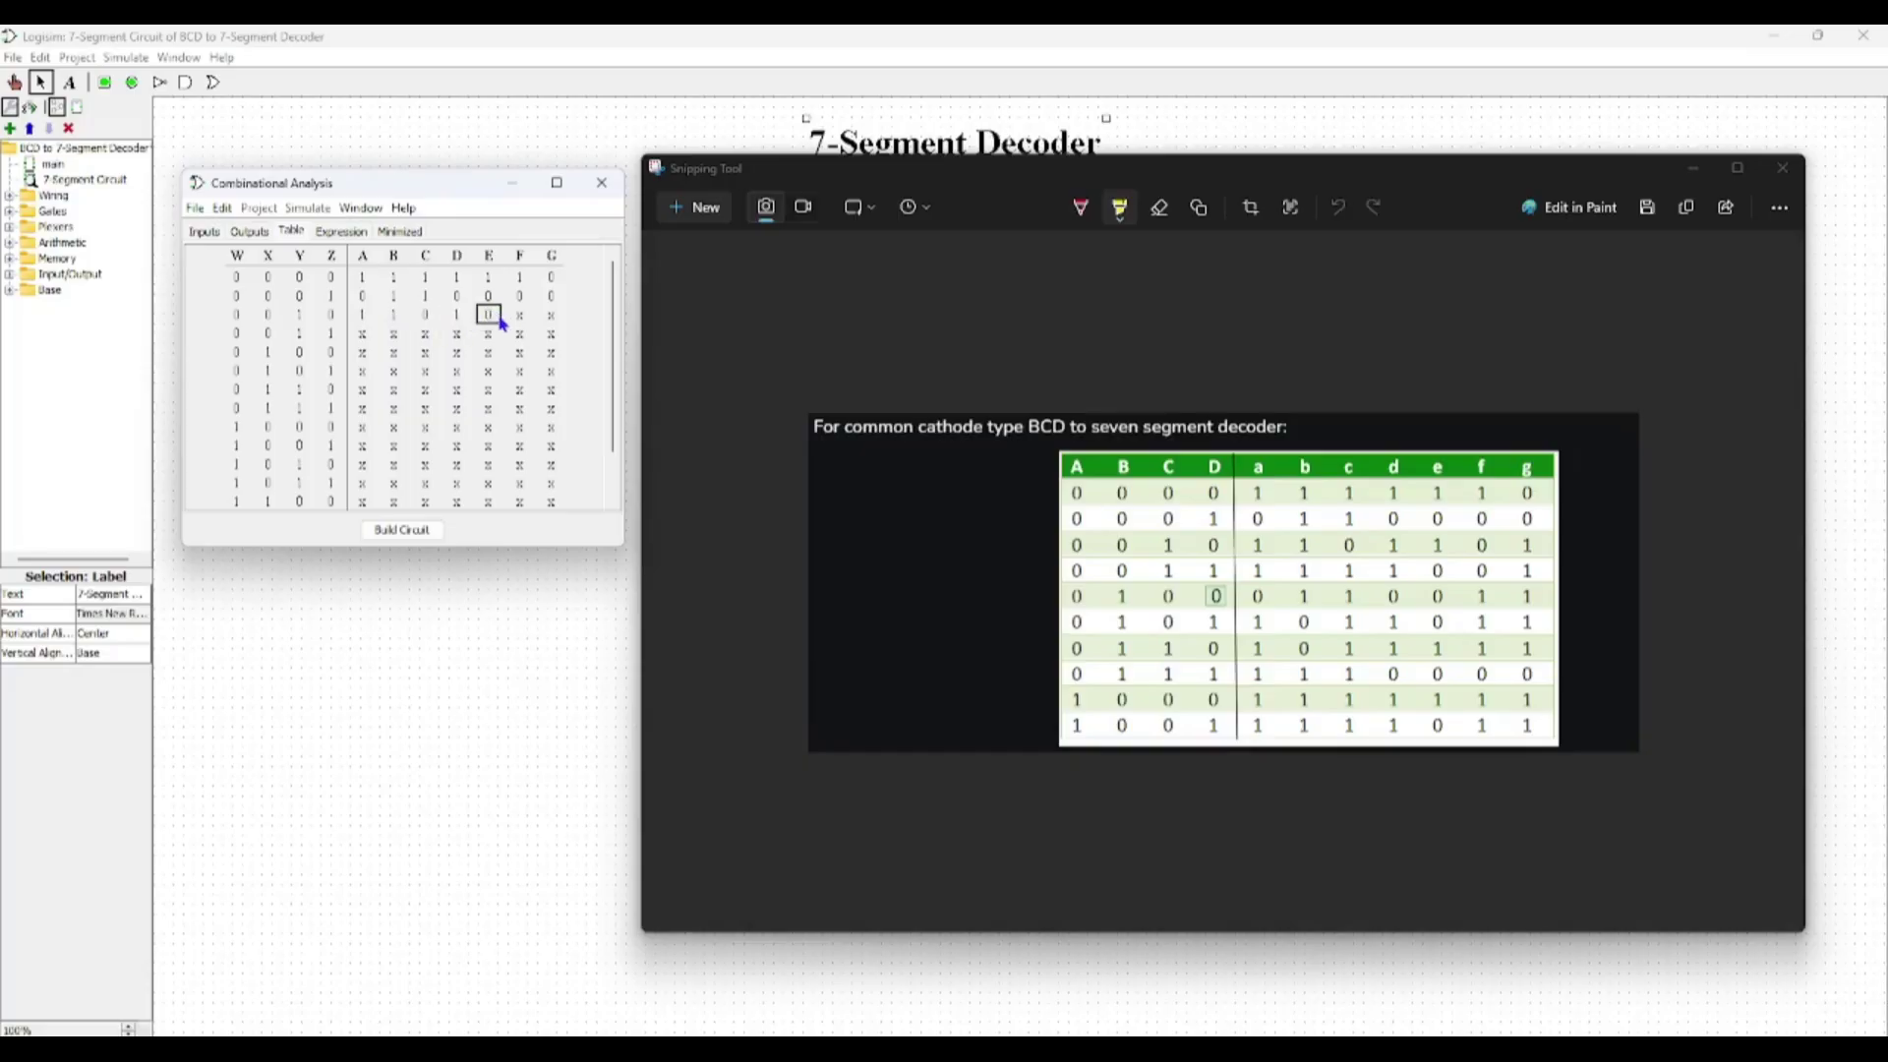
- Set output F to 0 for input 0010 and stretch the analysis window to show all 16 rows
{"action": "left_click", "coordinate": [523, 322]}
{"action": "key", "text": "0"}
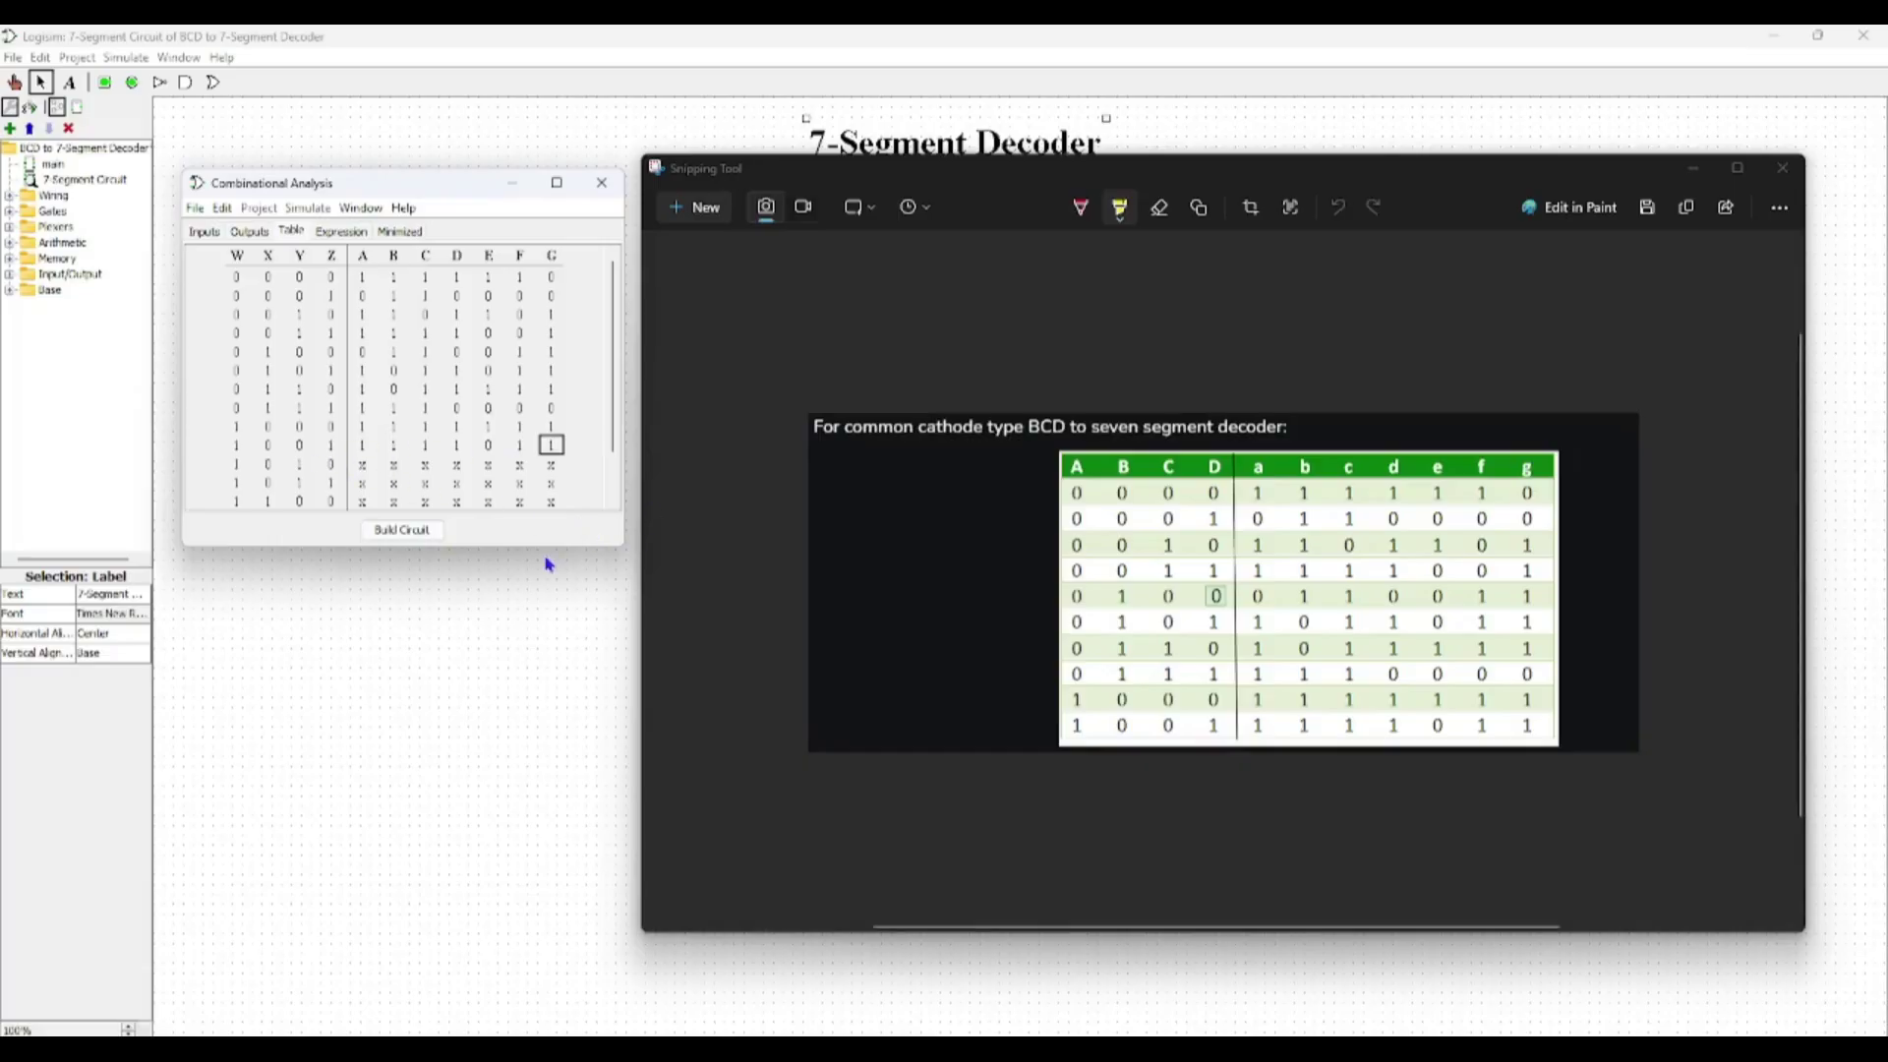
{"action": "left_click_drag", "start_coordinate": [540, 548], "coordinate": [548, 688]}
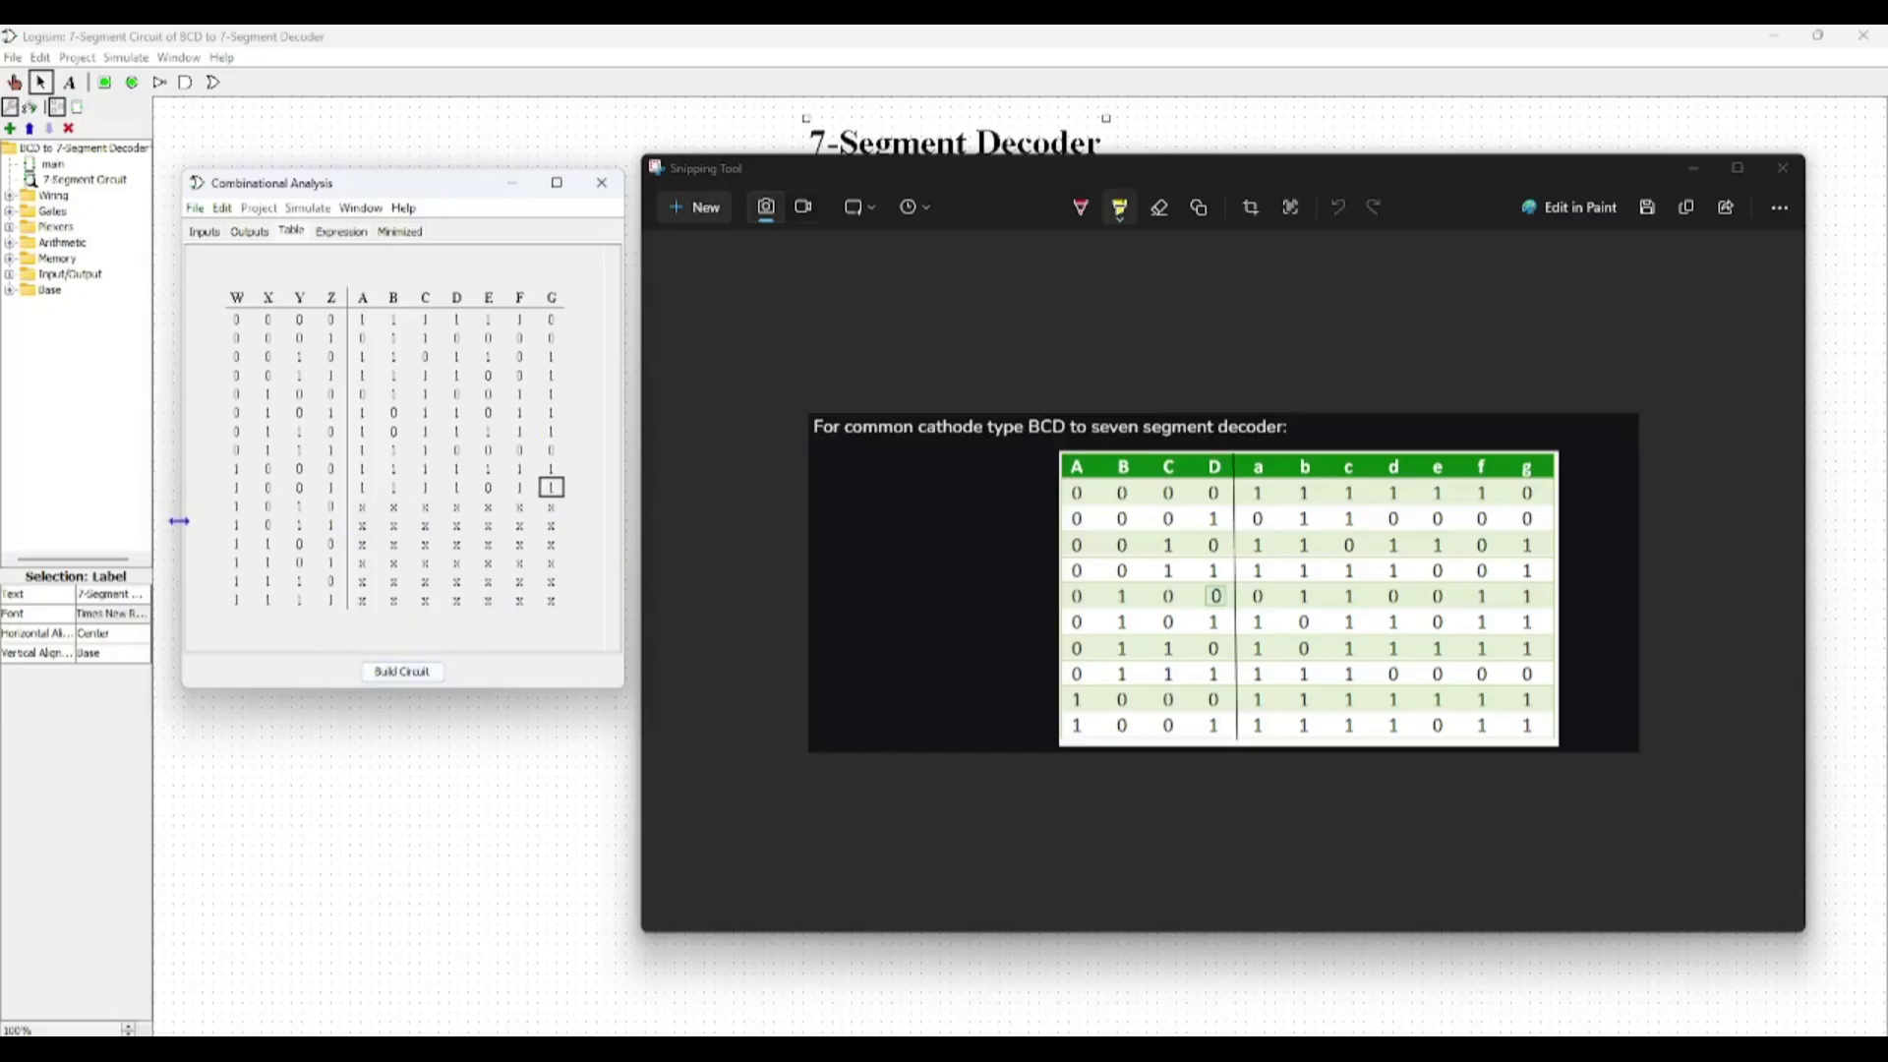
{"action": "left_click", "coordinate": [418, 676]}
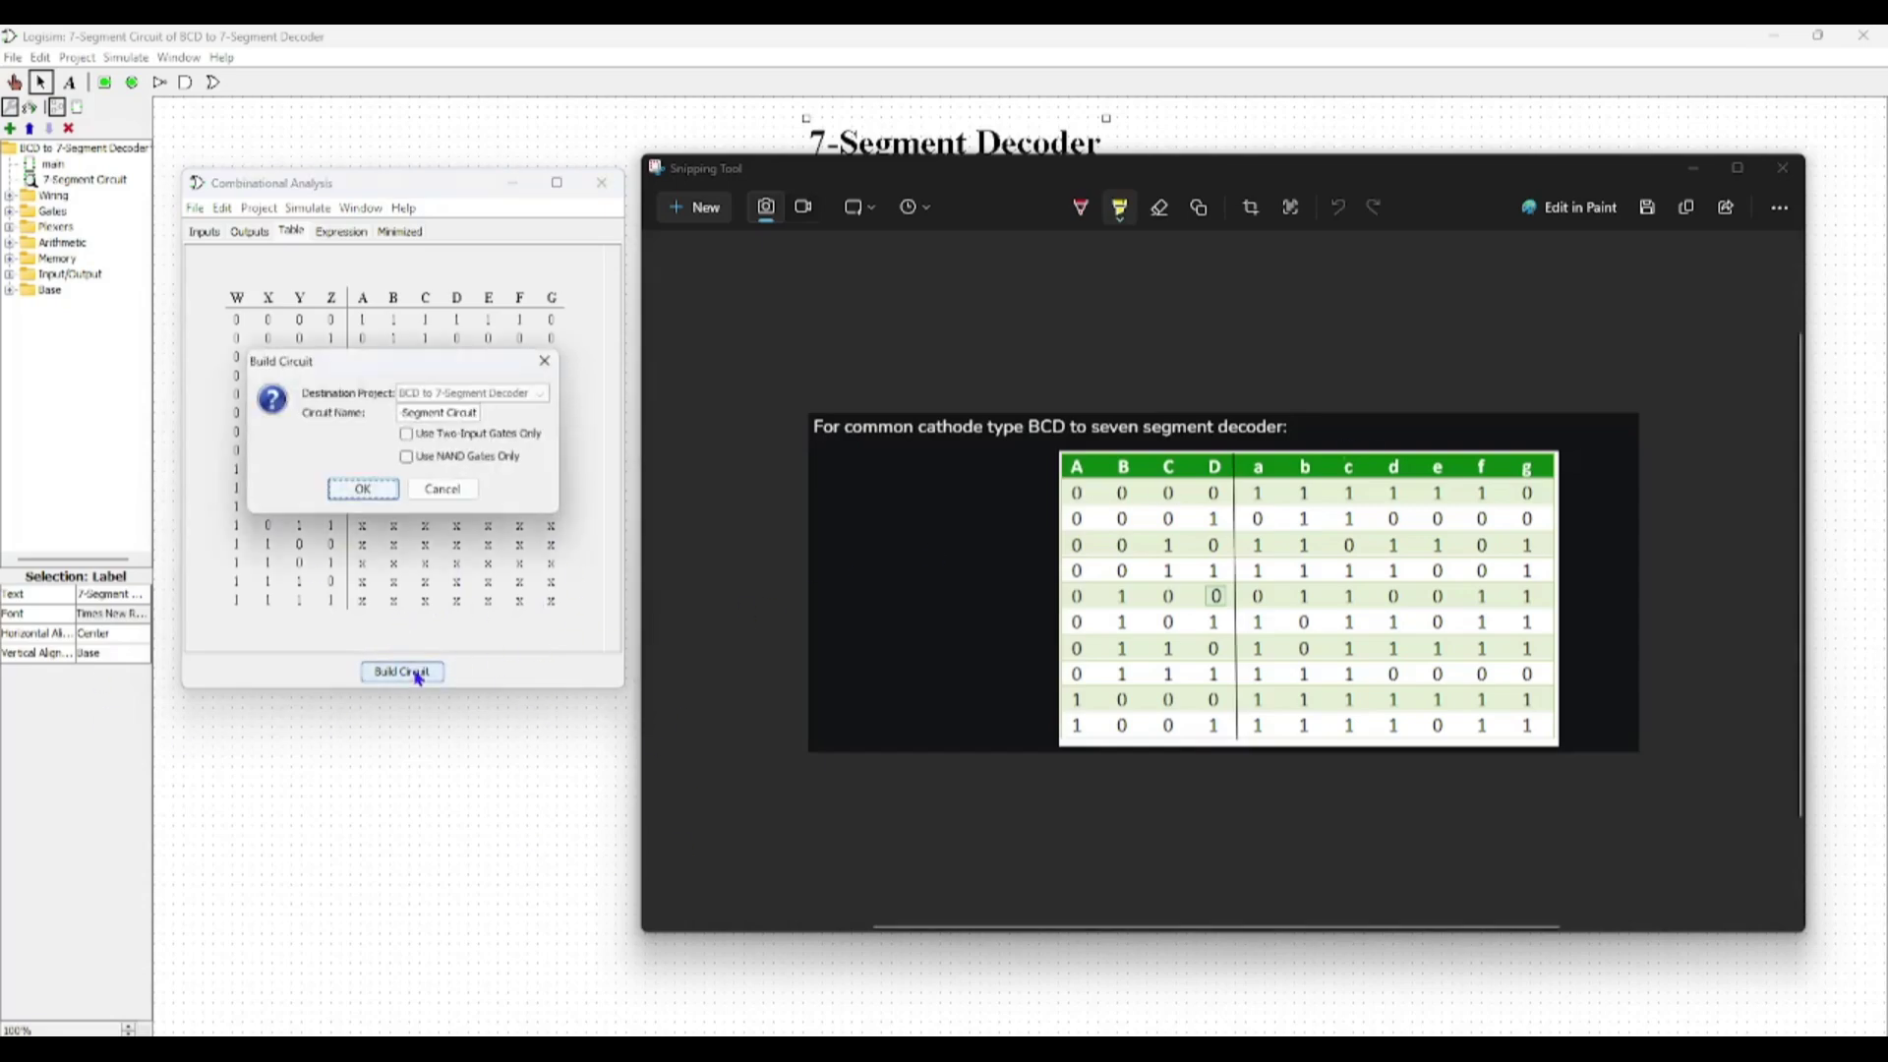
{"action": "left_click", "coordinate": [362, 489]}
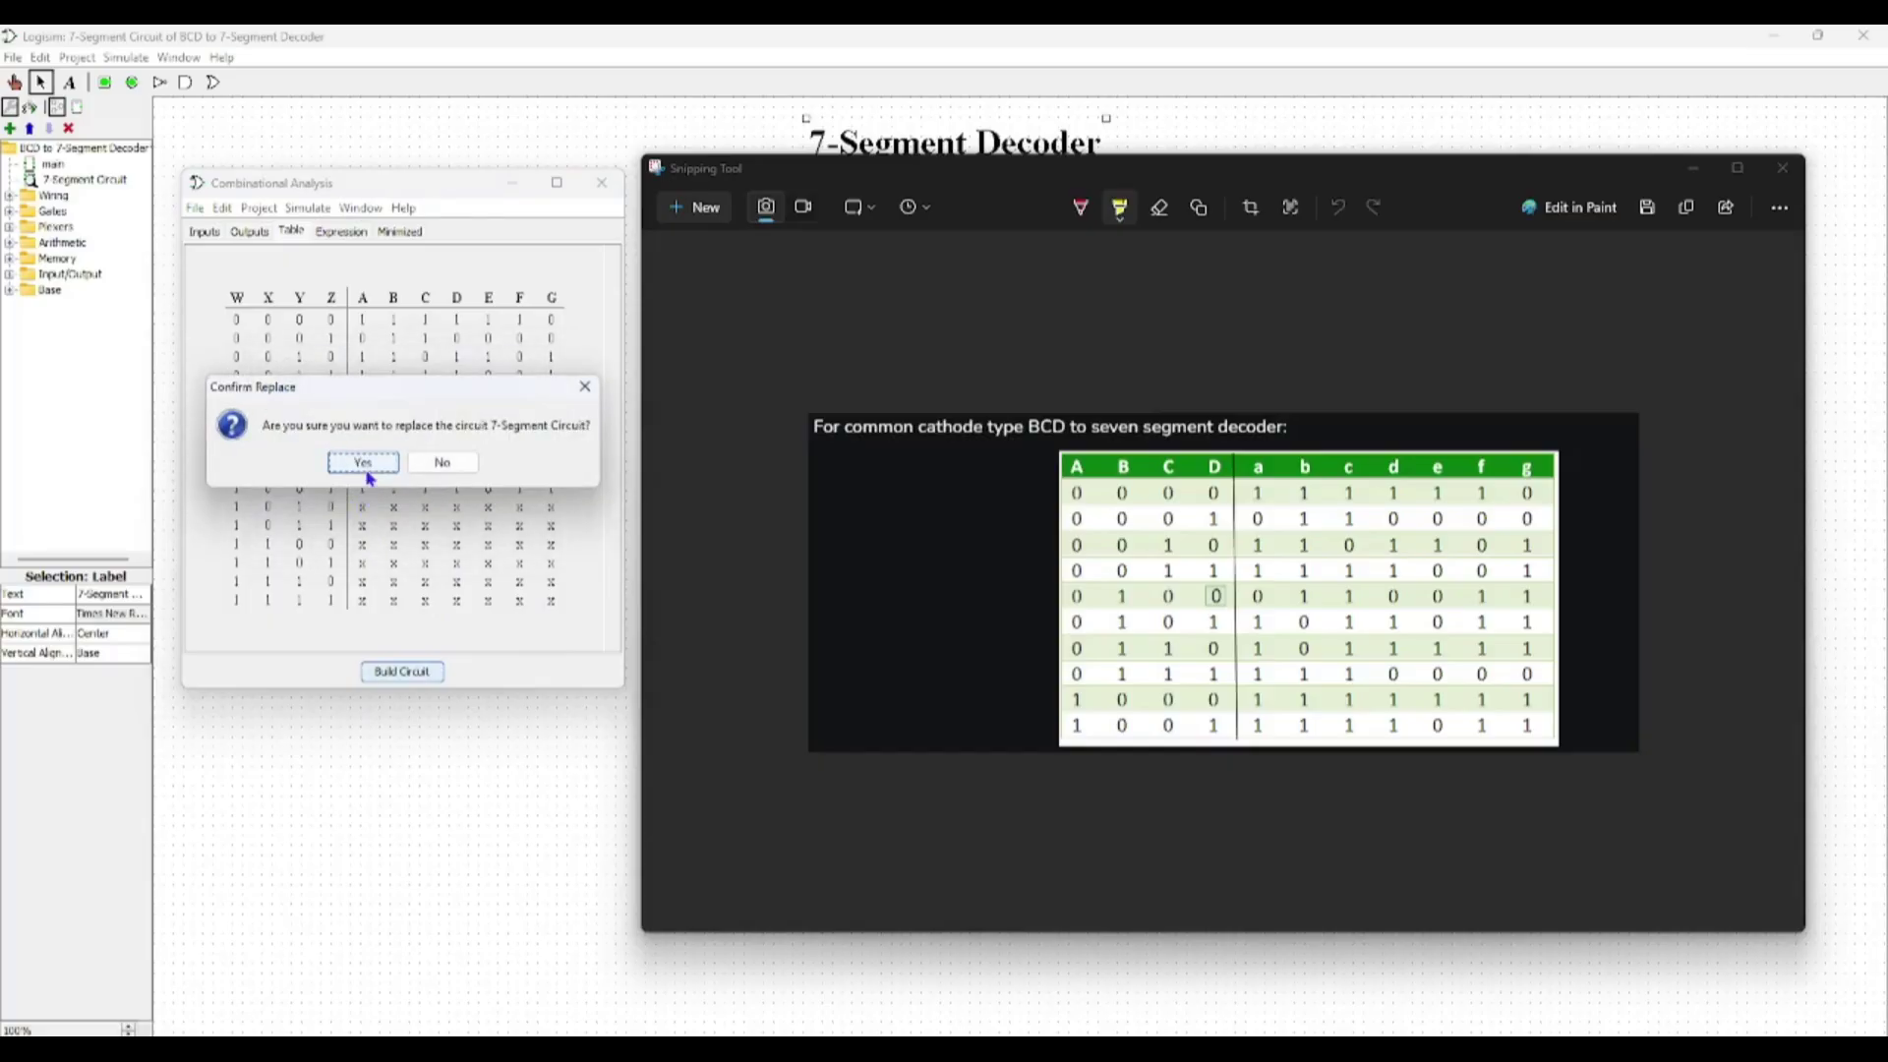
{"action": "left_click", "coordinate": [366, 470]}
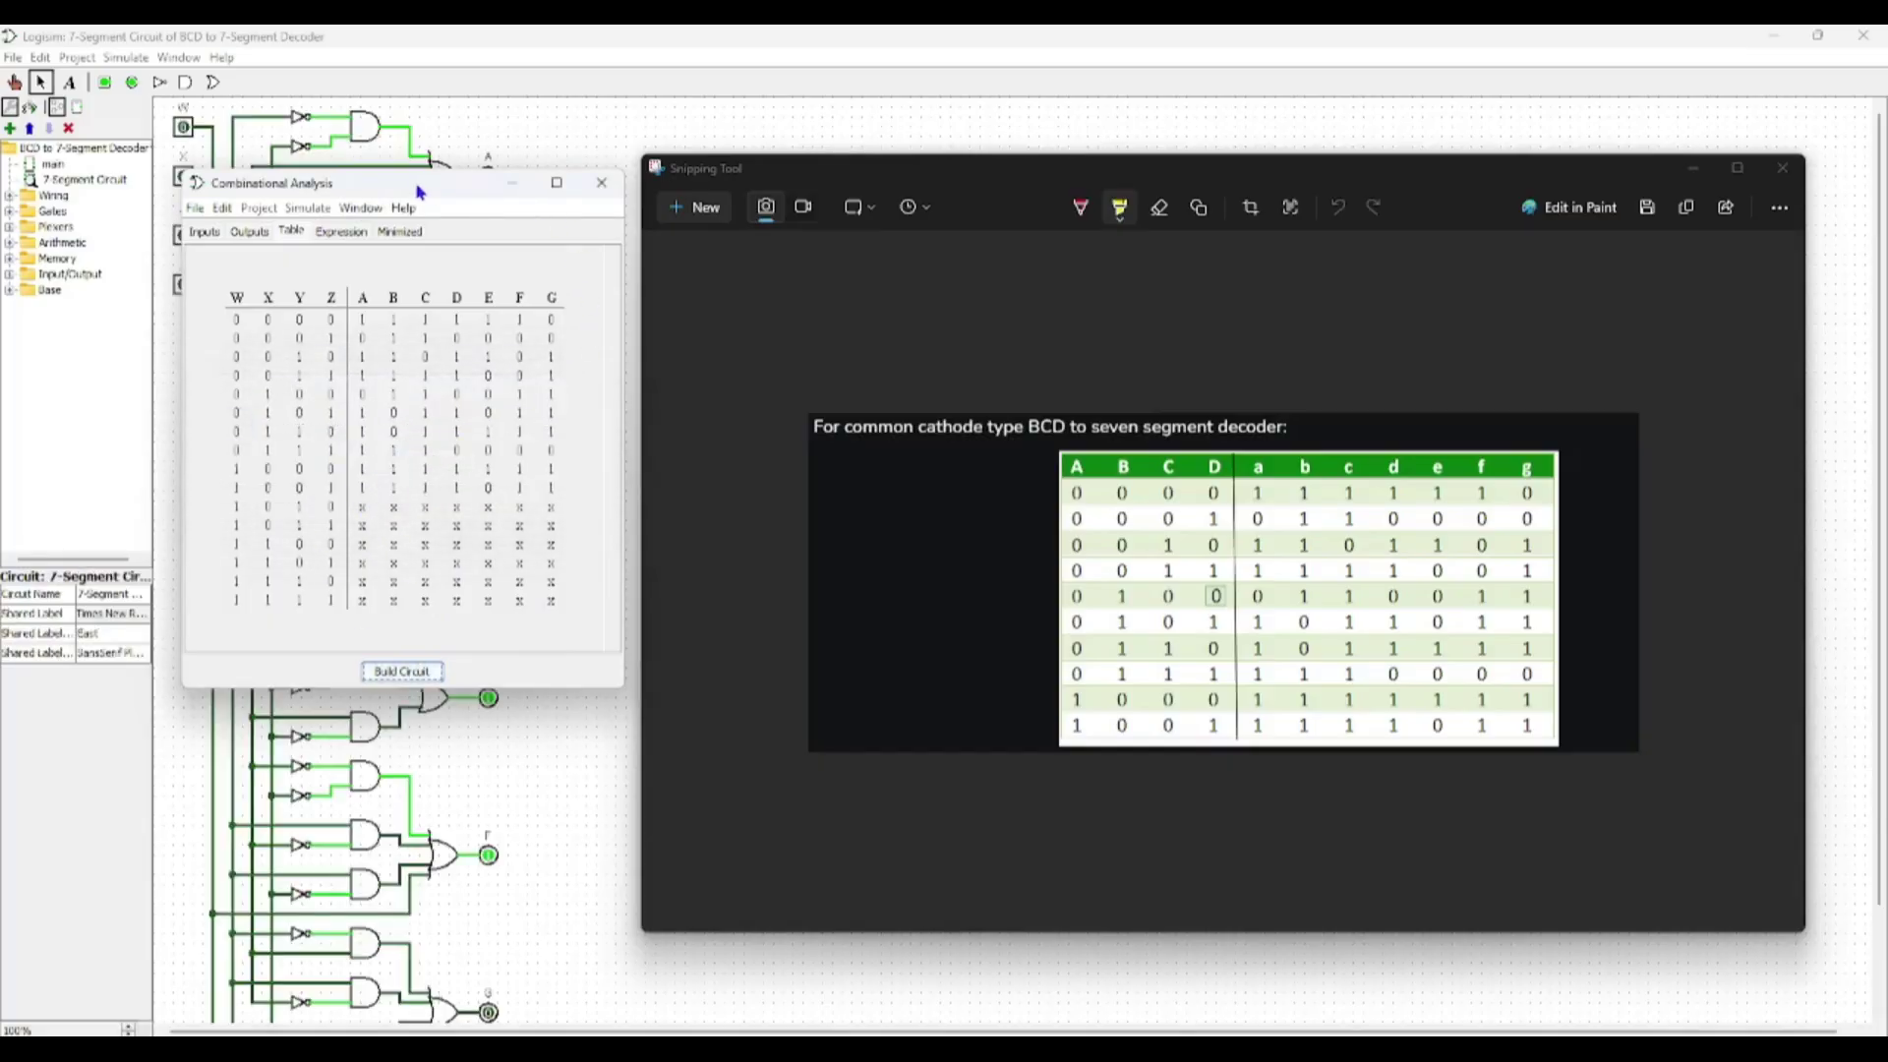
{"action": "left_click_drag", "start_coordinate": [418, 192], "coordinate": [1107, 287]}
{"action": "scroll", "coordinate": [439, 587], "scroll_direction": "down", "scroll_amount": 3}
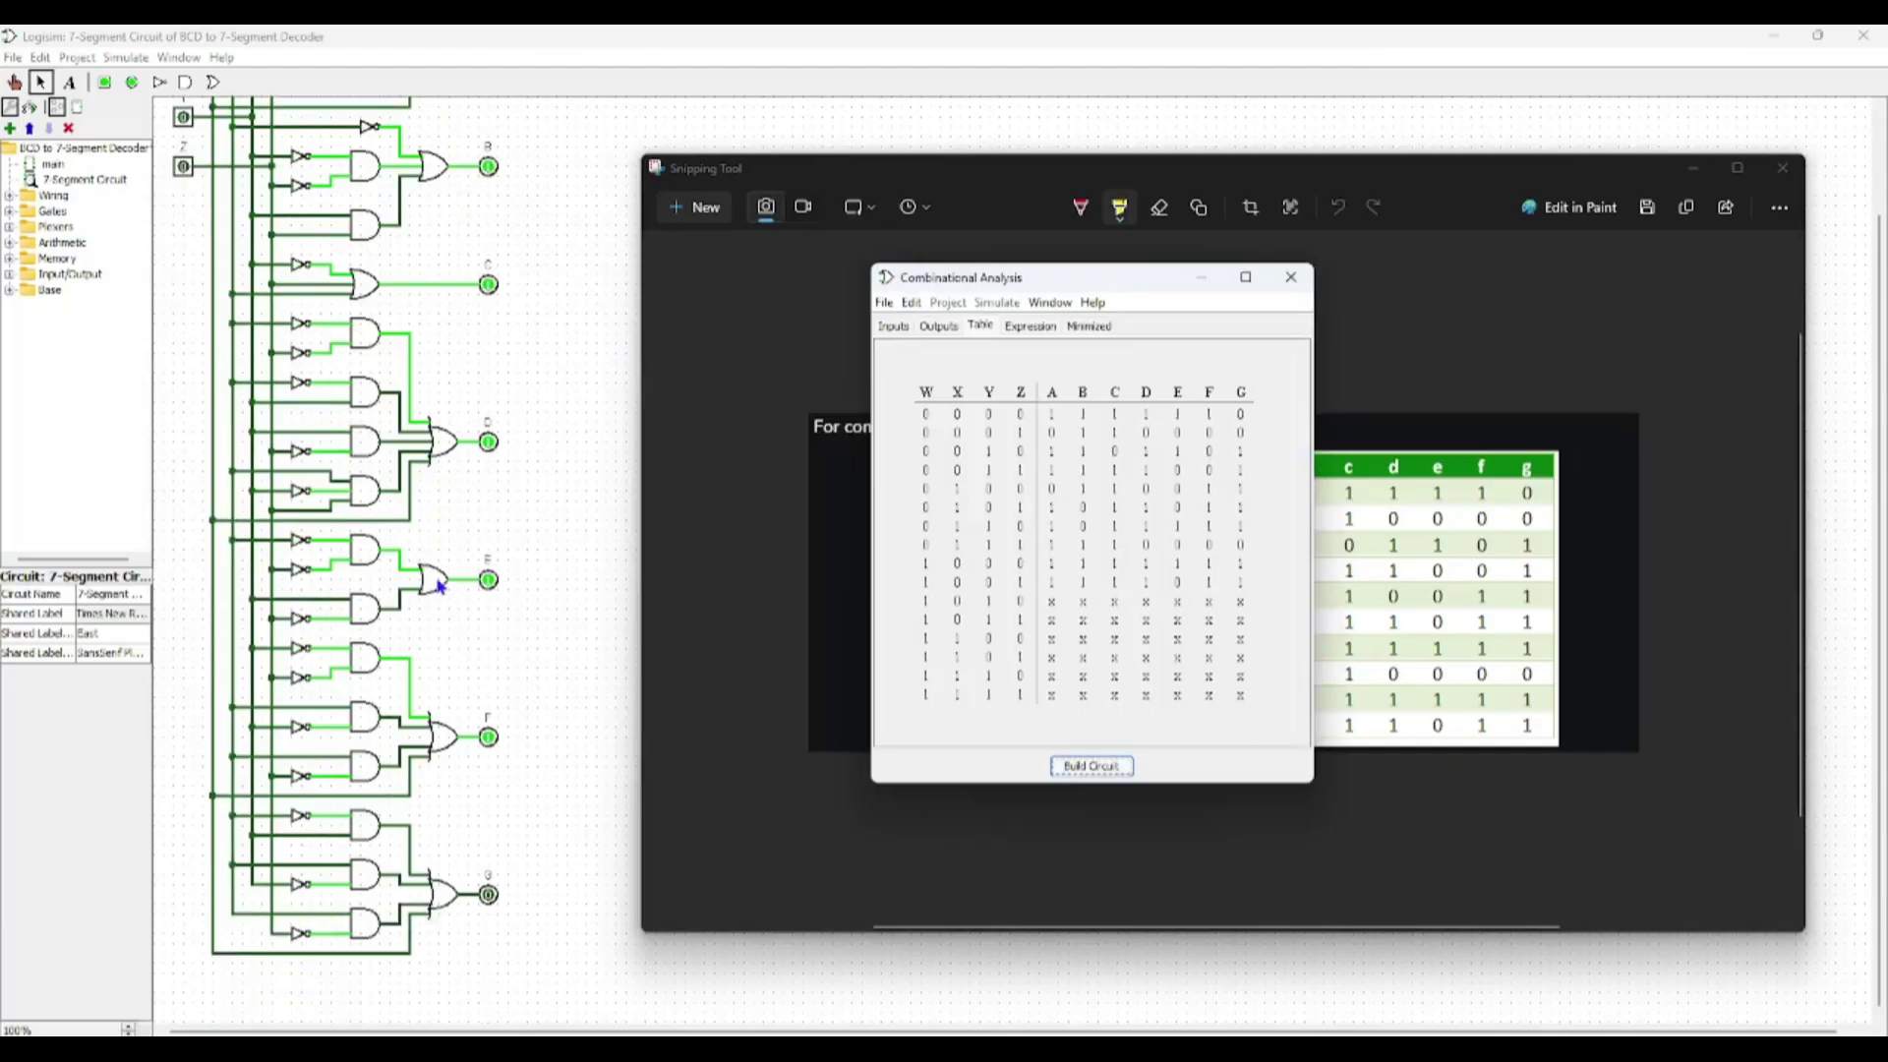
{"action": "scroll", "coordinate": [673, 653], "scroll_direction": "up", "scroll_amount": 2}
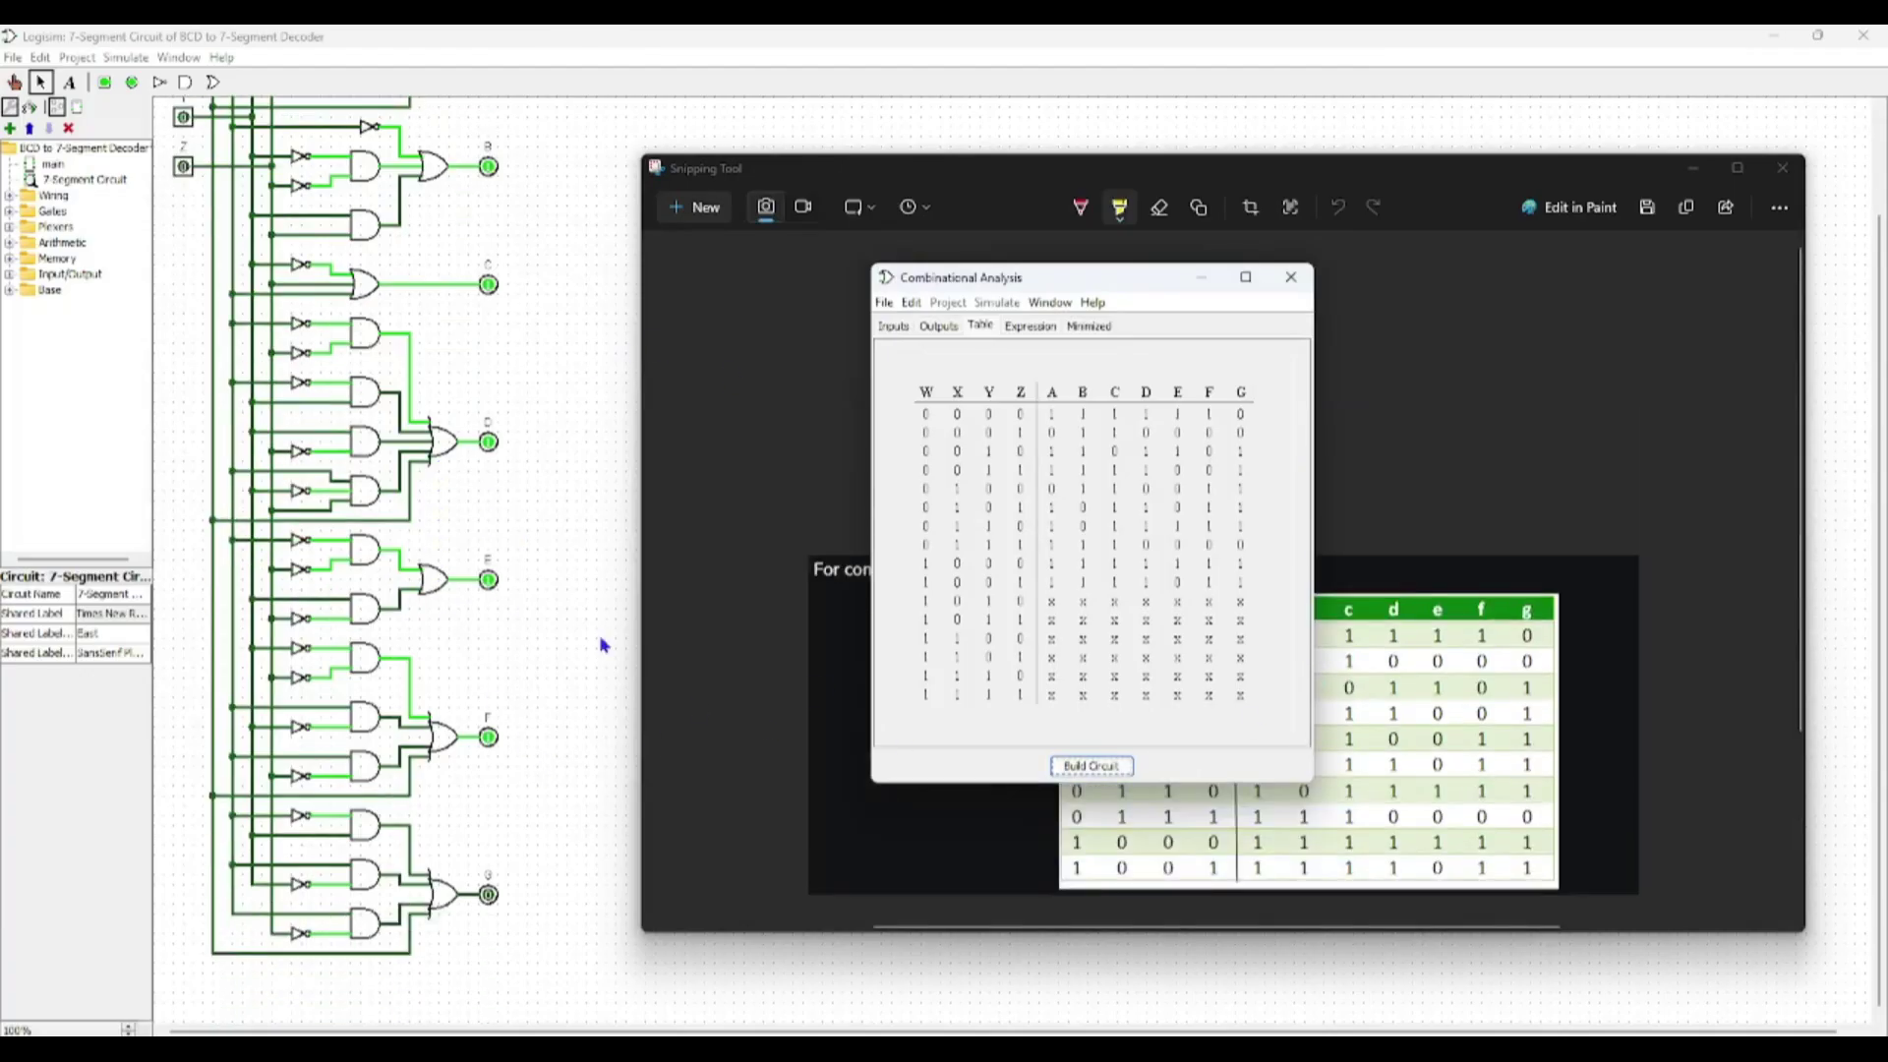
{"action": "scroll", "coordinate": [522, 614], "scroll_direction": "up", "scroll_amount": 3}
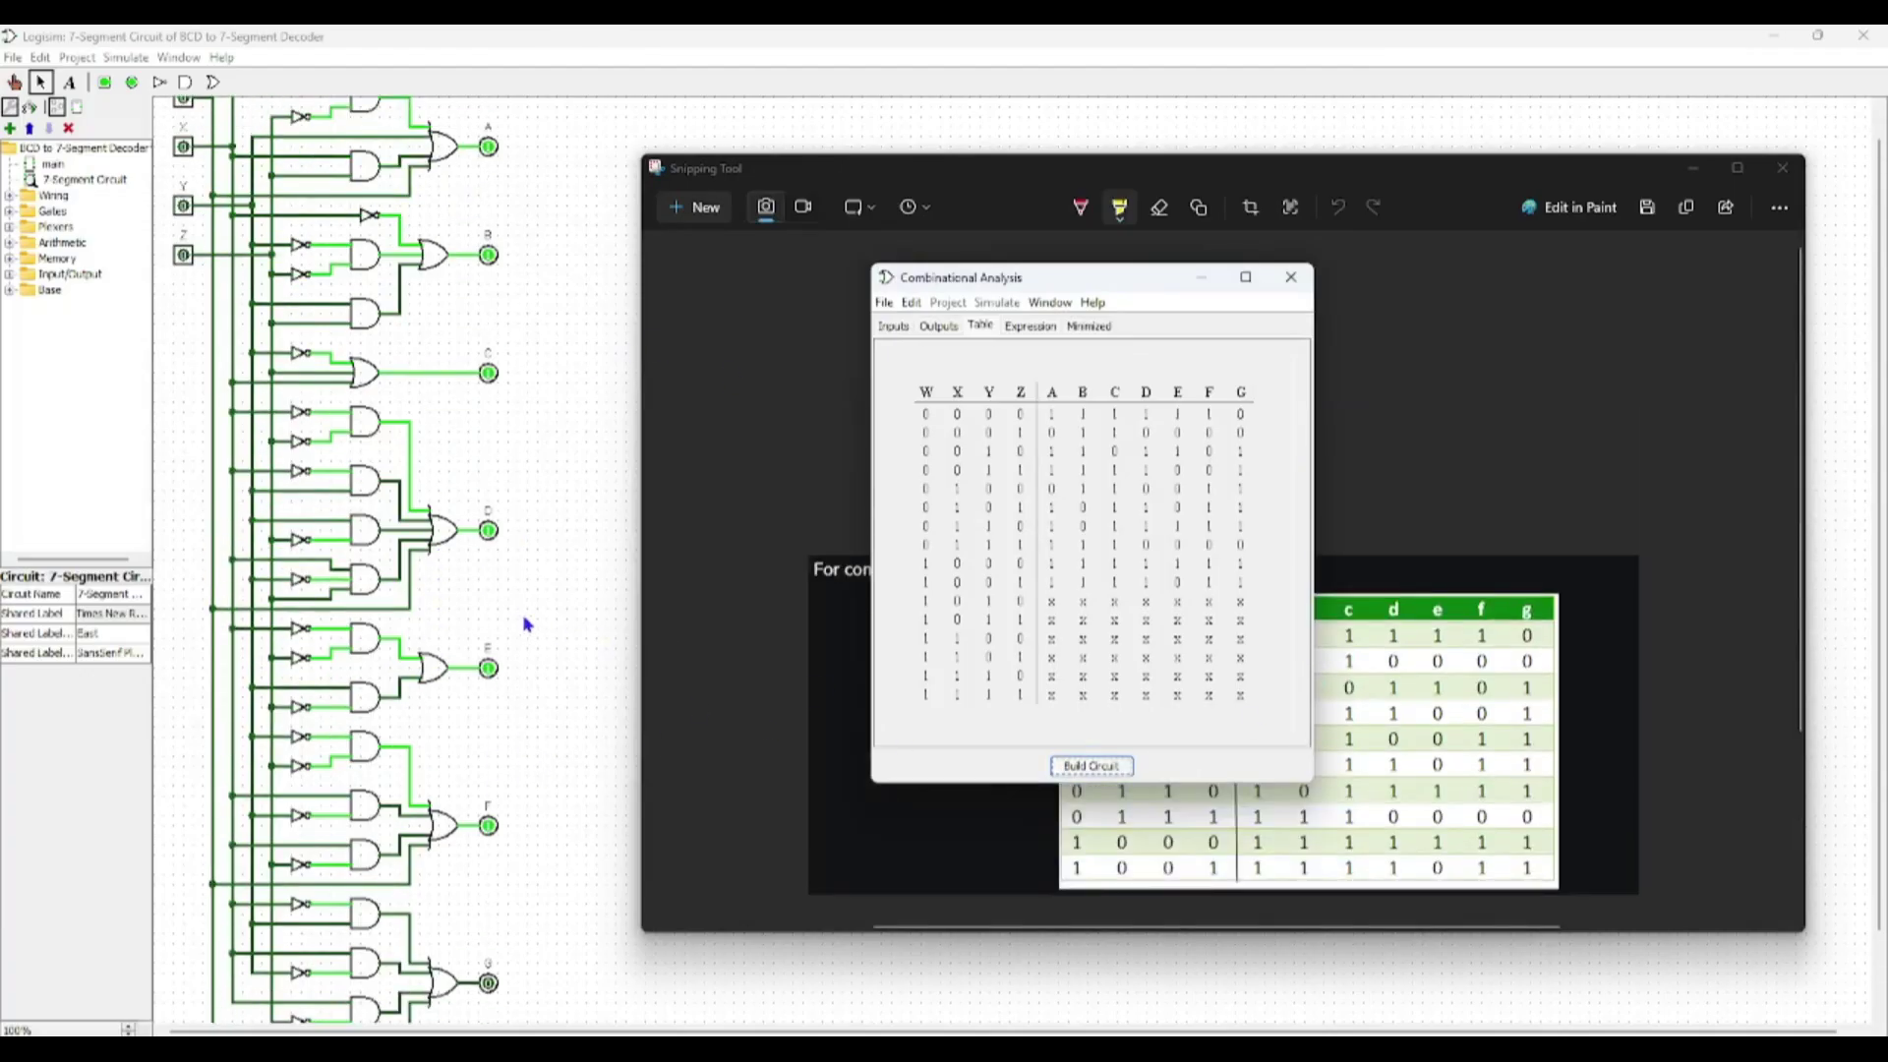
{"action": "left_click", "coordinate": [1291, 278]}
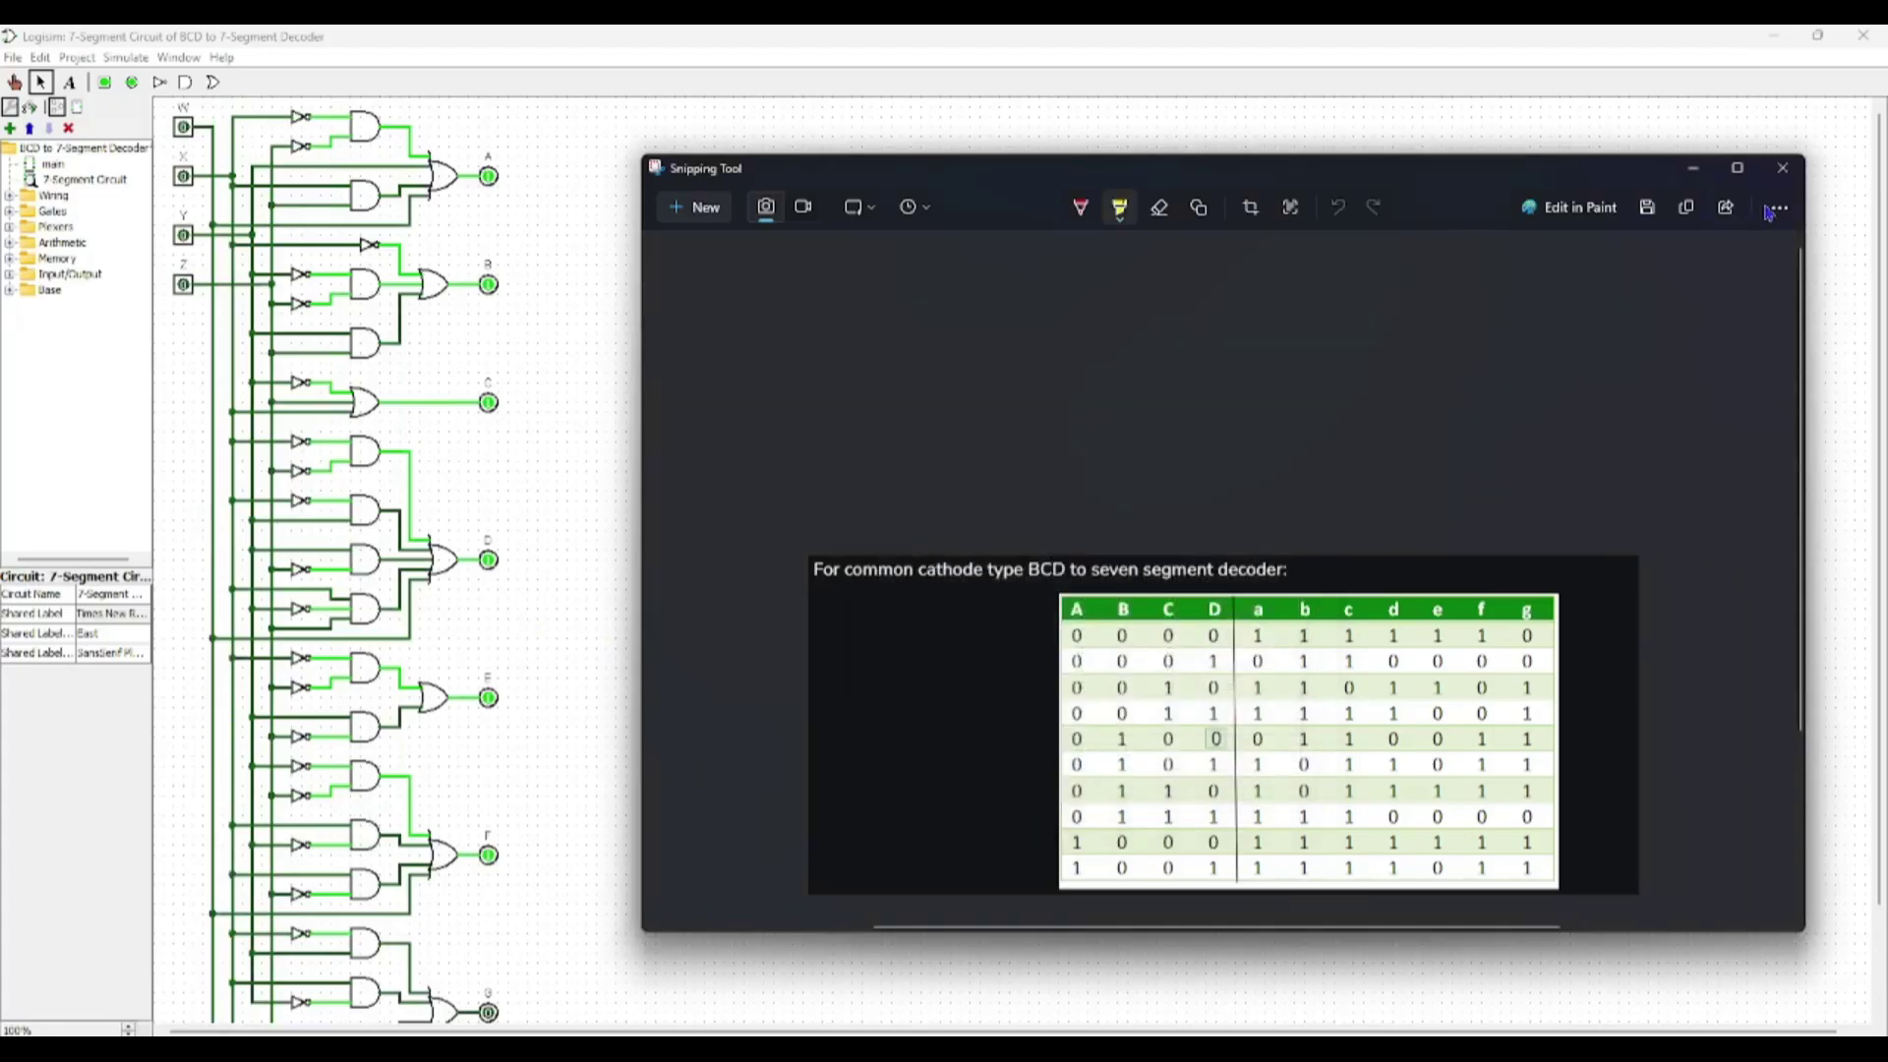
{"action": "left_click", "coordinate": [1782, 168]}
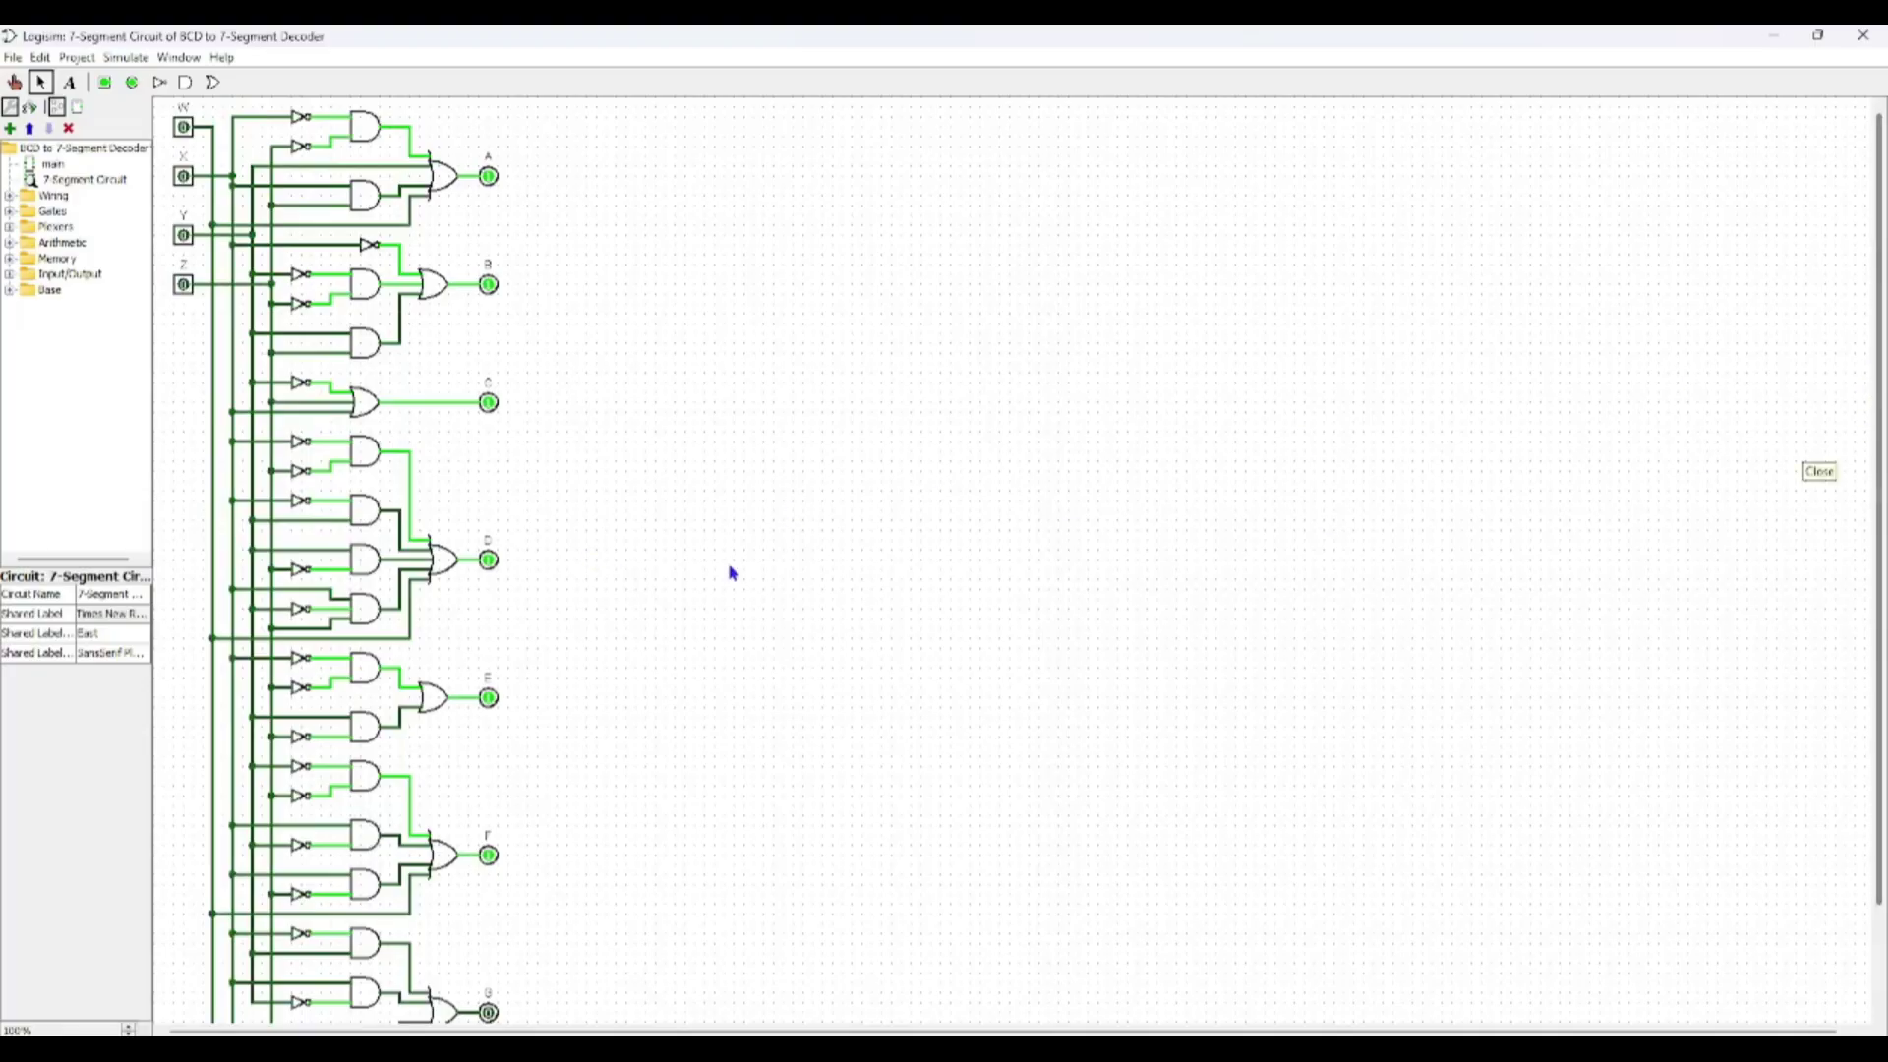
{"action": "scroll", "coordinate": [729, 568], "scroll_direction": "down", "scroll_amount": 2}
{"action": "scroll", "coordinate": [728, 568], "scroll_direction": "up", "scroll_amount": 2}
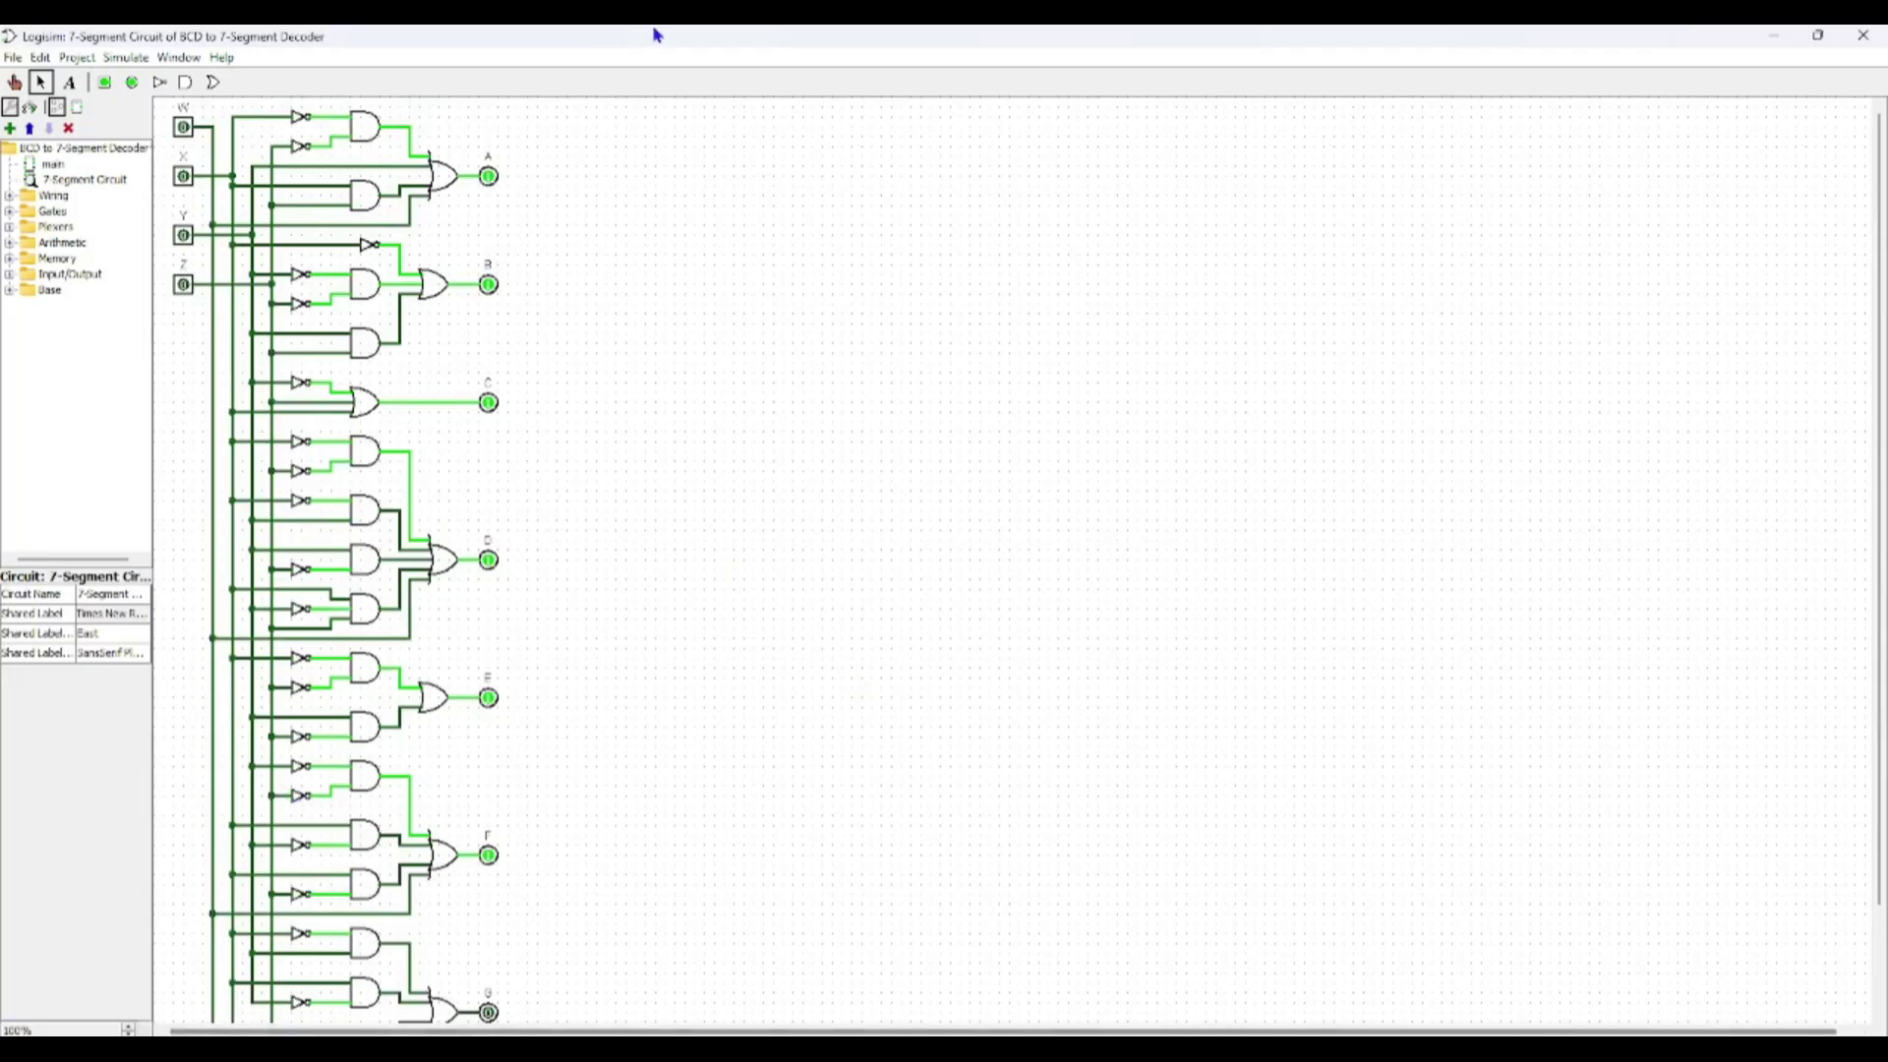
{"action": "scroll", "coordinate": [502, 352], "scroll_direction": "down", "scroll_amount": 3}
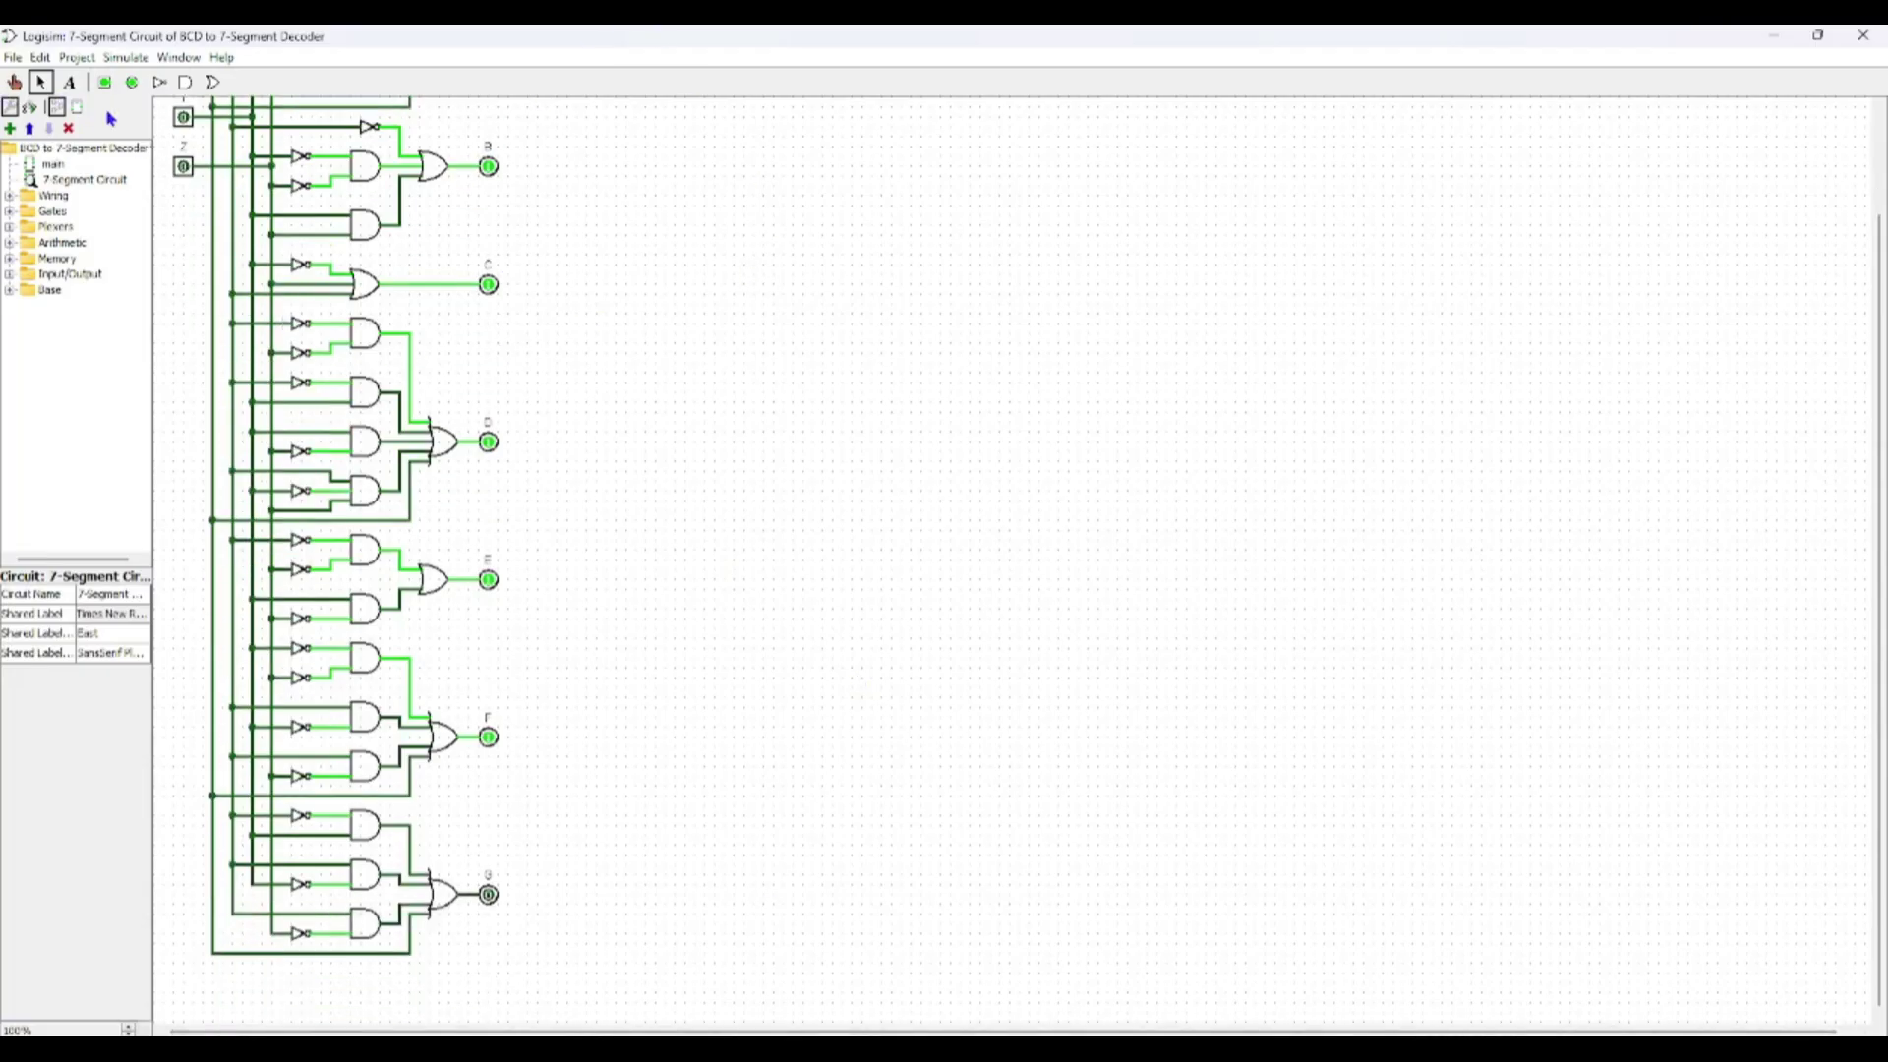
- In the appearance editor, move the default subcircuit shape from the corner to the canvas centre
{"action": "left_click", "coordinate": [78, 110]}
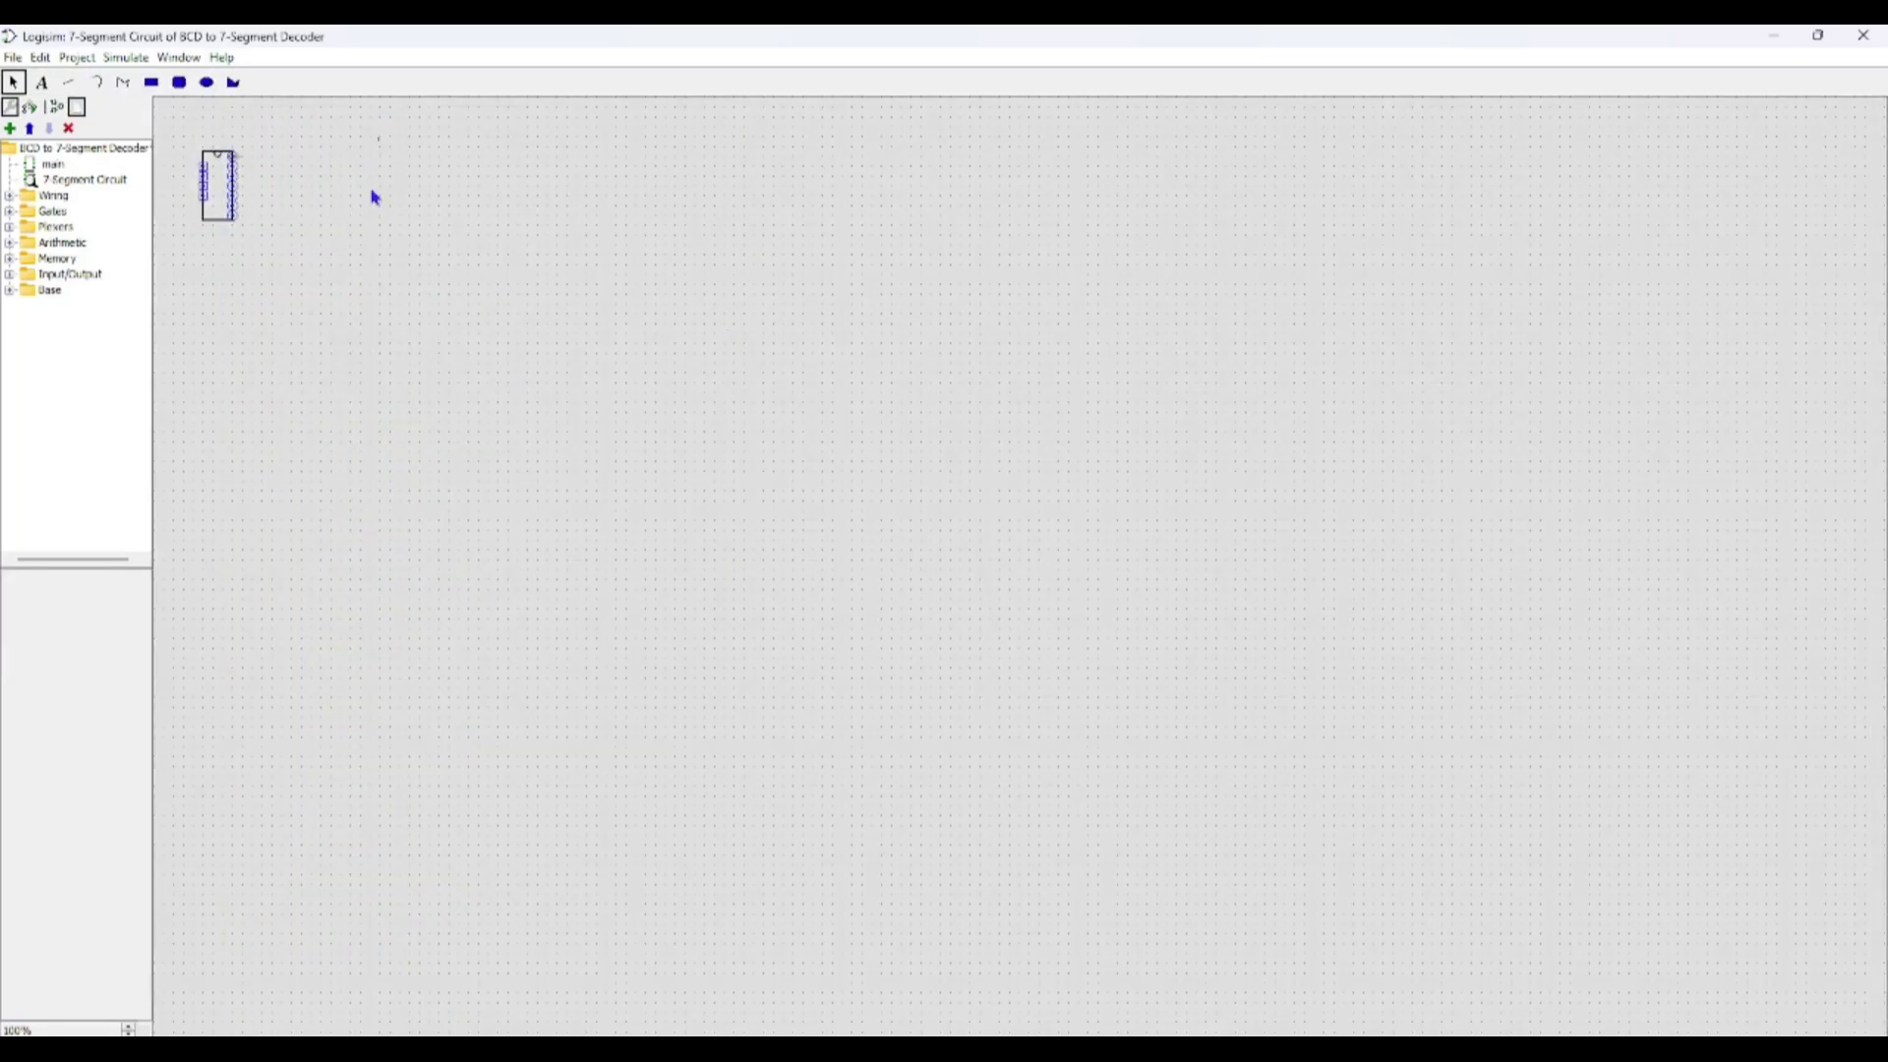
{"action": "left_click_drag", "start_coordinate": [375, 197], "coordinate": [5, 359]}
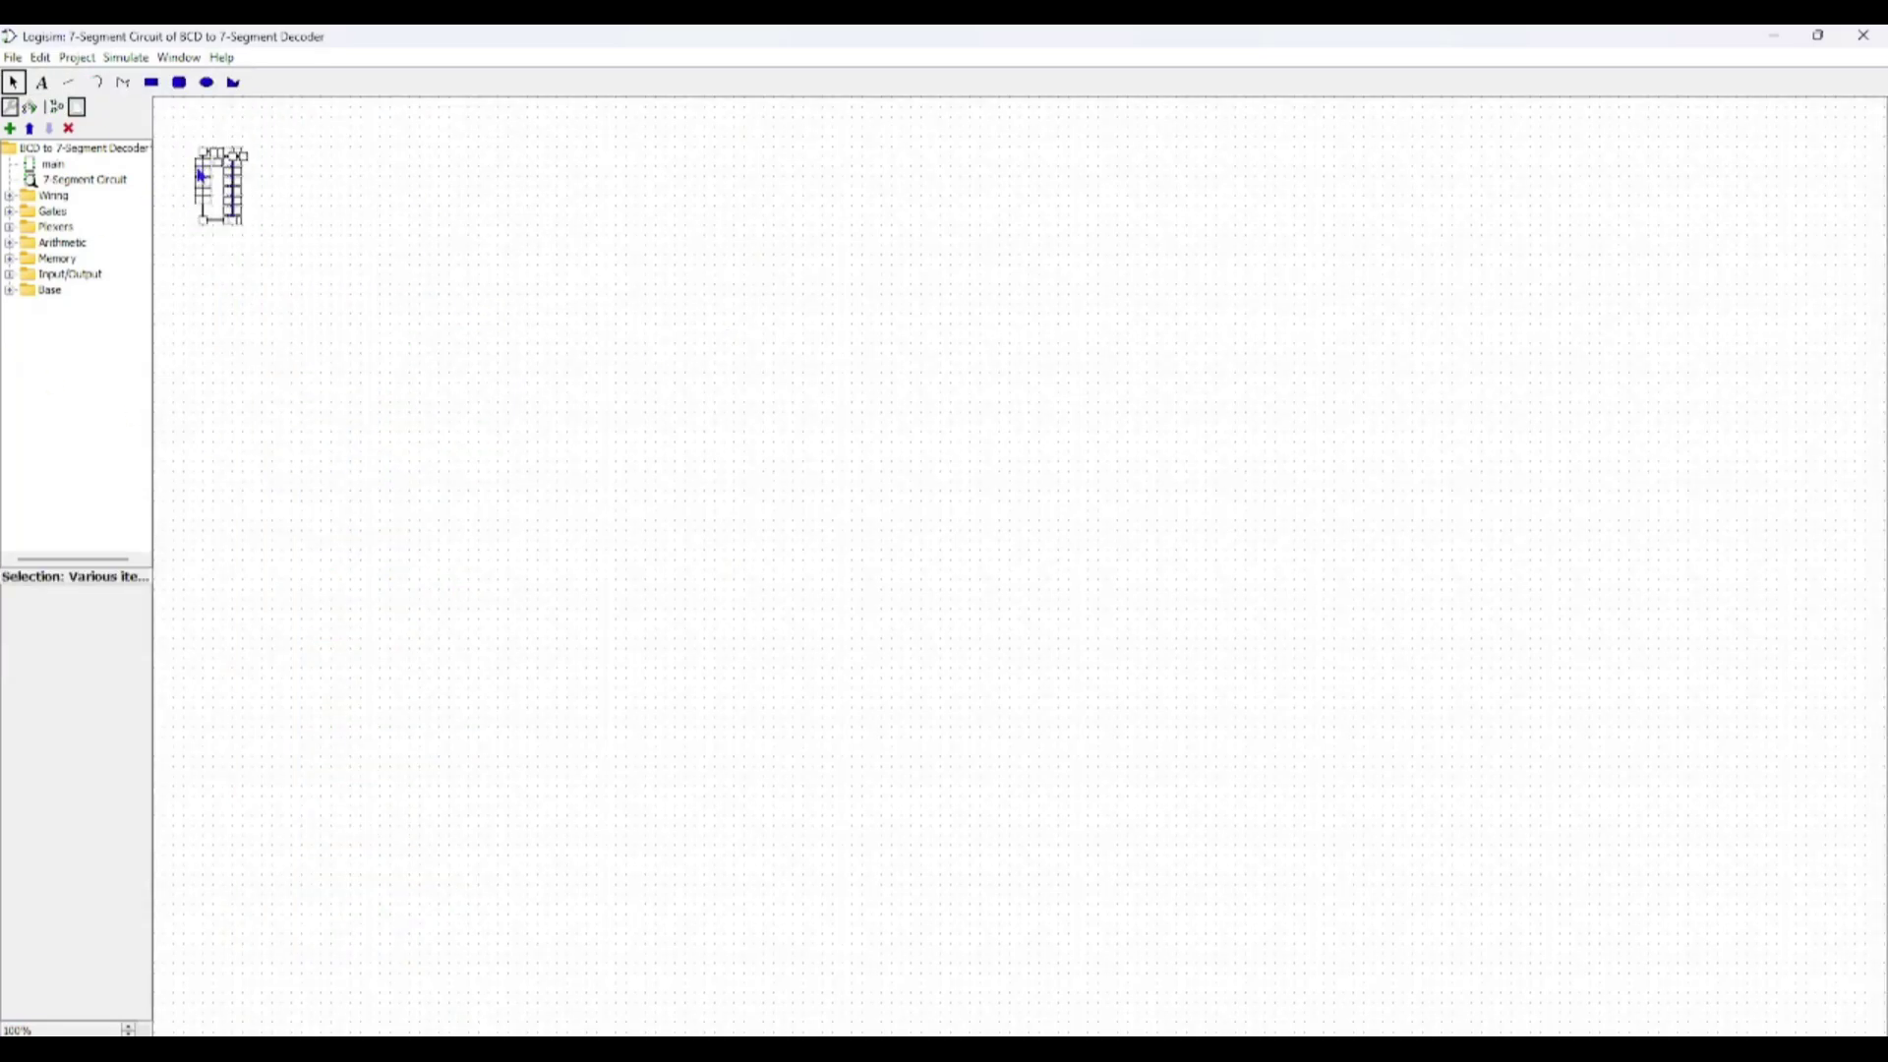
{"action": "left_click_drag", "start_coordinate": [233, 195], "coordinate": [973, 533]}
{"action": "left_click", "coordinate": [999, 609]}
- Stretch the outline into a tall rectangle and shift it up-left around the pins
{"action": "left_click", "coordinate": [954, 554]}
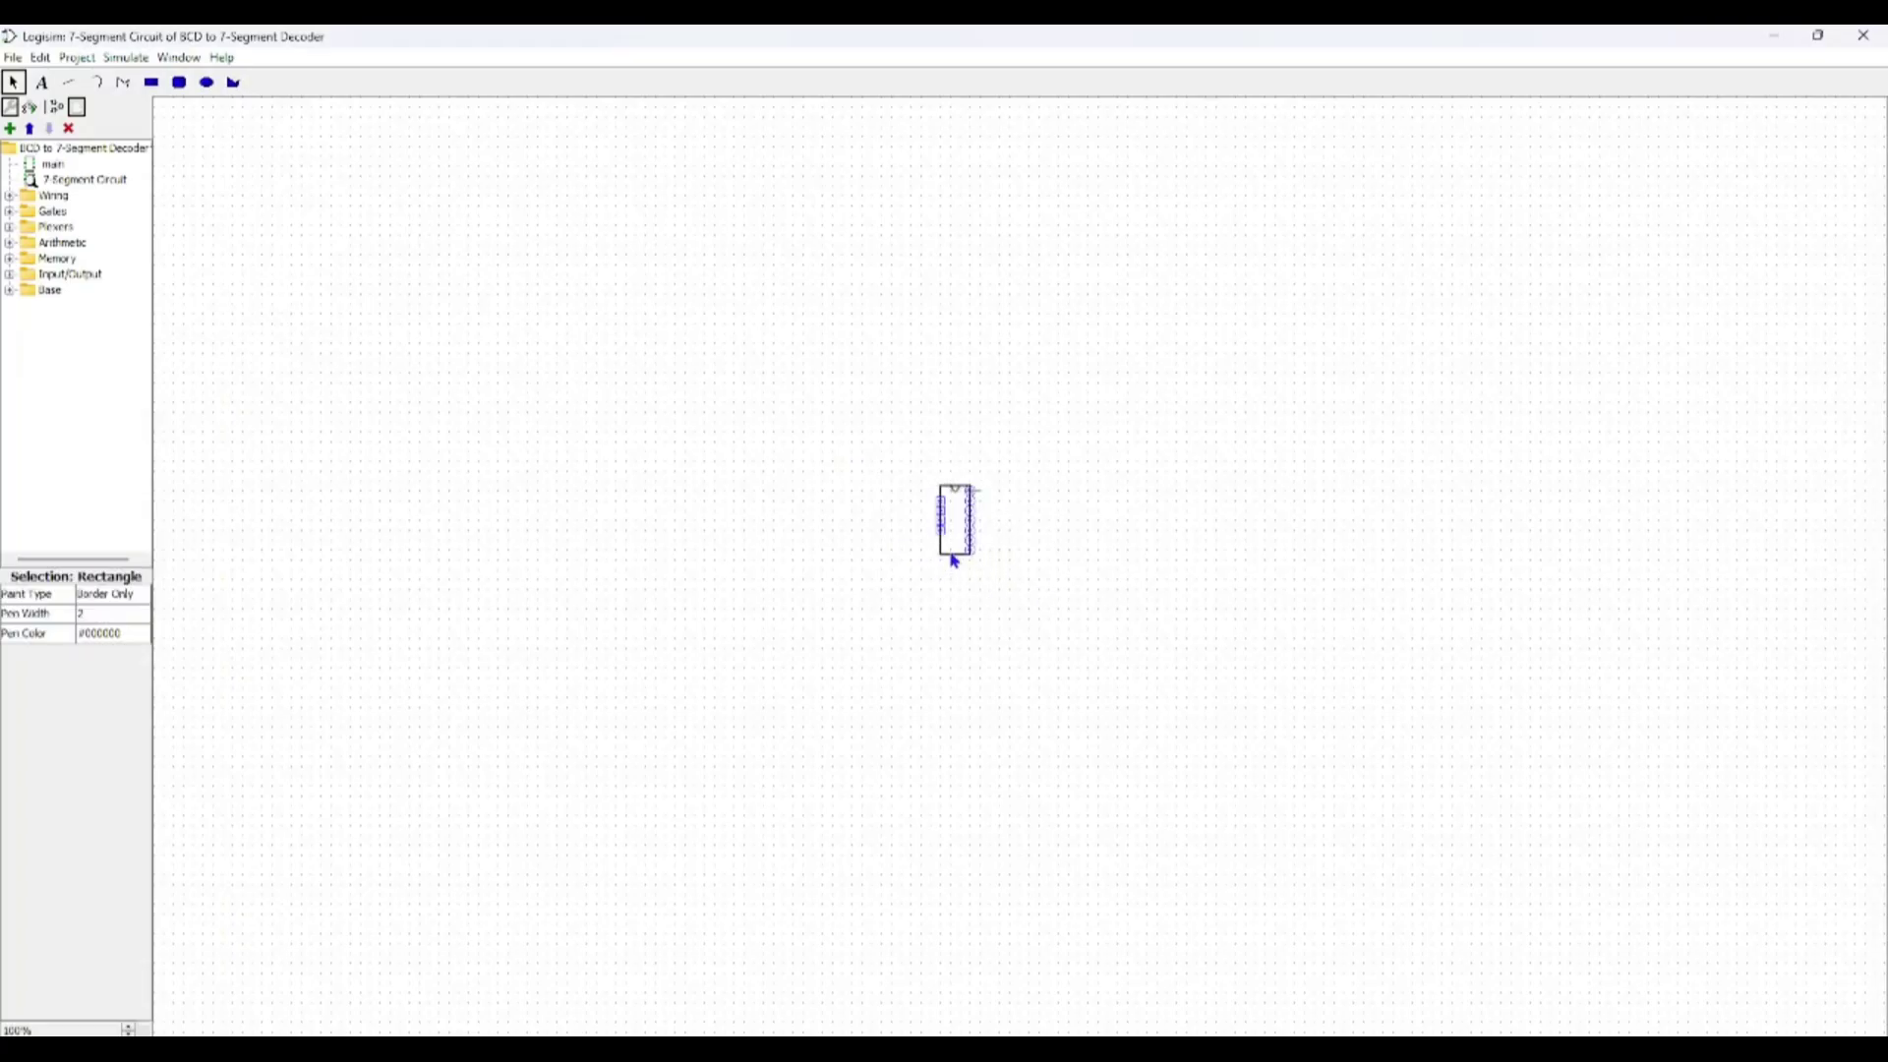
{"action": "left_click_drag", "start_coordinate": [971, 560], "coordinate": [1114, 794]}
{"action": "left_click", "coordinate": [1044, 497]}
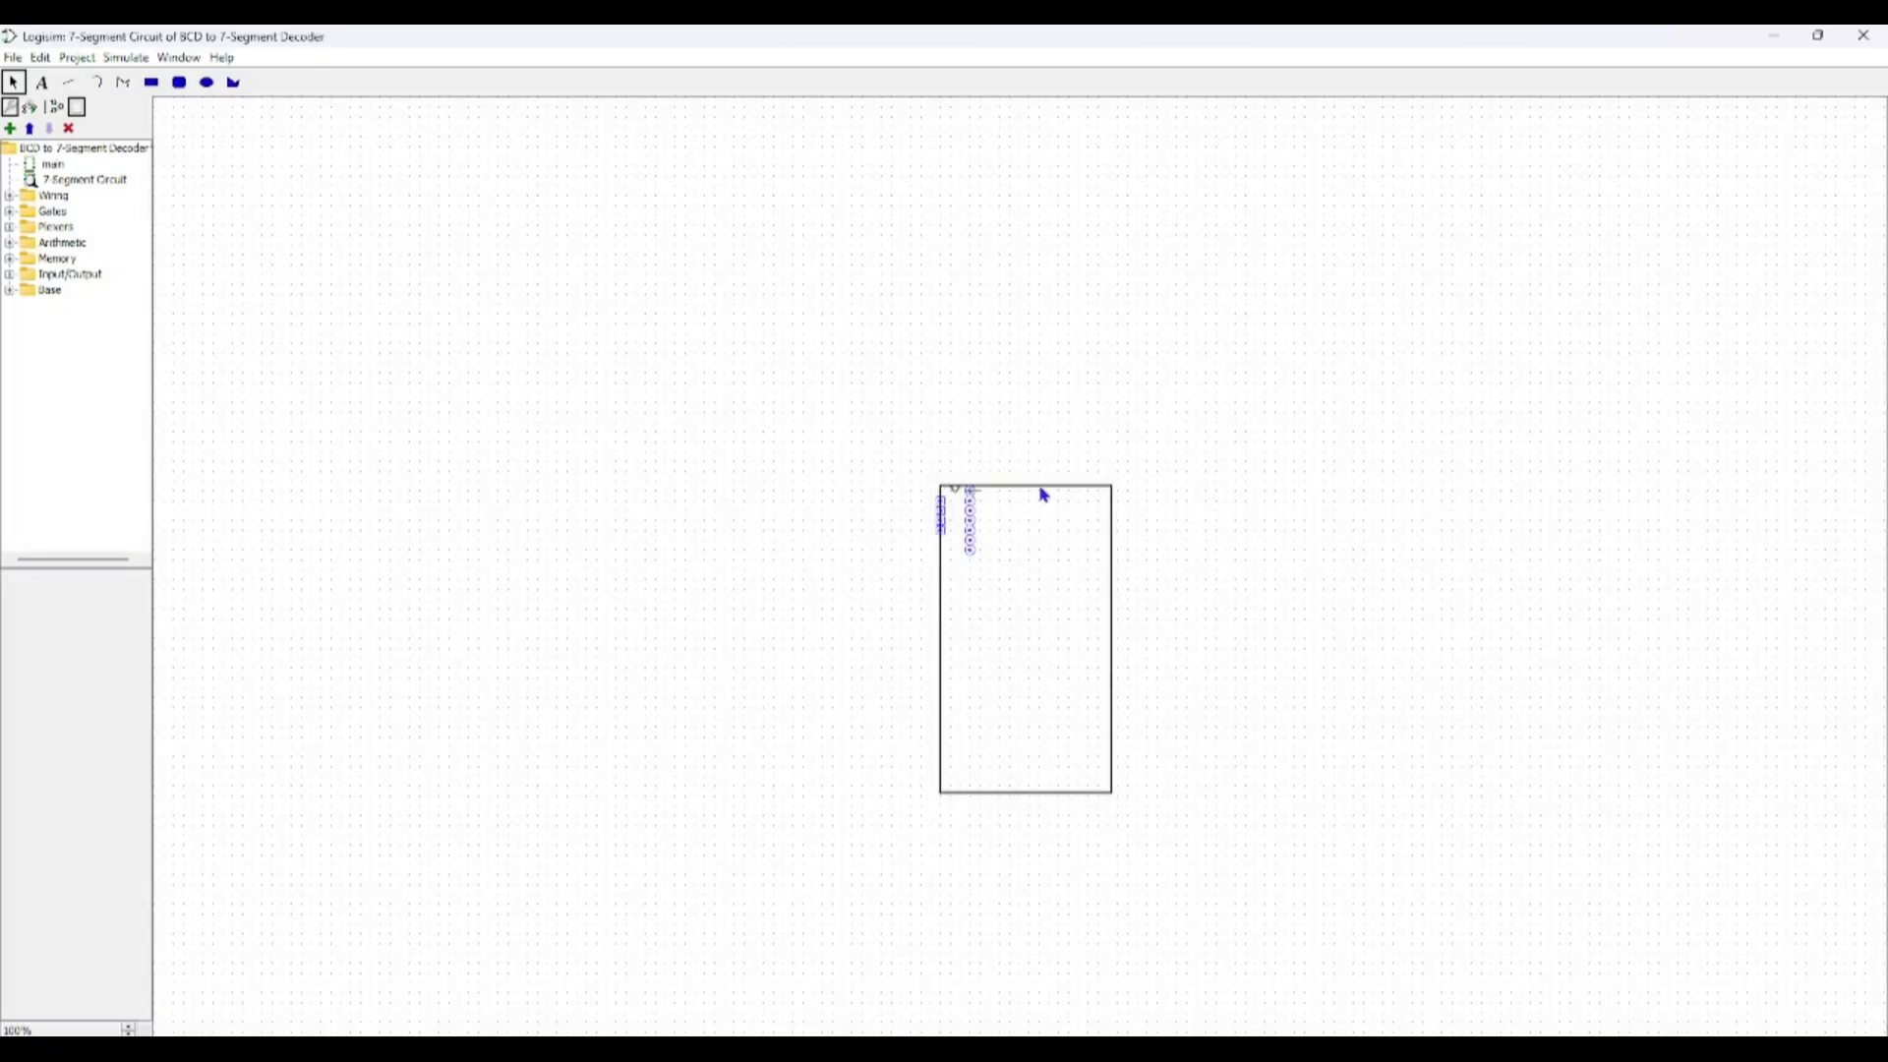
{"action": "left_click_drag", "start_coordinate": [1045, 496], "coordinate": [968, 415]}
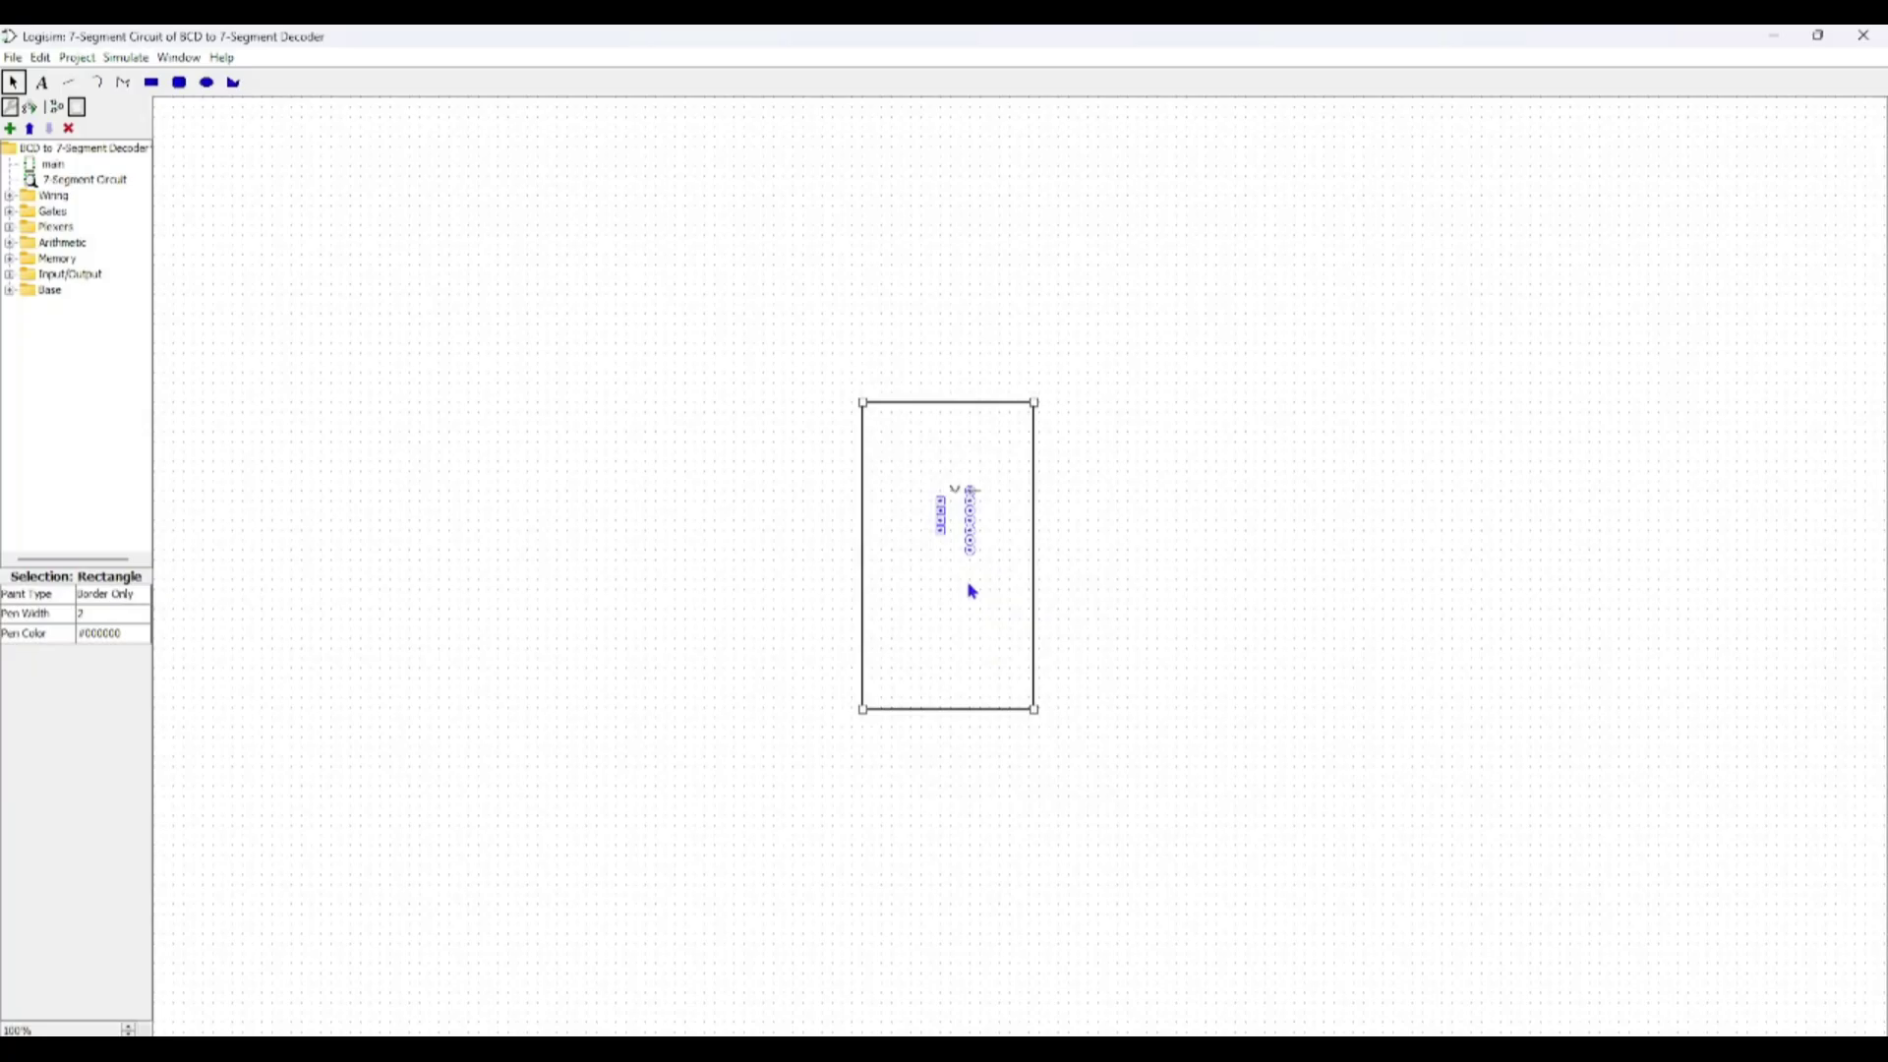
- Delete the notch curve and place the four input ports evenly down the rectangle's left edge
{"action": "left_click", "coordinate": [961, 496]}
{"action": "key", "text": "Delete"}
{"action": "left_click", "coordinate": [947, 509]}
{"action": "left_click", "coordinate": [942, 508]}
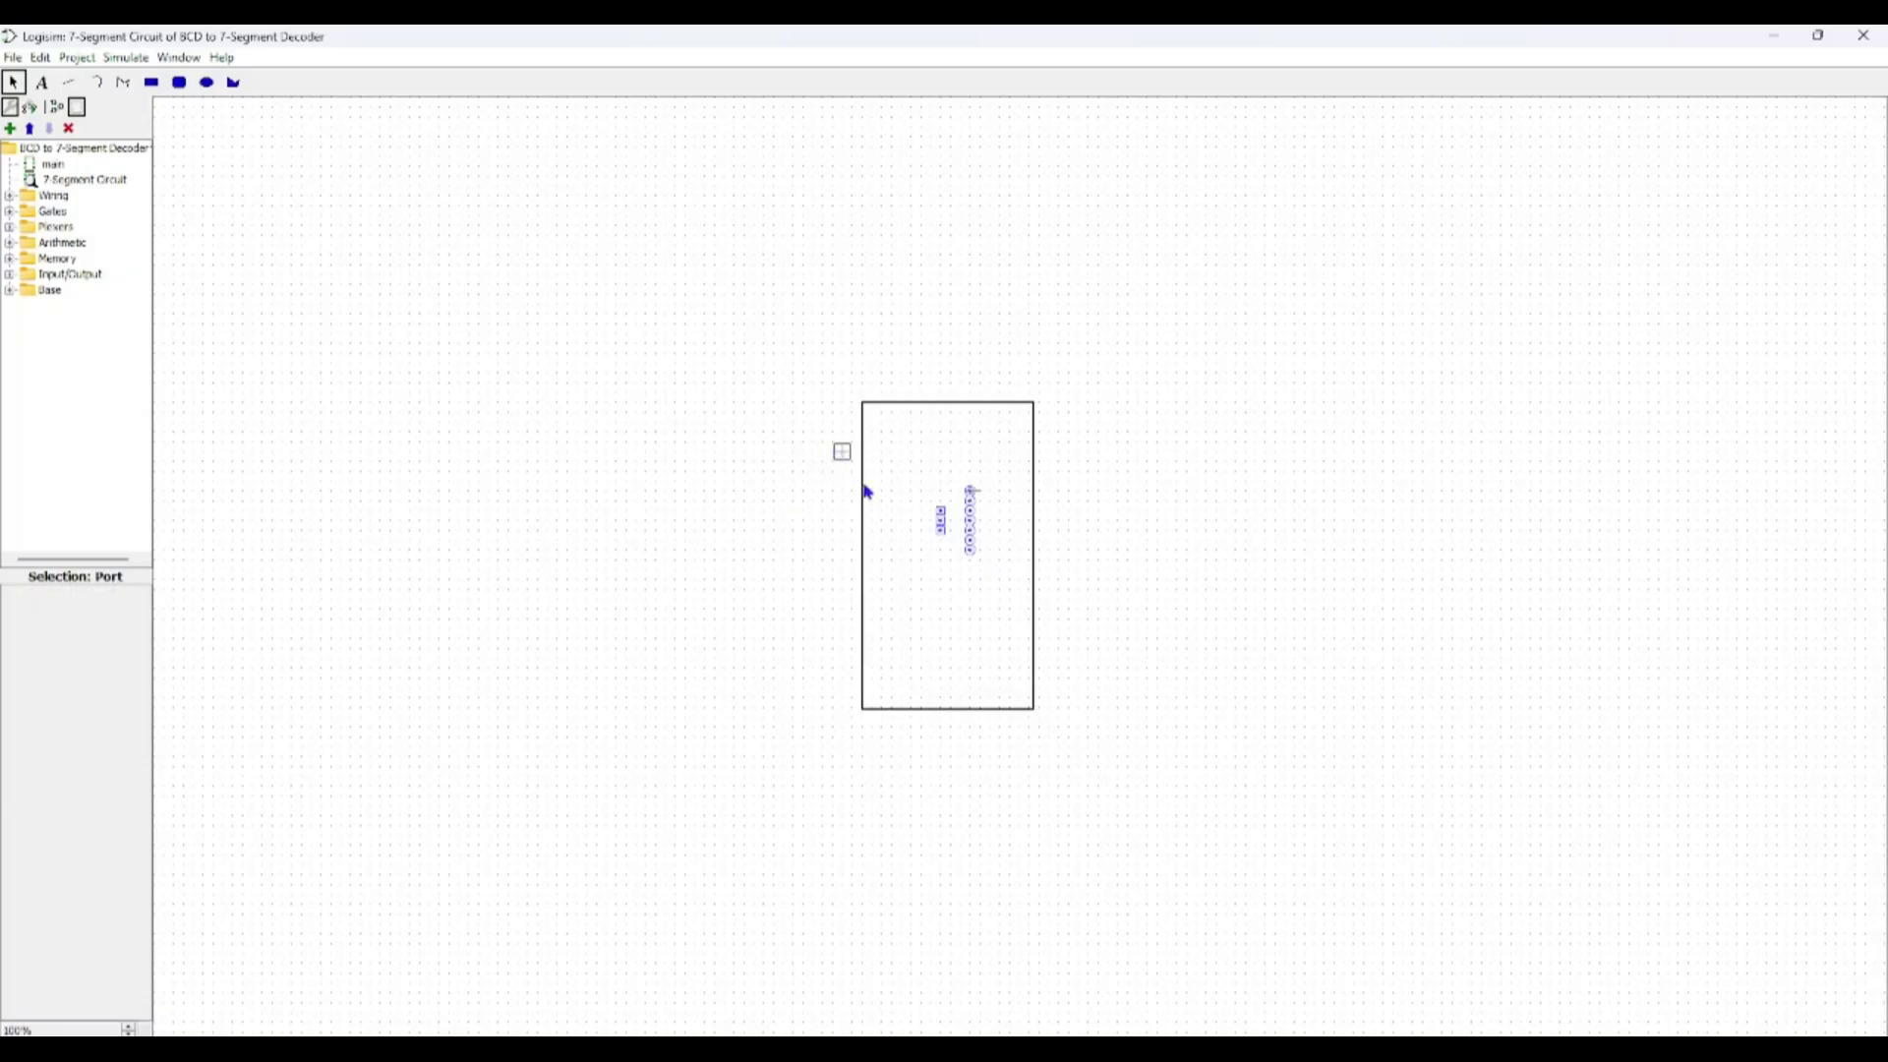
{"action": "mouse_move", "coordinate": [944, 518]}
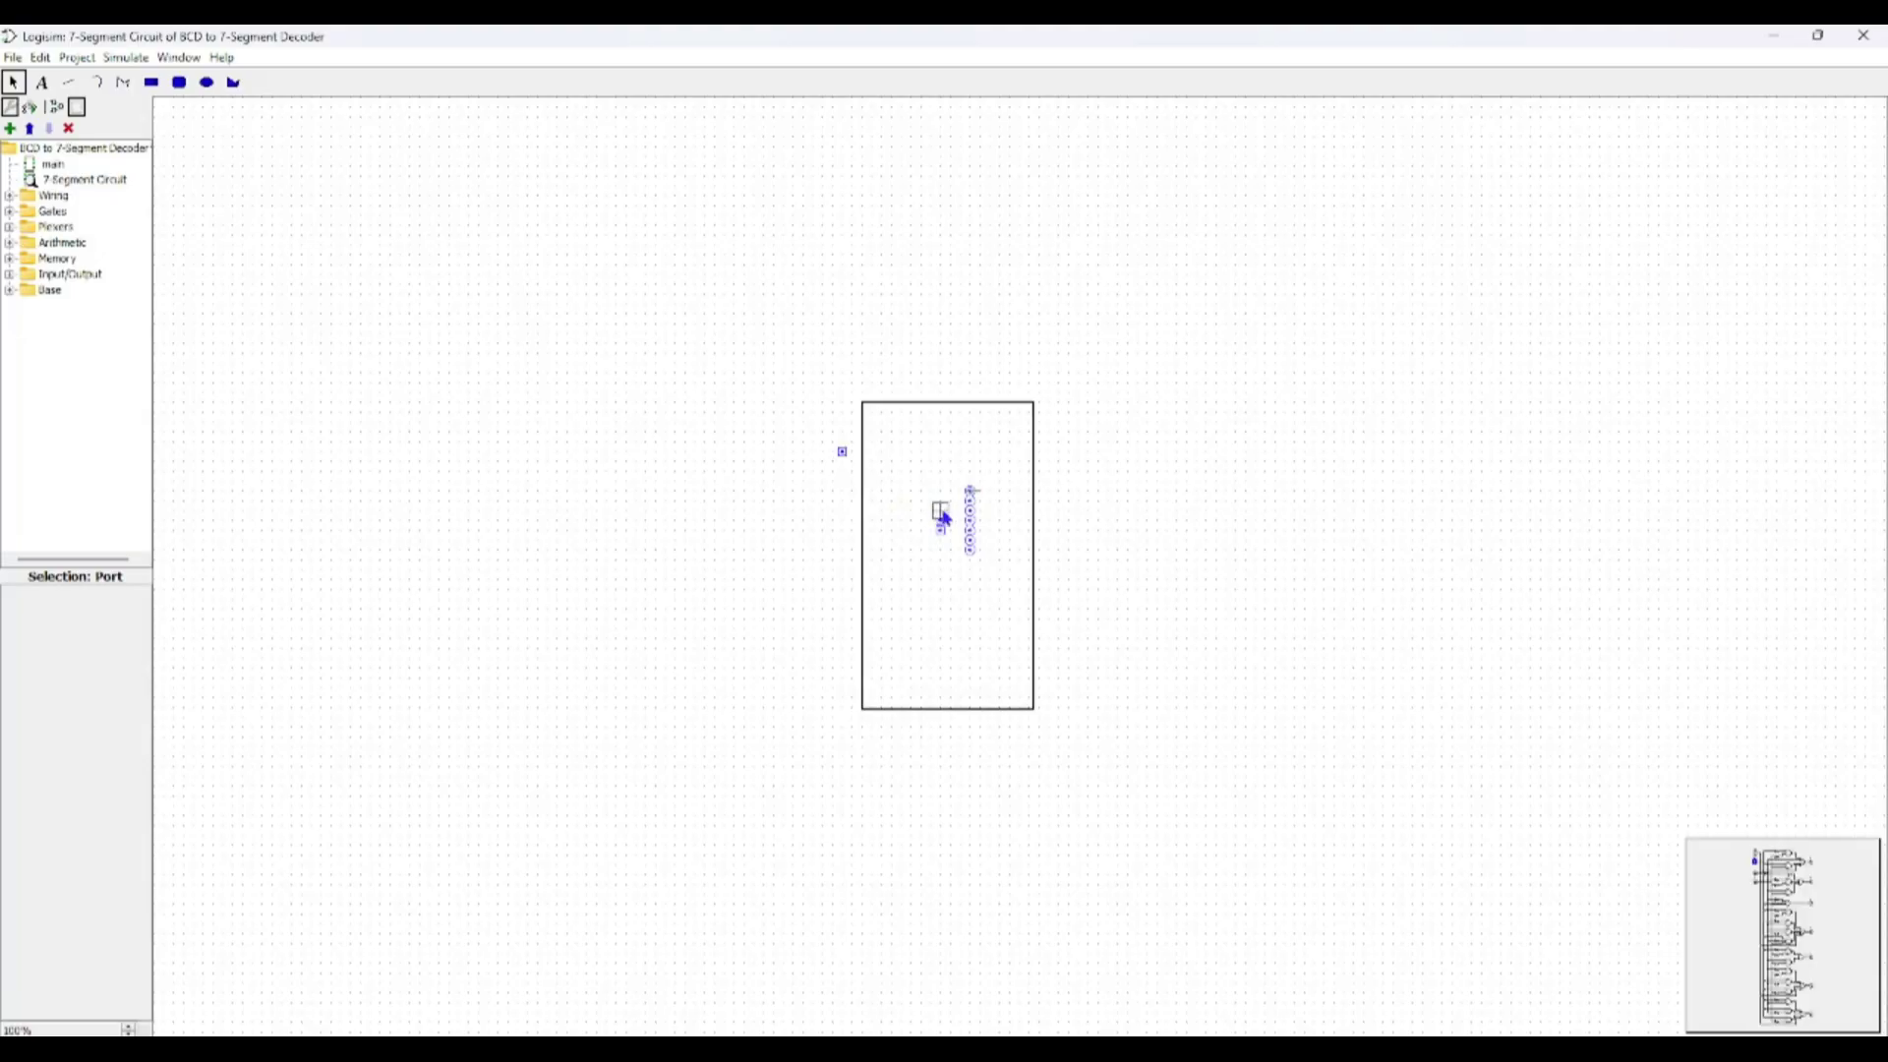
{"action": "left_click_drag", "start_coordinate": [944, 518], "coordinate": [843, 519]}
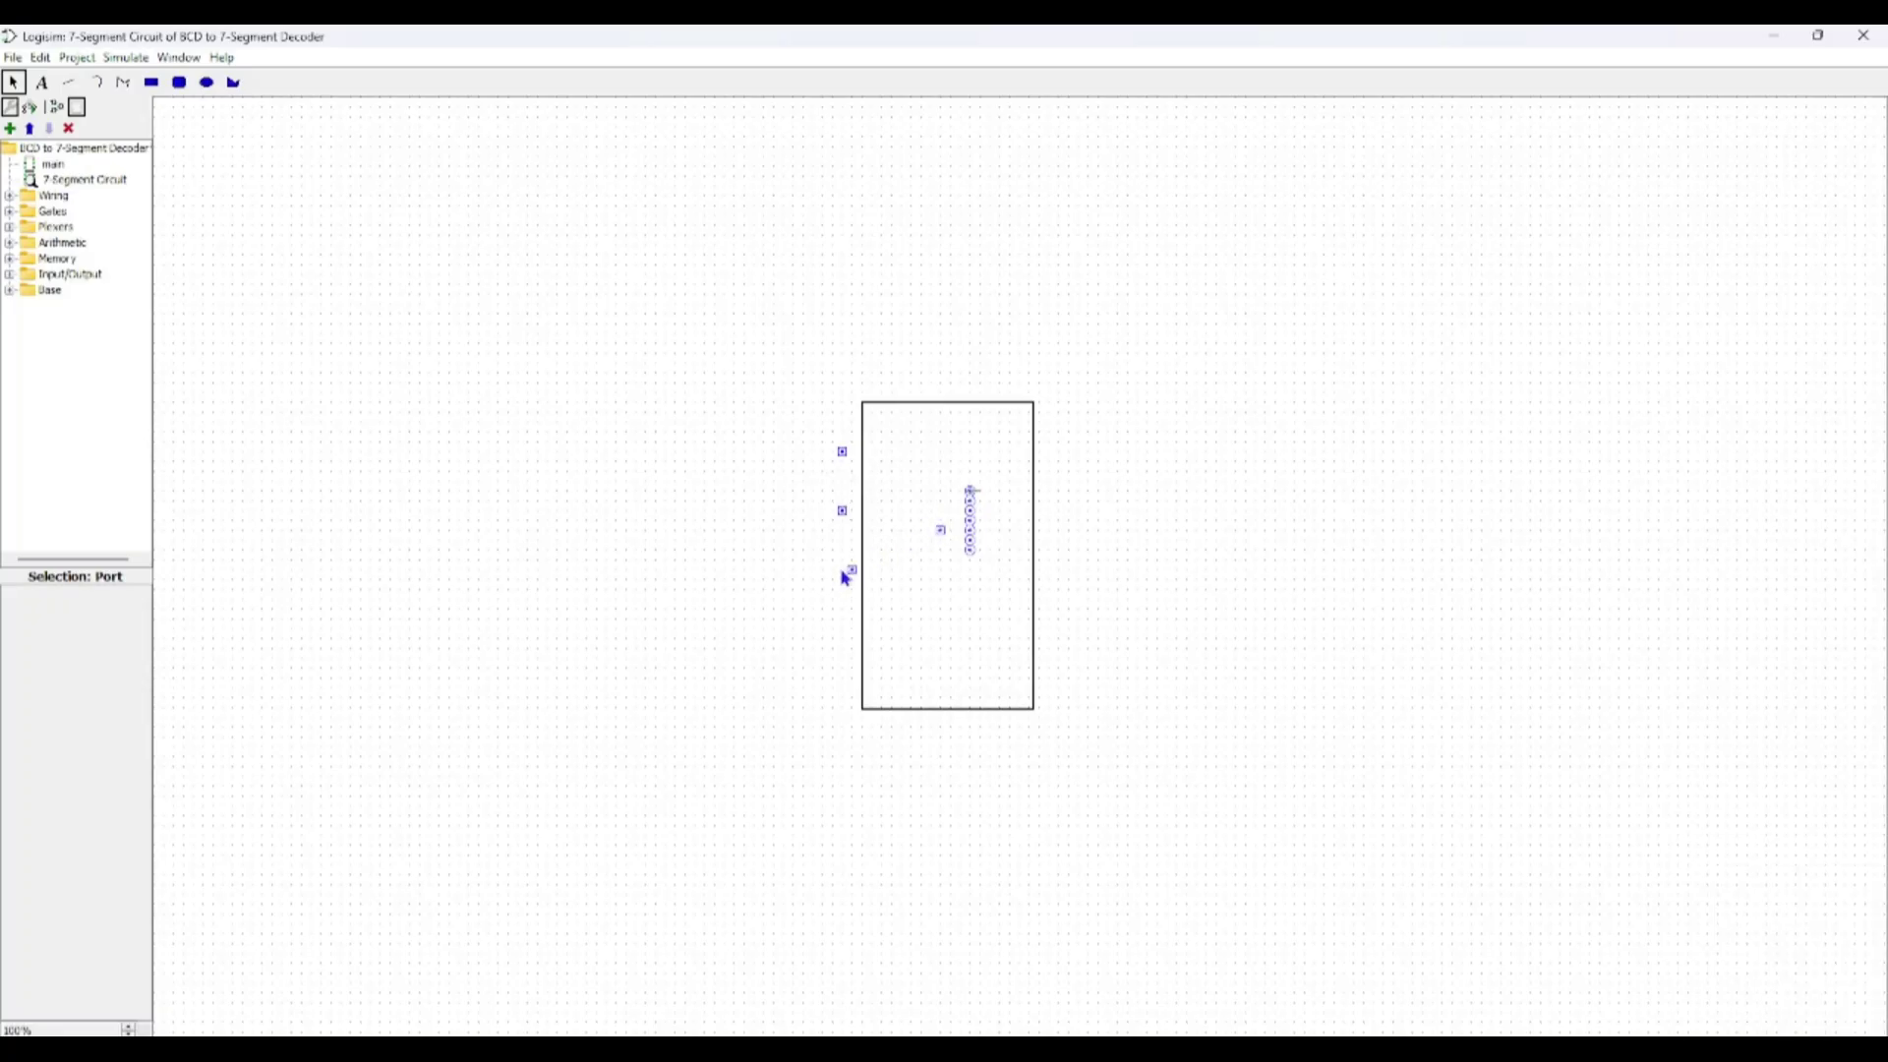
{"action": "left_click_drag", "start_coordinate": [846, 579], "coordinate": [842, 578]}
{"action": "left_click", "coordinate": [948, 538]}
{"action": "left_click", "coordinate": [949, 537]}
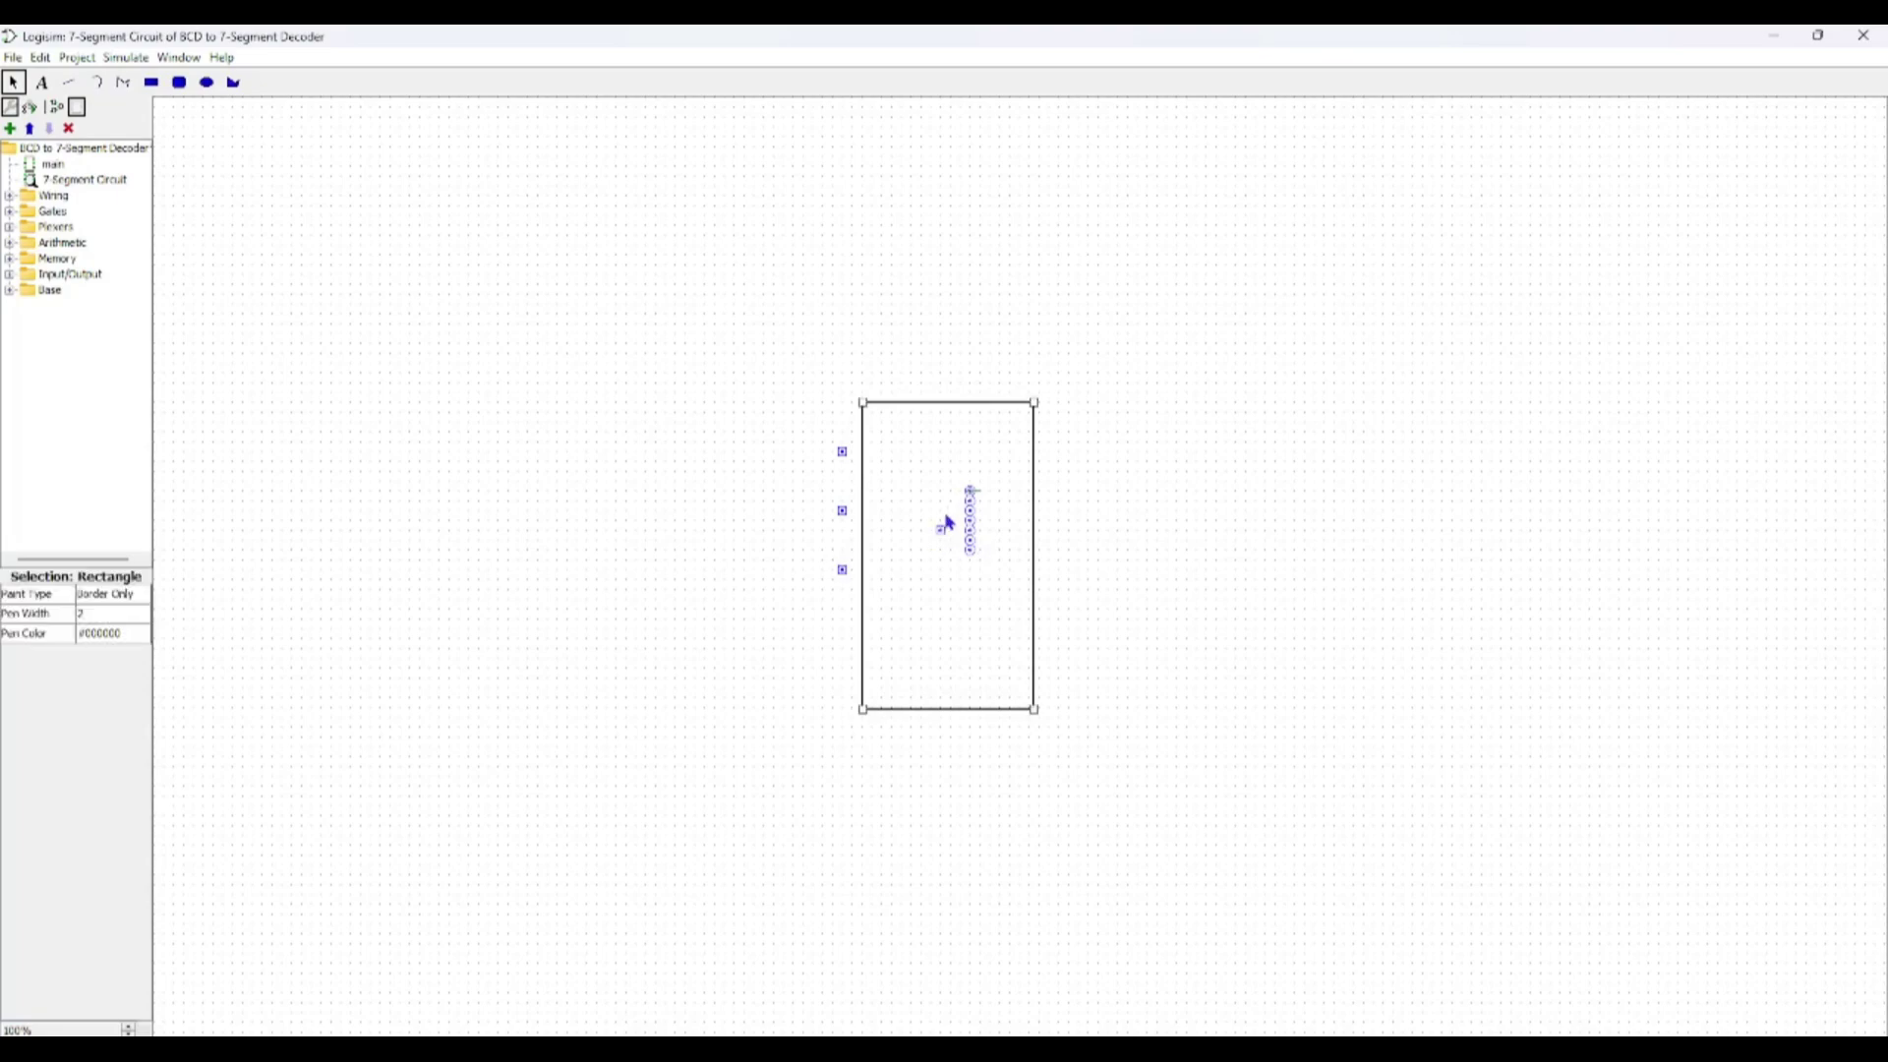
{"action": "left_click_drag", "start_coordinate": [942, 533], "coordinate": [842, 646]}
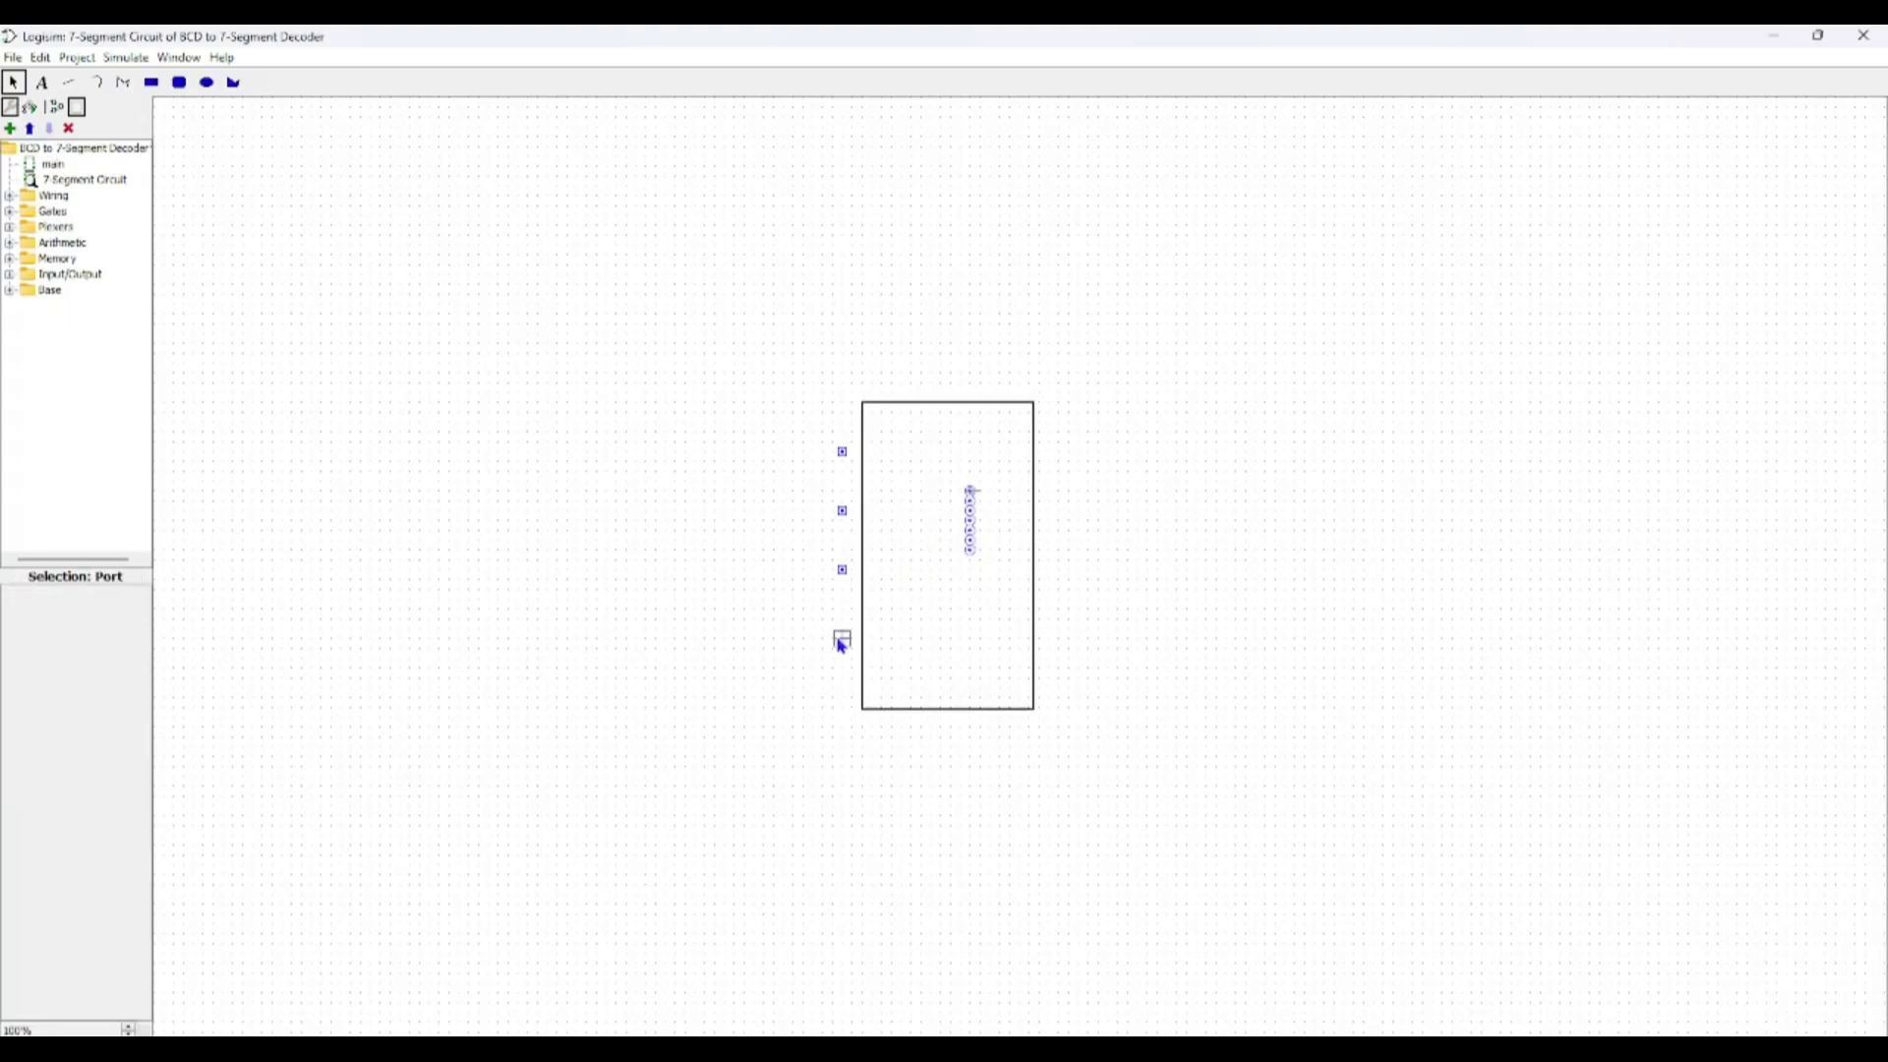
{"action": "left_click", "coordinate": [1334, 575]}
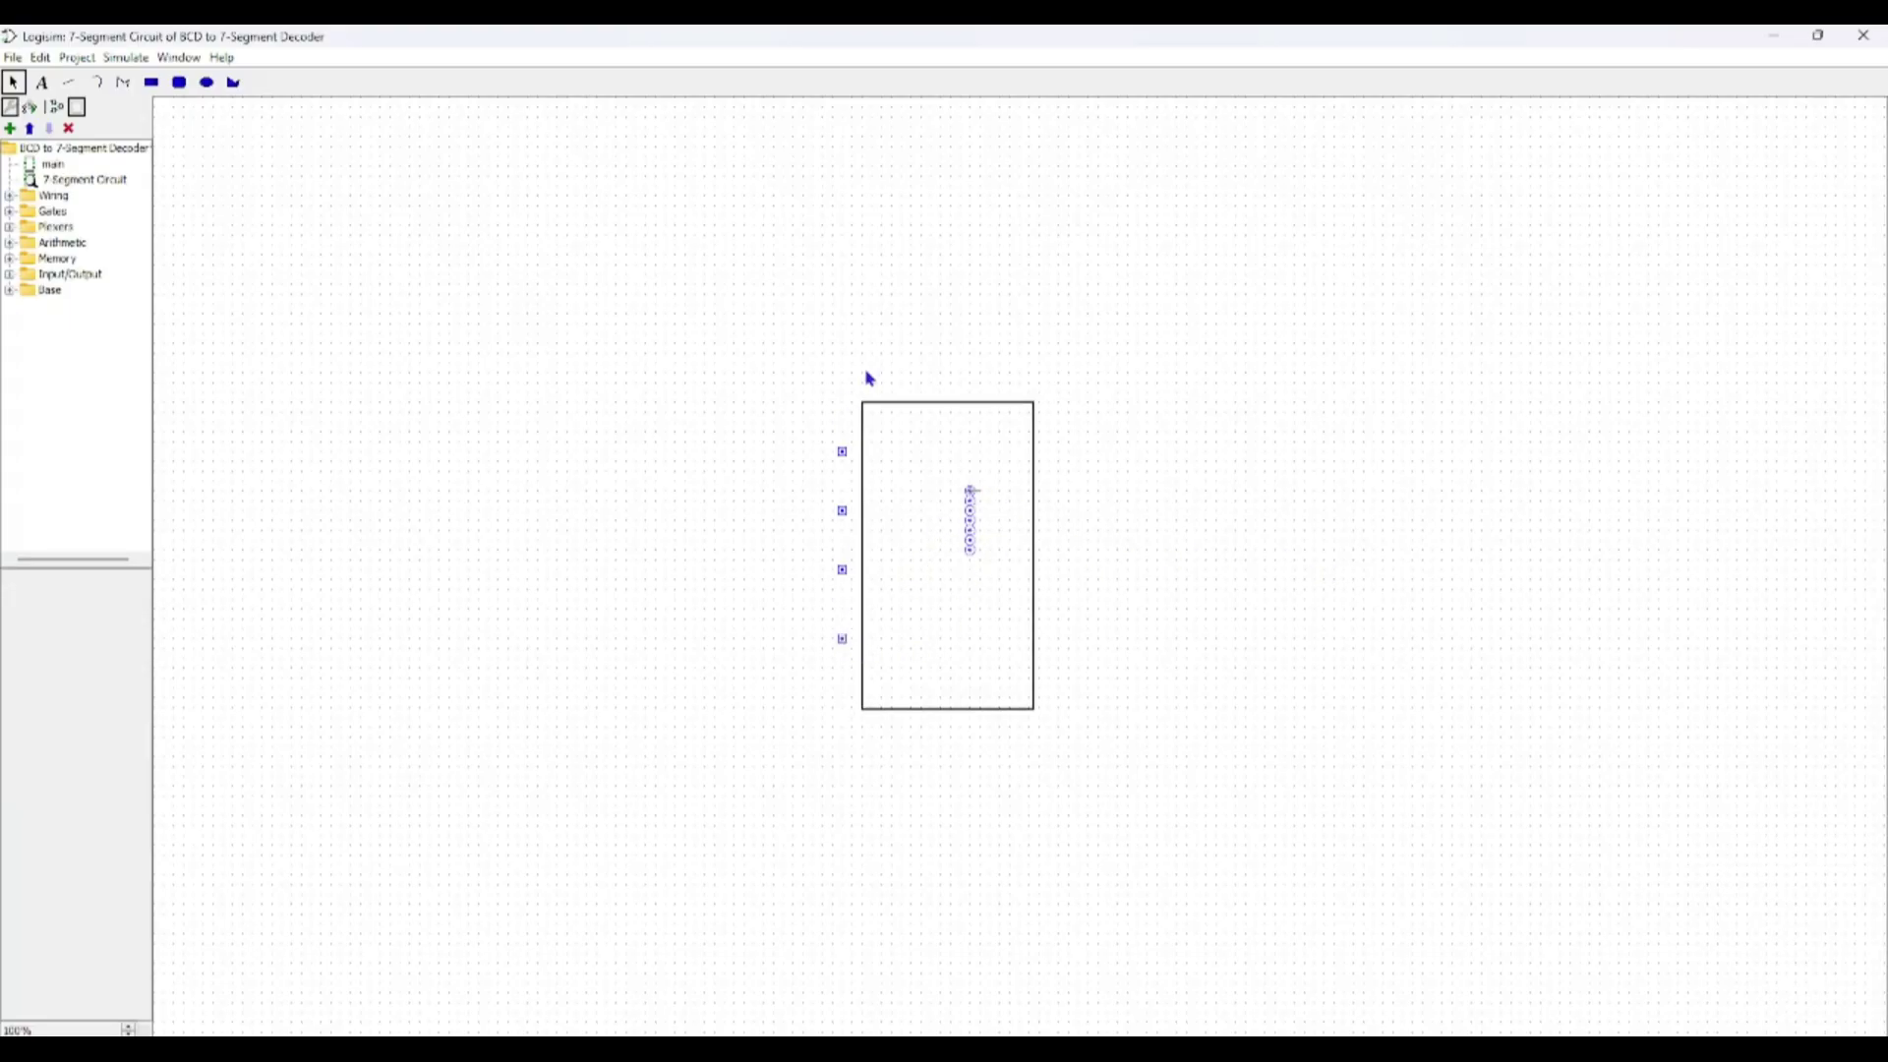
- Move the first four output ports onto the rectangle's right edge
{"action": "left_click", "coordinate": [971, 496]}
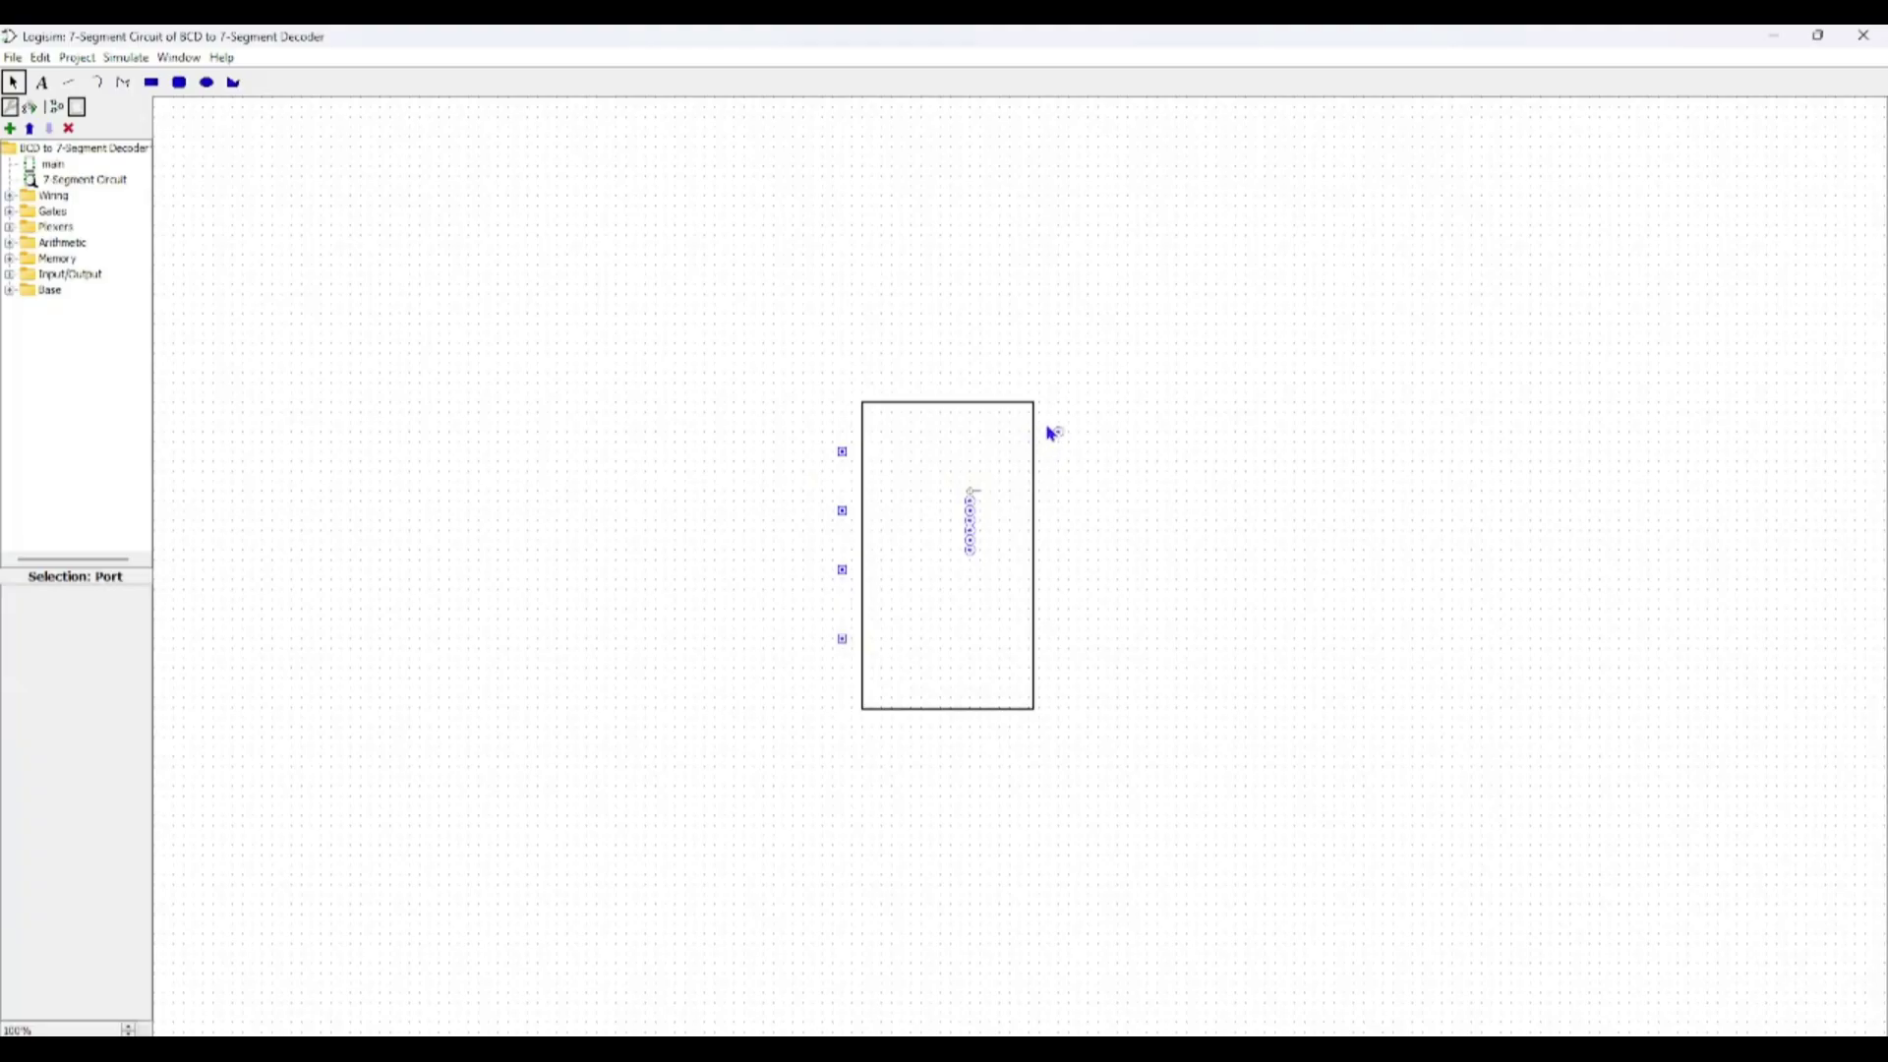
{"action": "left_click_drag", "start_coordinate": [1048, 430], "coordinate": [1049, 432]}
{"action": "left_click_drag", "start_coordinate": [974, 505], "coordinate": [1048, 472]}
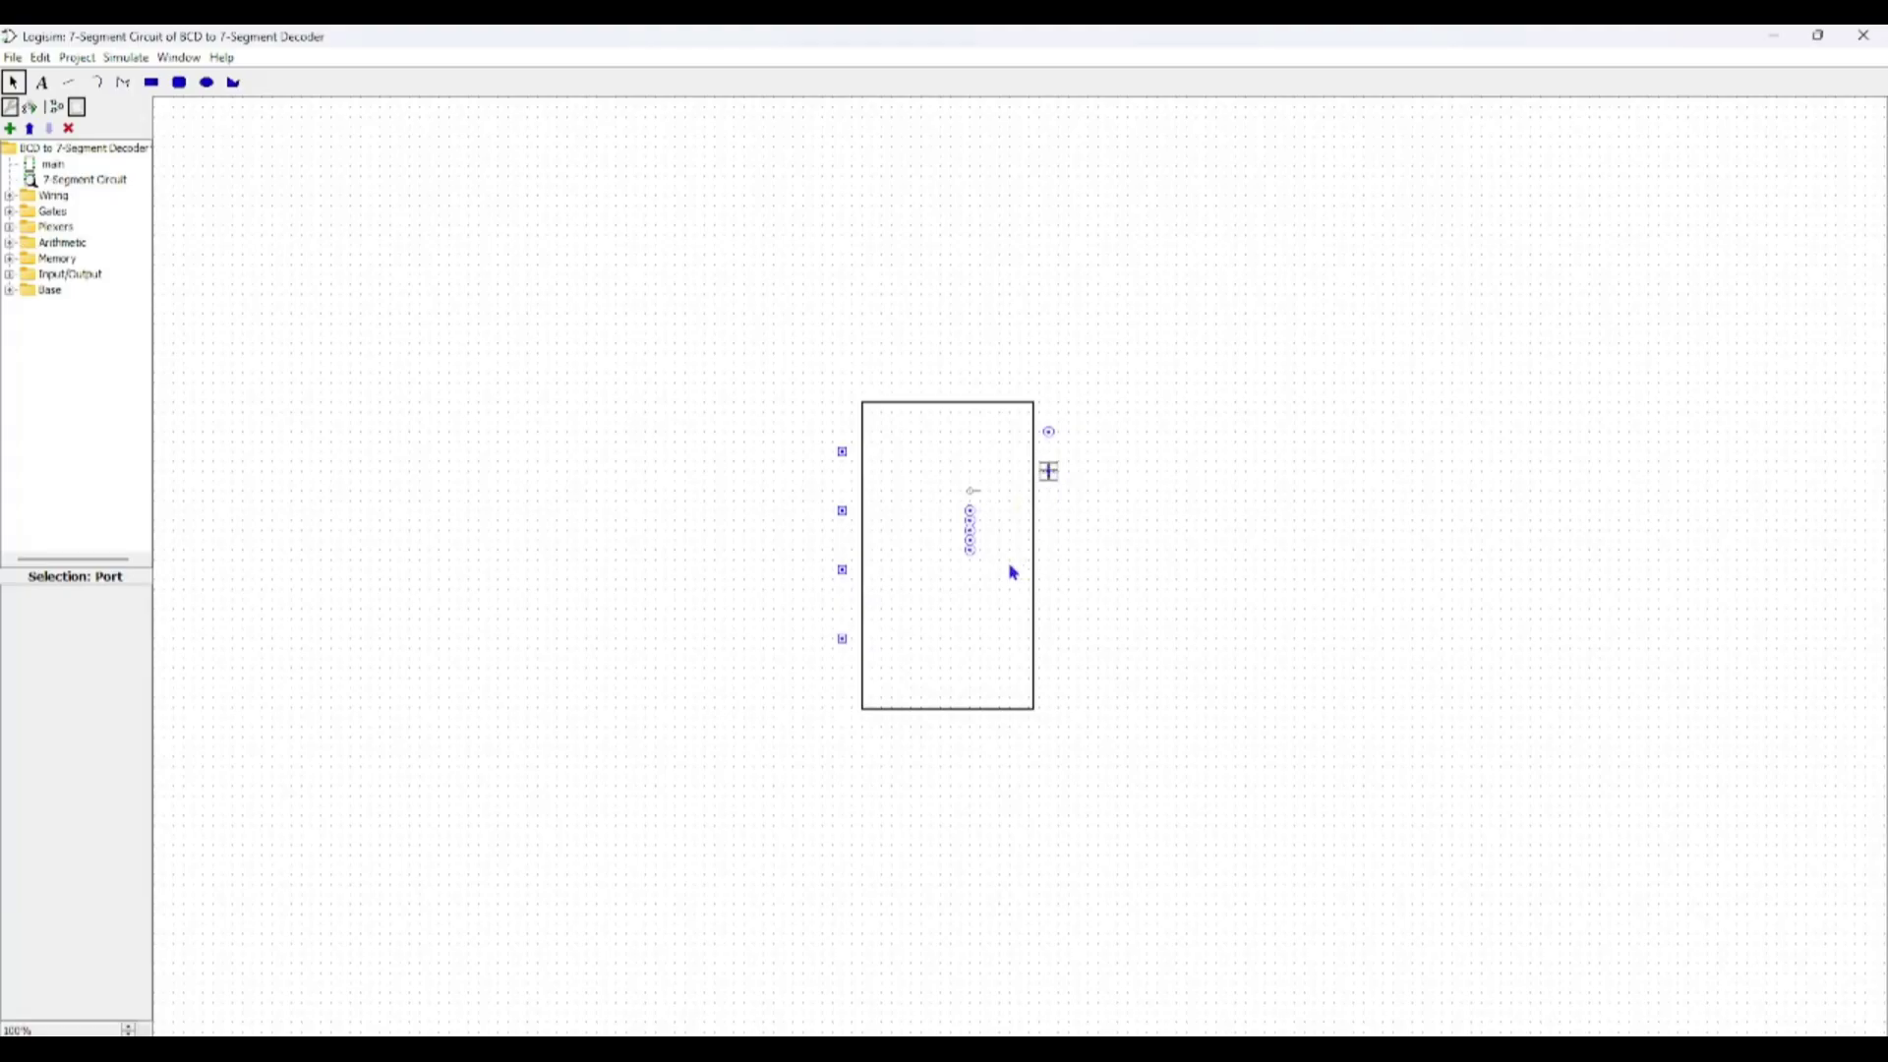
{"action": "left_click", "coordinate": [970, 515]}
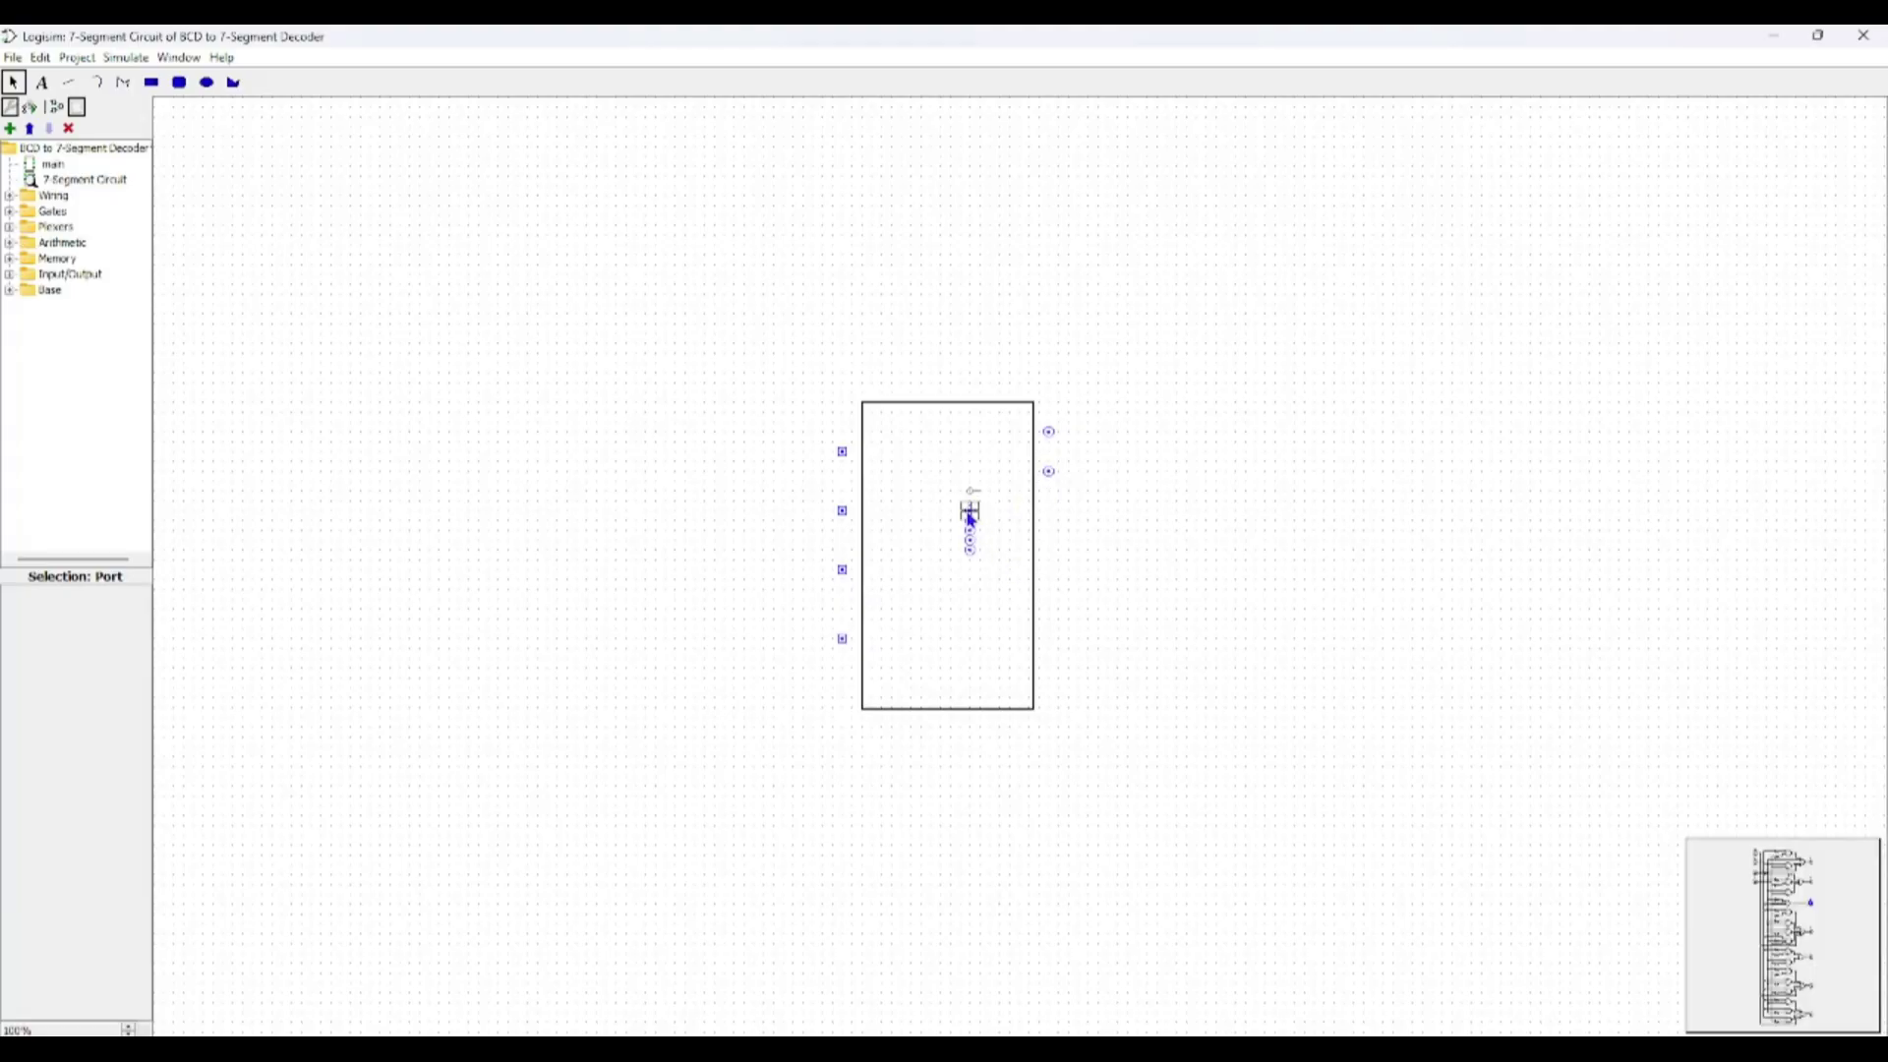
{"action": "left_click_drag", "start_coordinate": [969, 517], "coordinate": [1049, 515]}
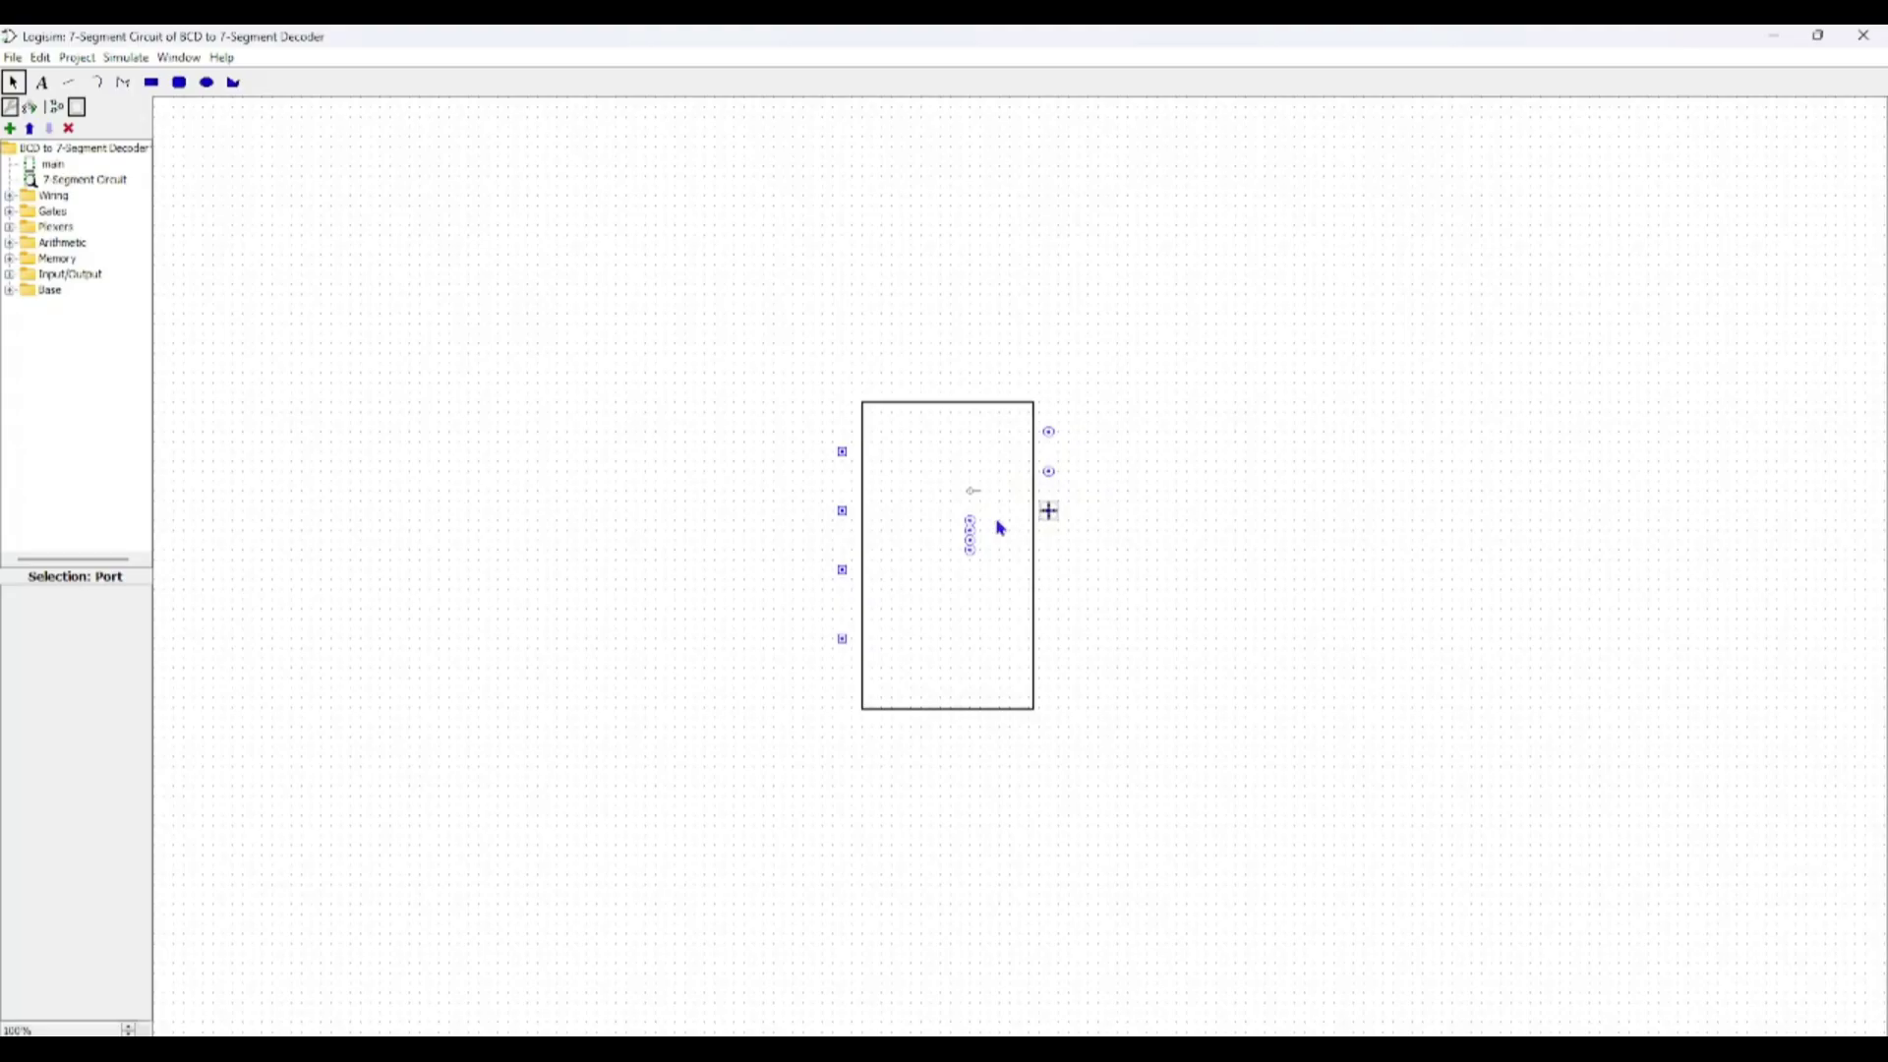
{"action": "left_click", "coordinate": [970, 522]}
{"action": "left_click_drag", "start_coordinate": [970, 522], "coordinate": [1049, 590]}
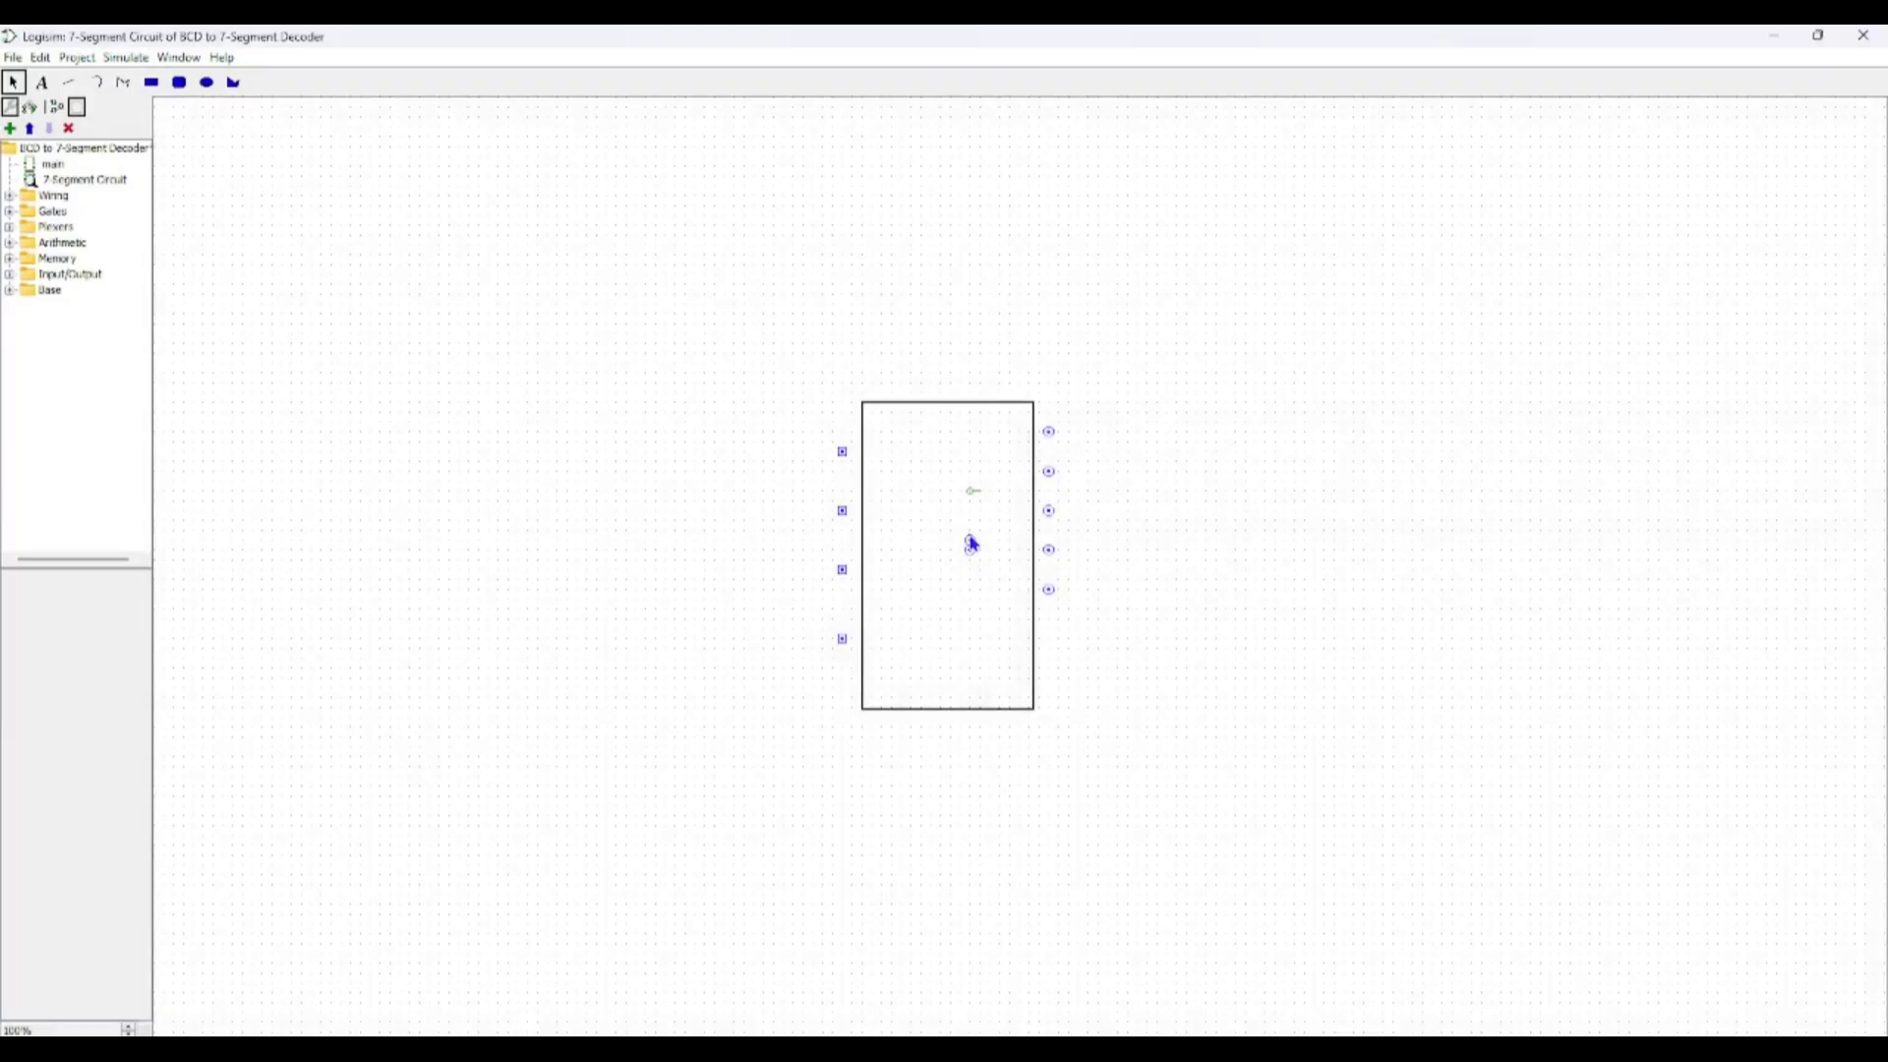
- Move the remaining three output ports to the right edge and align the bottom one
{"action": "left_click", "coordinate": [969, 540]}
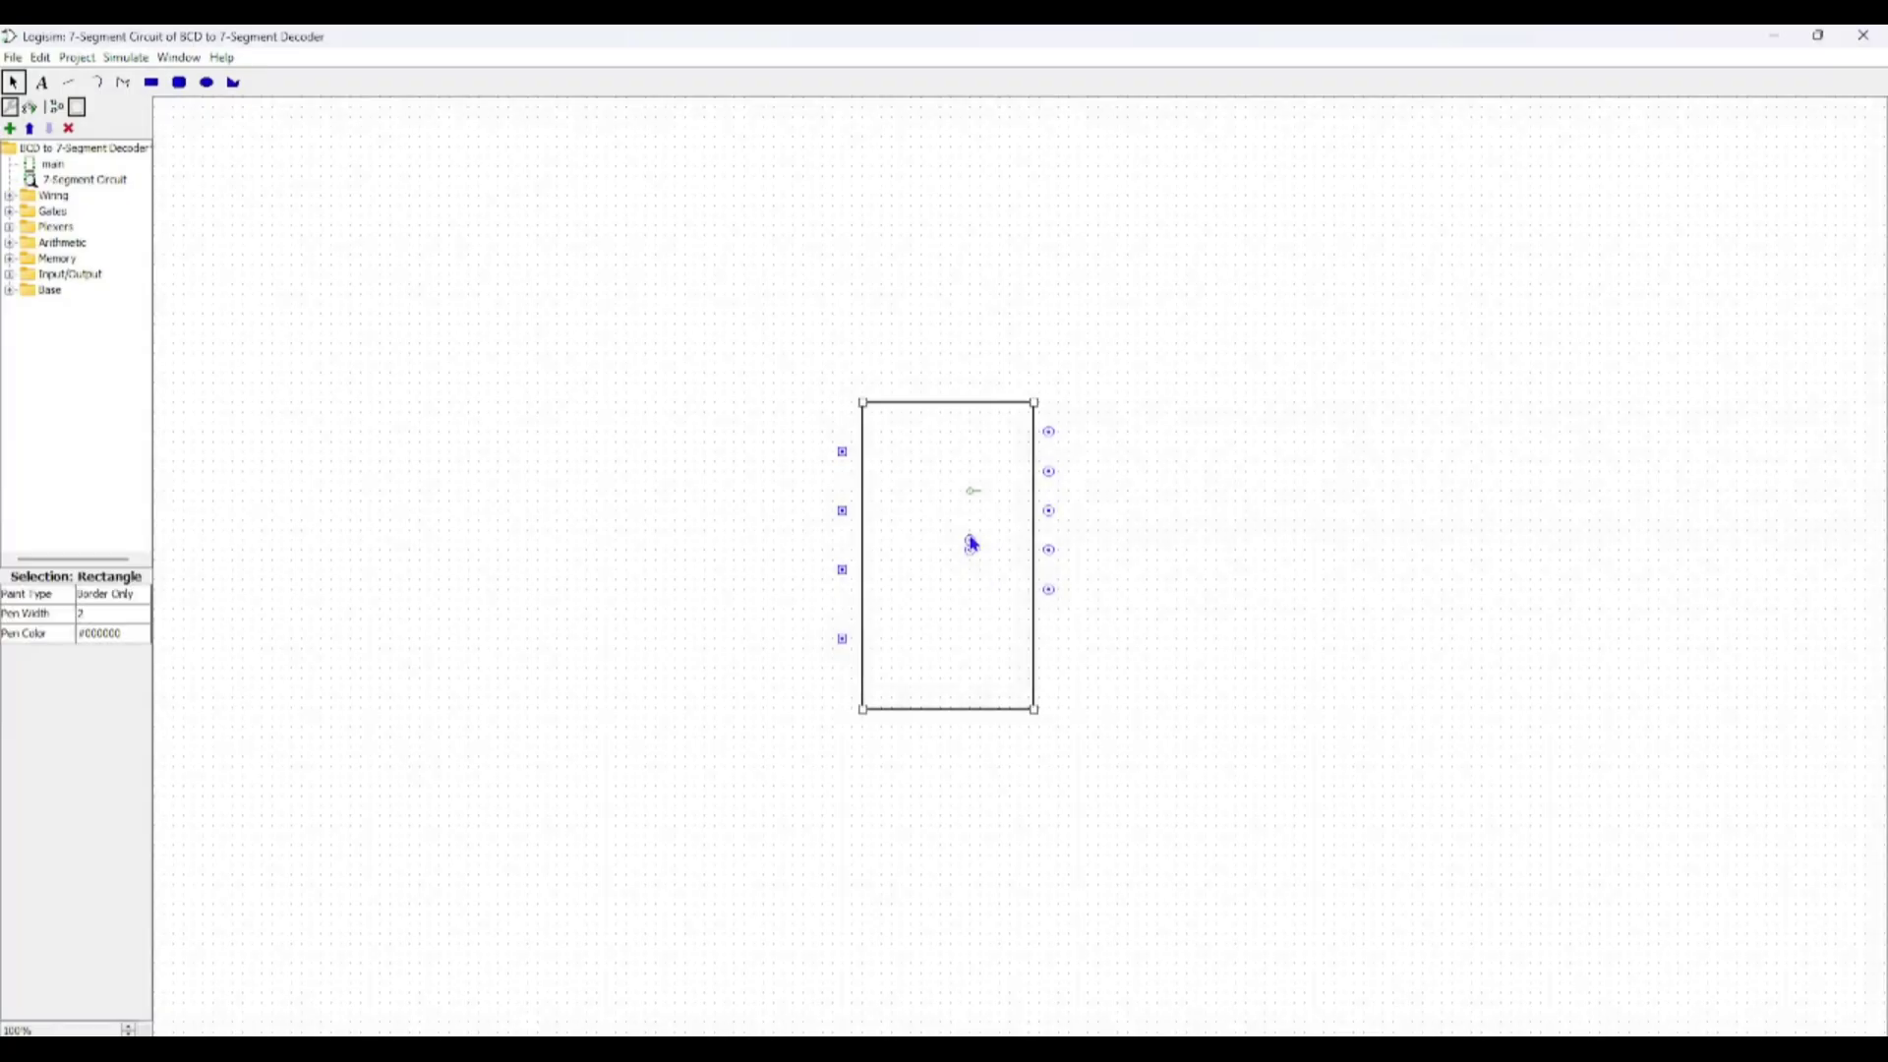
{"action": "left_click", "coordinate": [971, 543]}
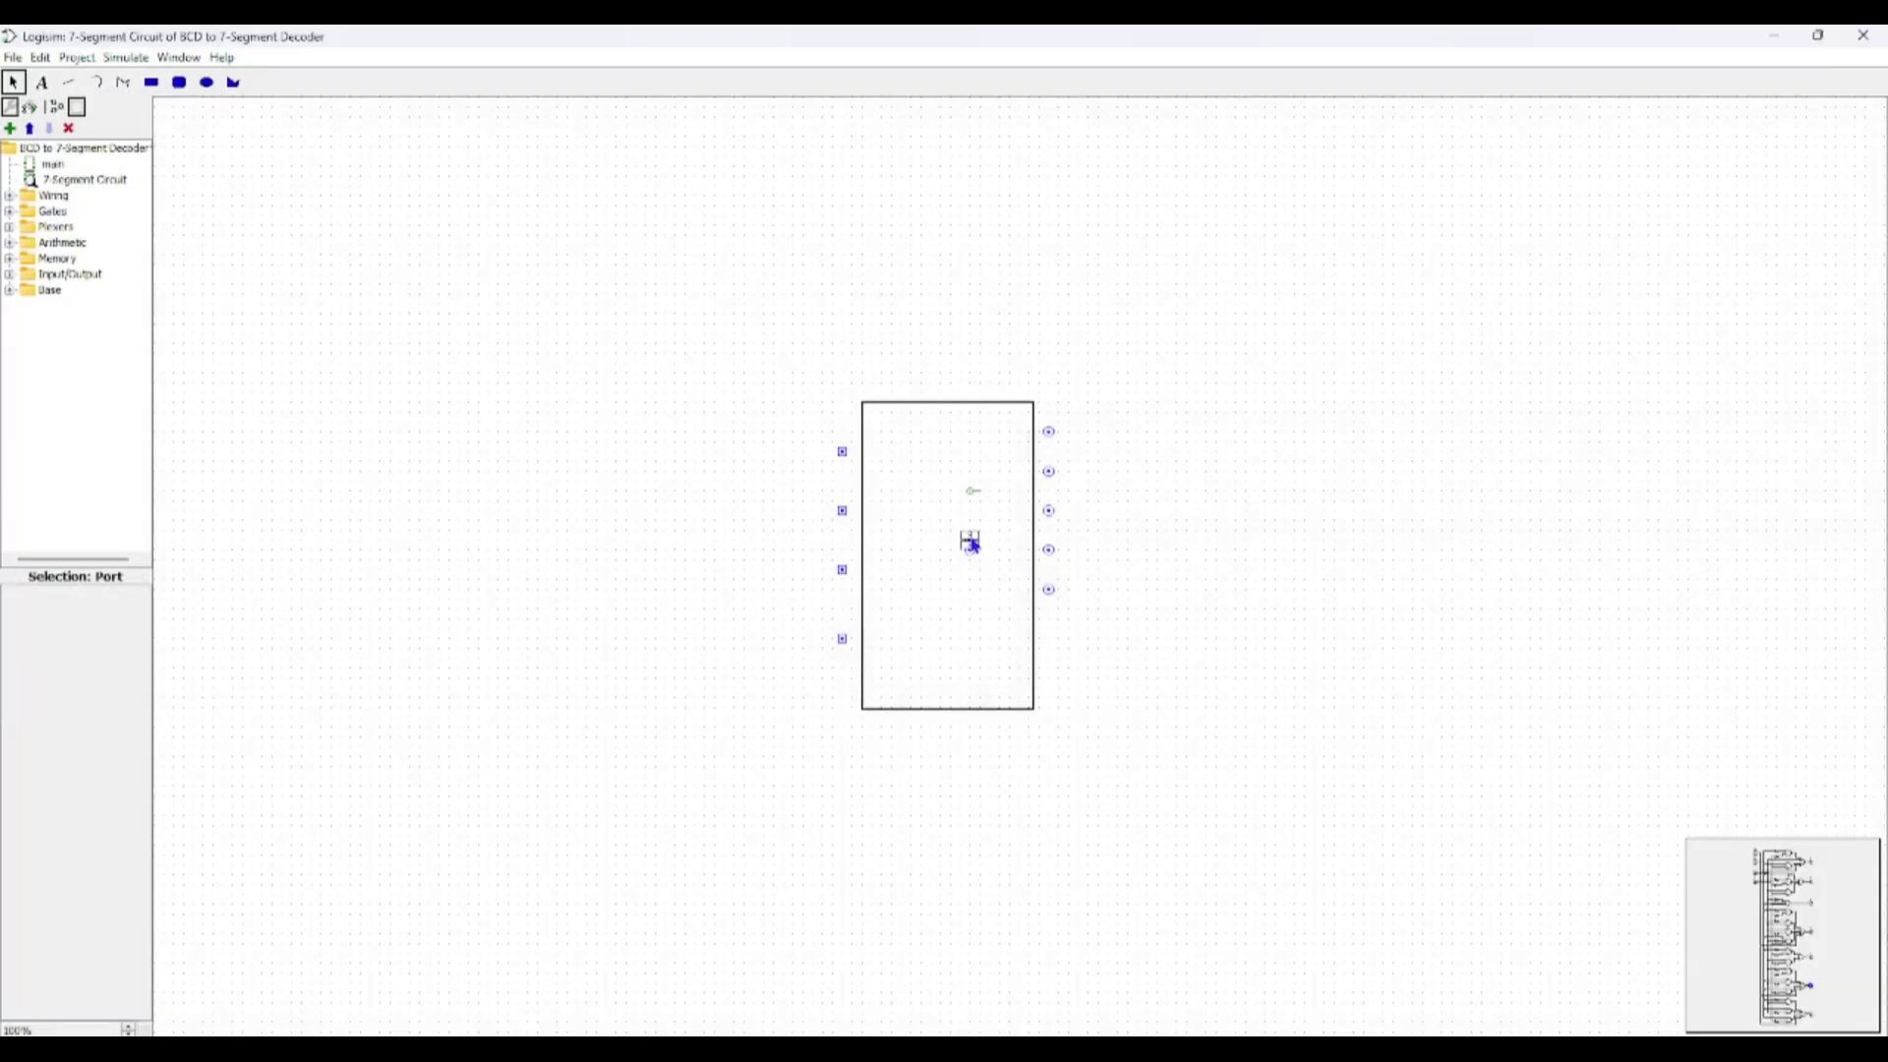
{"action": "left_click_drag", "start_coordinate": [971, 543], "coordinate": [1049, 632]}
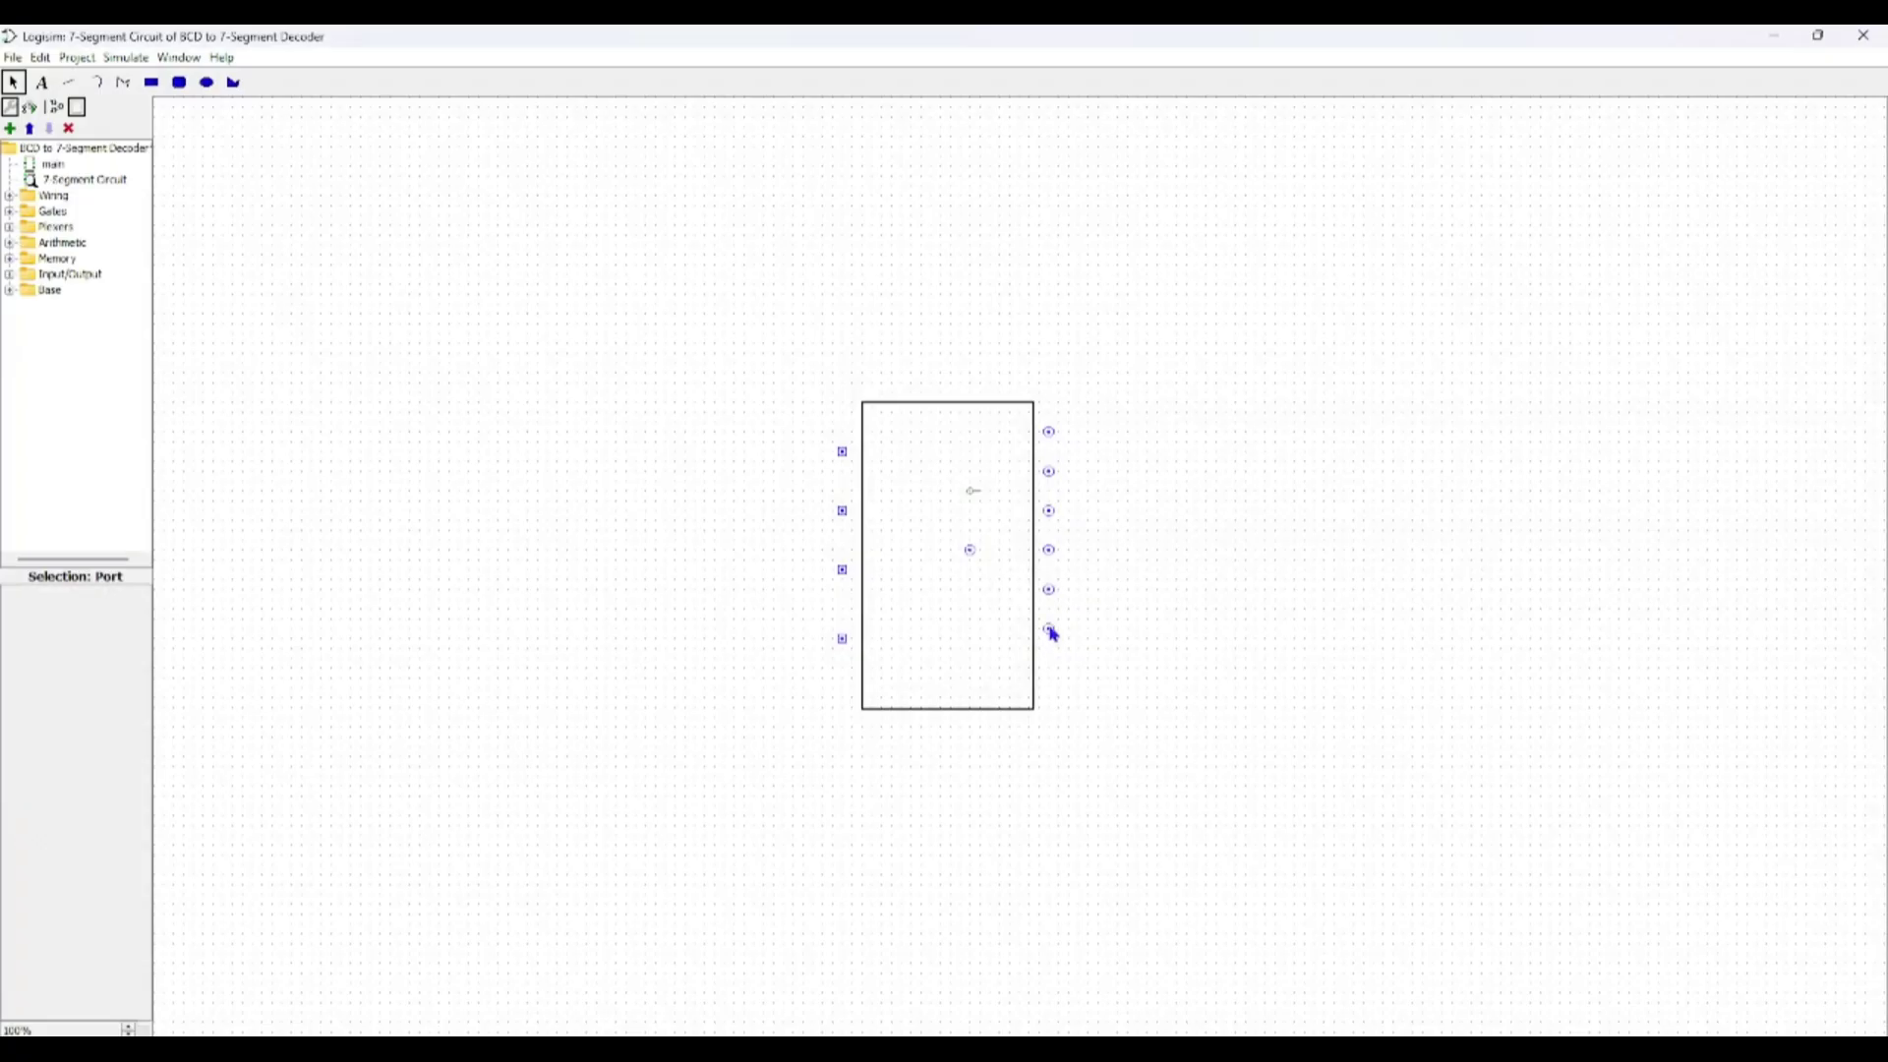
{"action": "left_click", "coordinate": [970, 553]}
{"action": "left_click_drag", "start_coordinate": [971, 557], "coordinate": [1054, 681]}
{"action": "left_click", "coordinate": [1072, 689]}
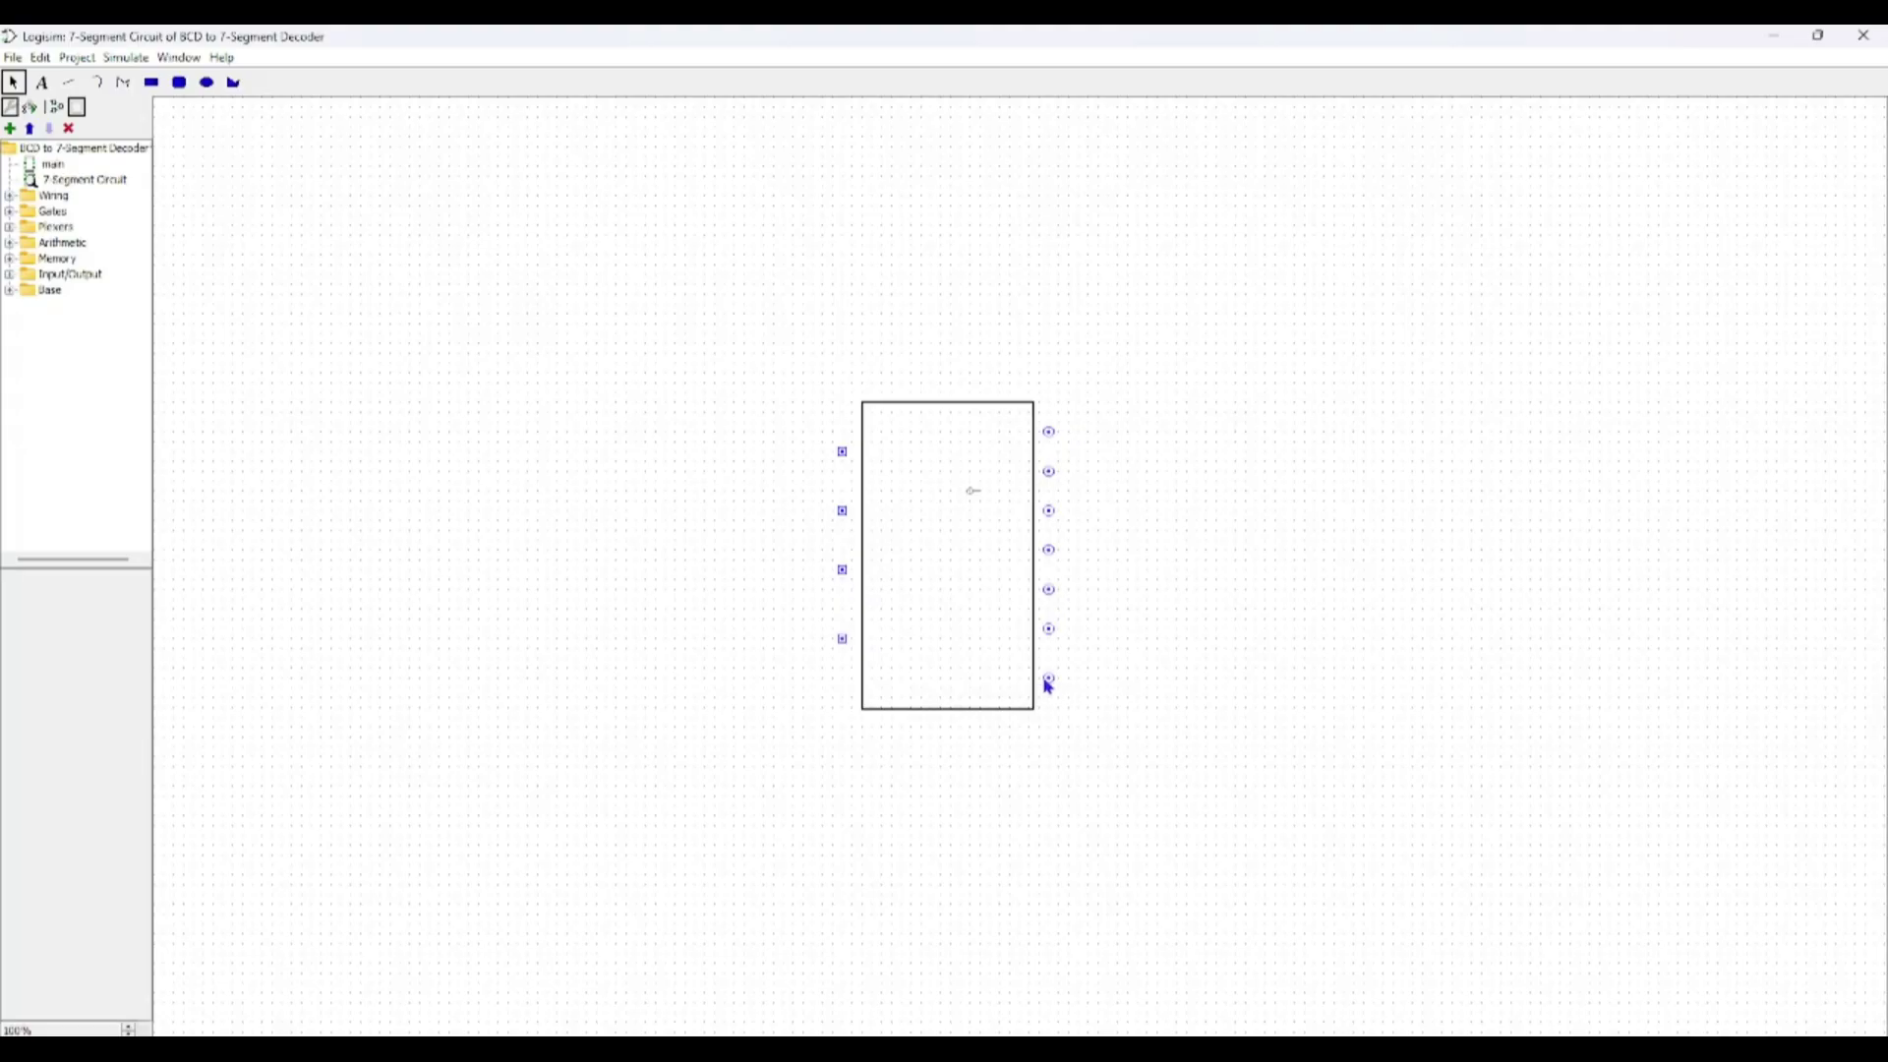
{"action": "left_click", "coordinate": [1051, 685]}
{"action": "left_click_drag", "start_coordinate": [1050, 675], "coordinate": [1051, 679]}
{"action": "left_click", "coordinate": [1093, 685]}
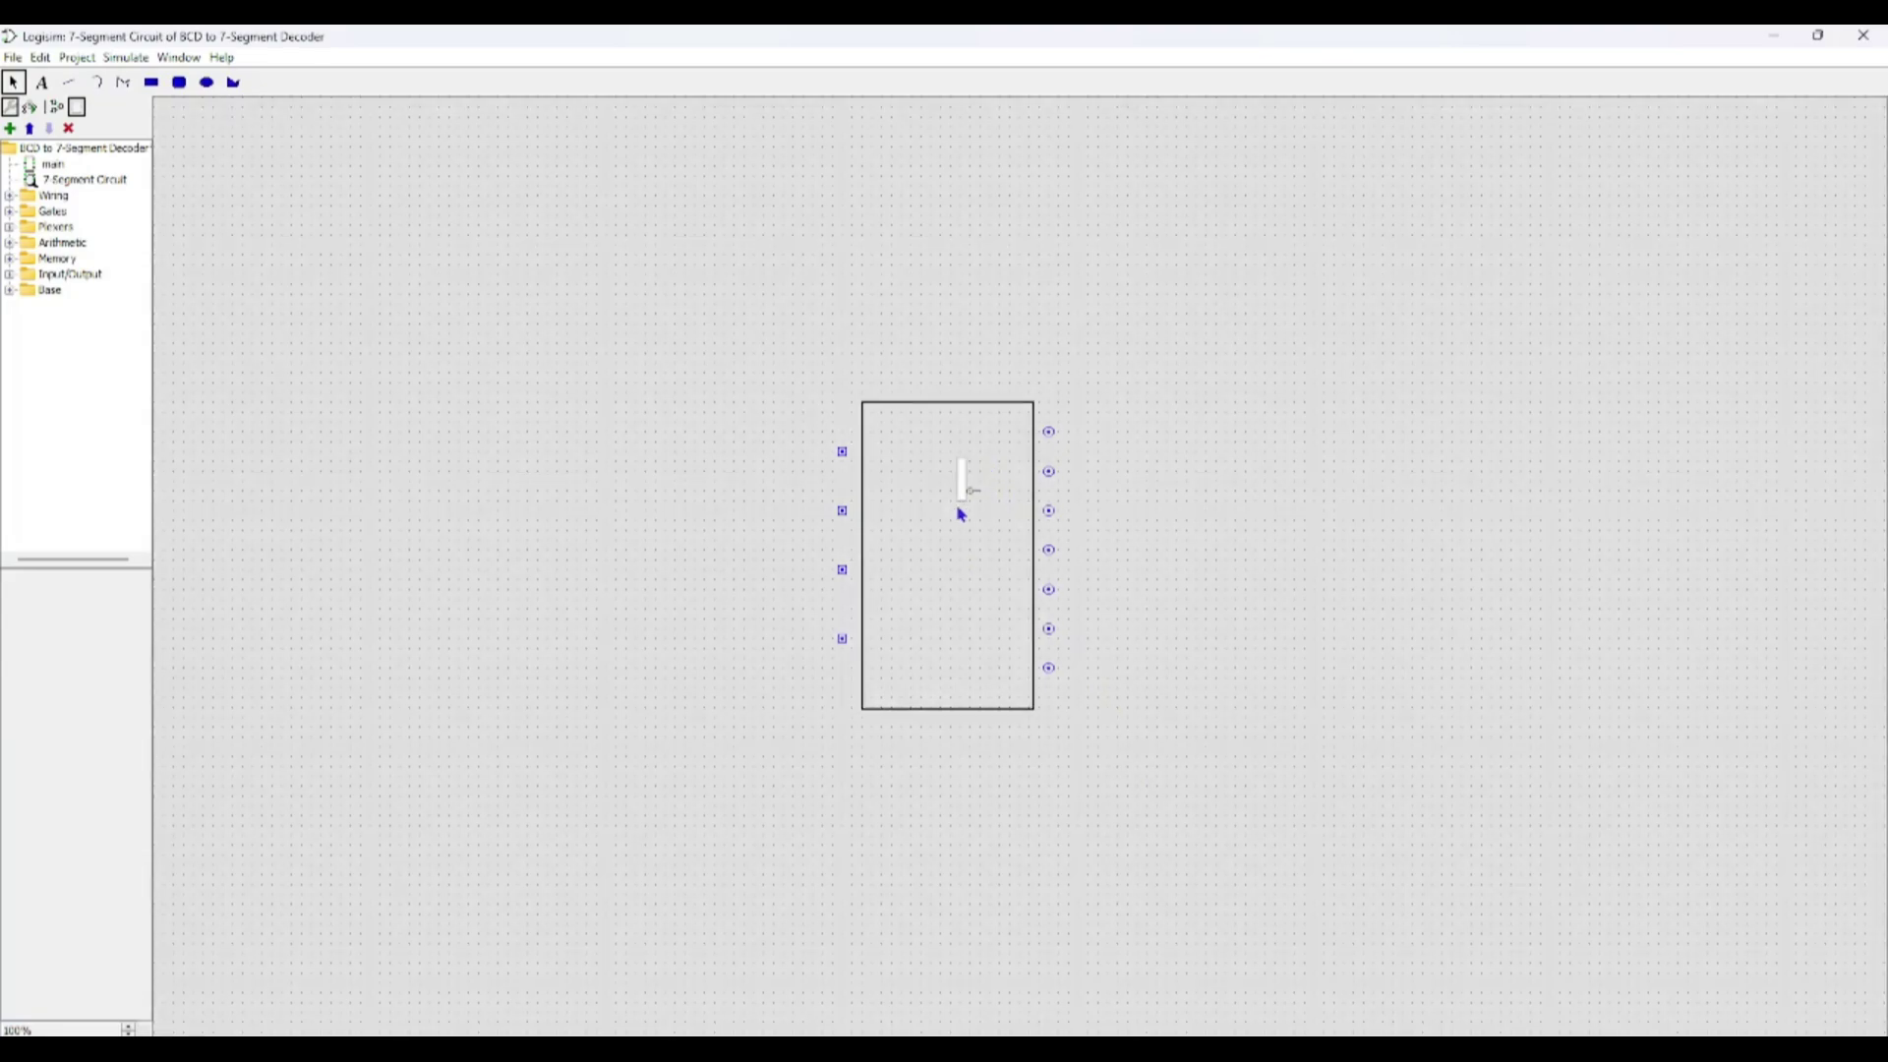
- Raise the anchor near the box top and paste in a blue panel labelled '7-Segment'
{"action": "left_click", "coordinate": [974, 494]}
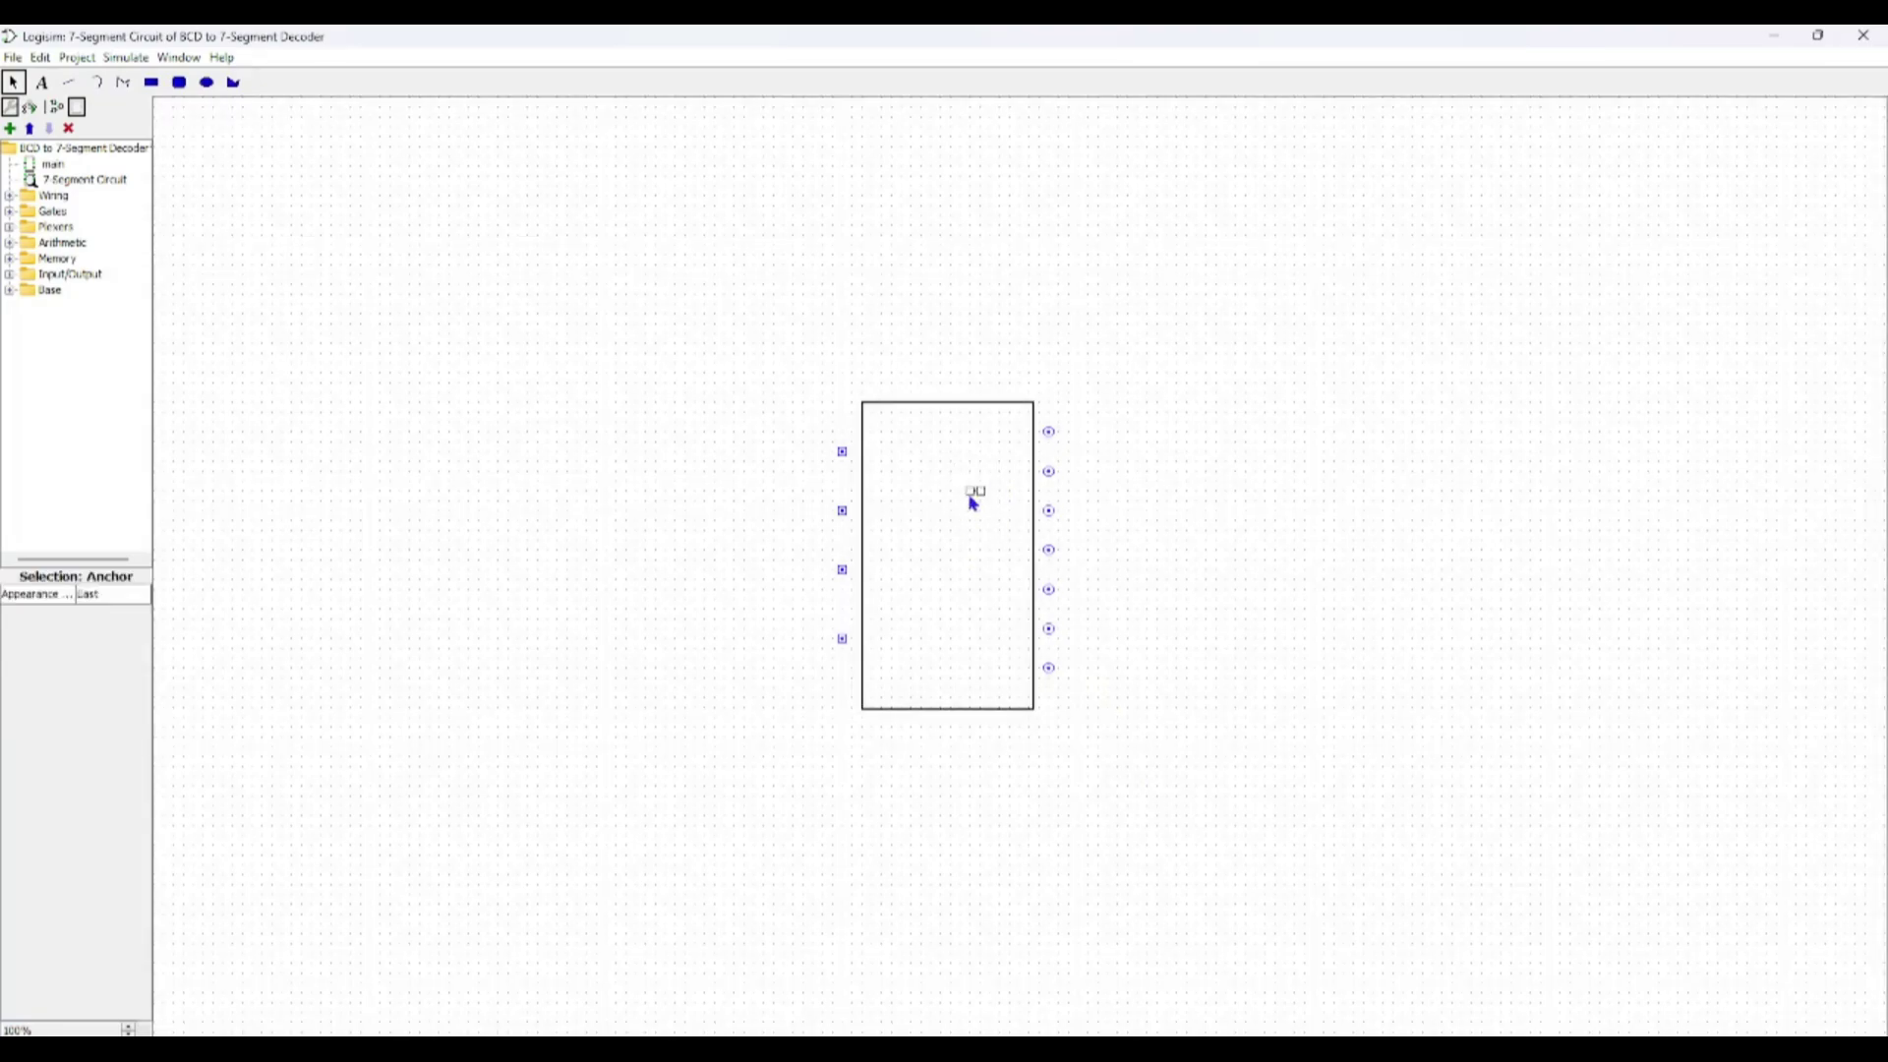
{"action": "left_click_drag", "start_coordinate": [974, 504], "coordinate": [980, 439]}
{"action": "key", "text": "ctrl+v"}
{"action": "left_click", "coordinate": [1573, 422]}
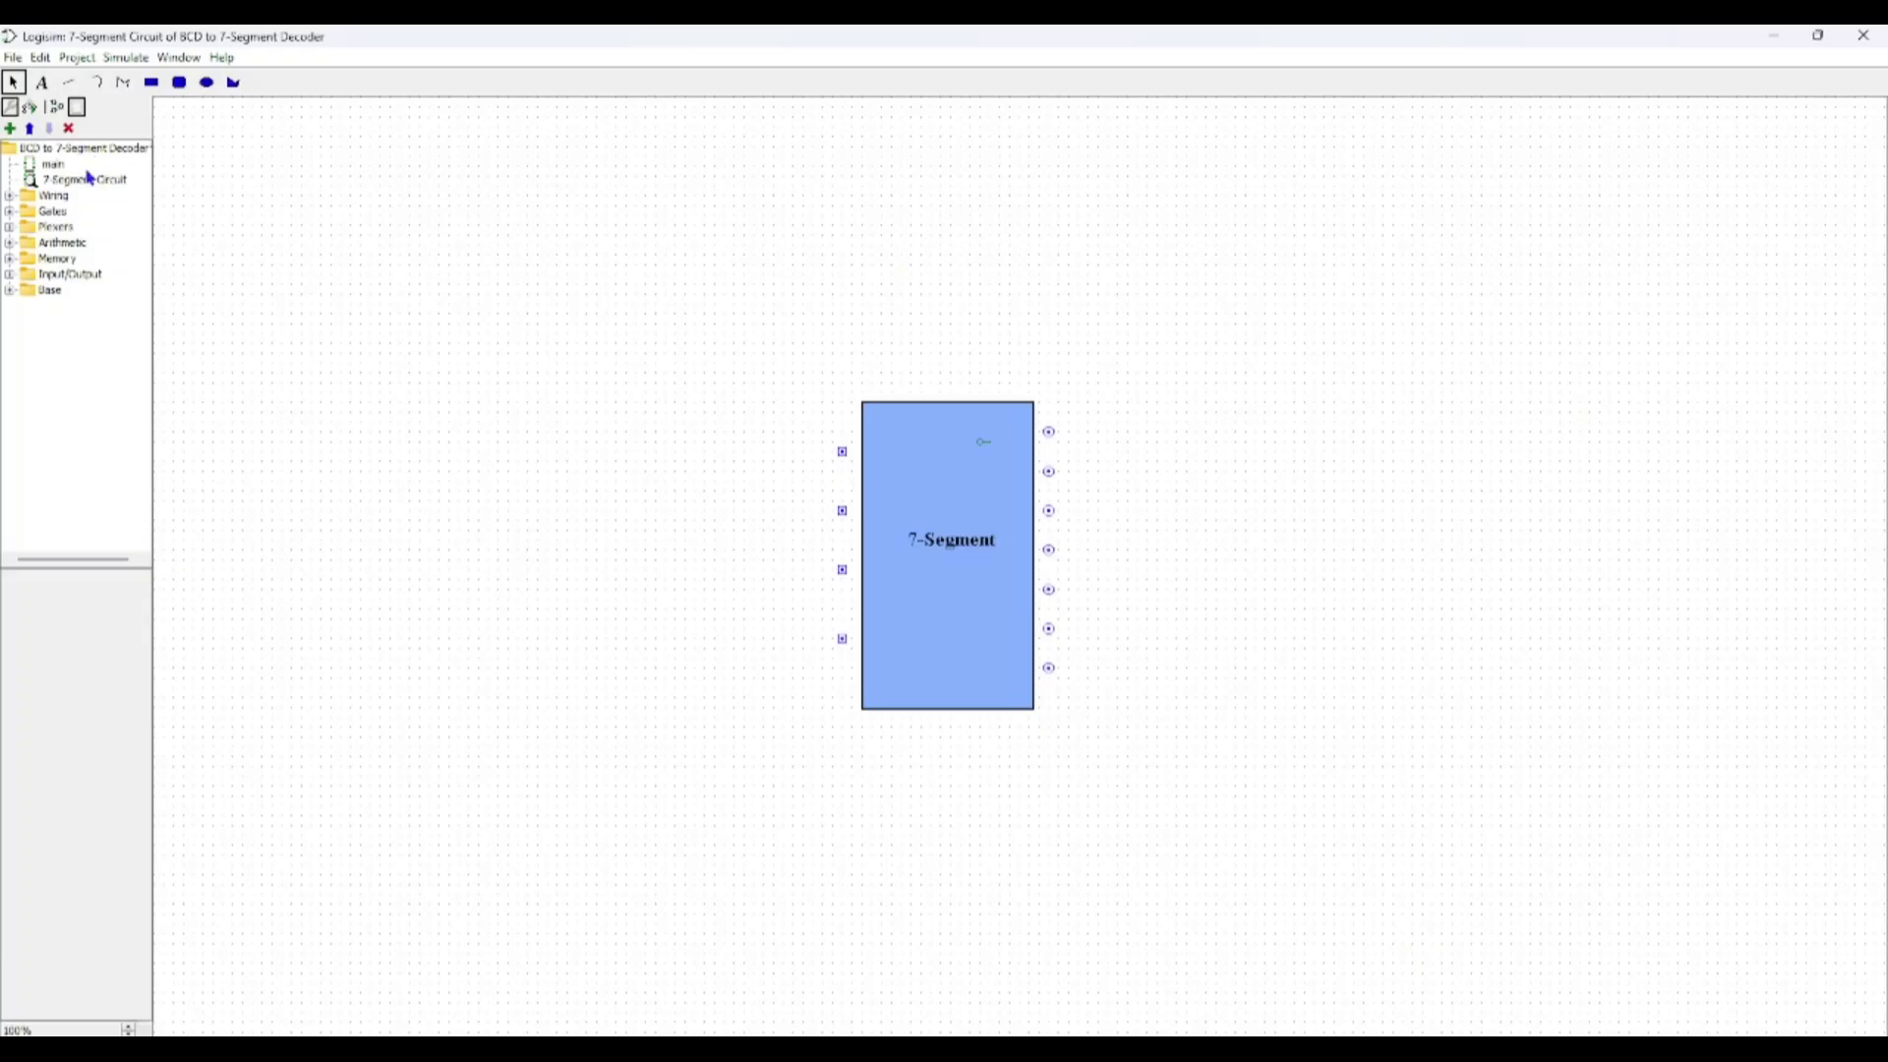
- Place the 7-Segment subcircuit block in the main circuit
{"action": "double_click", "coordinate": [54, 168]}
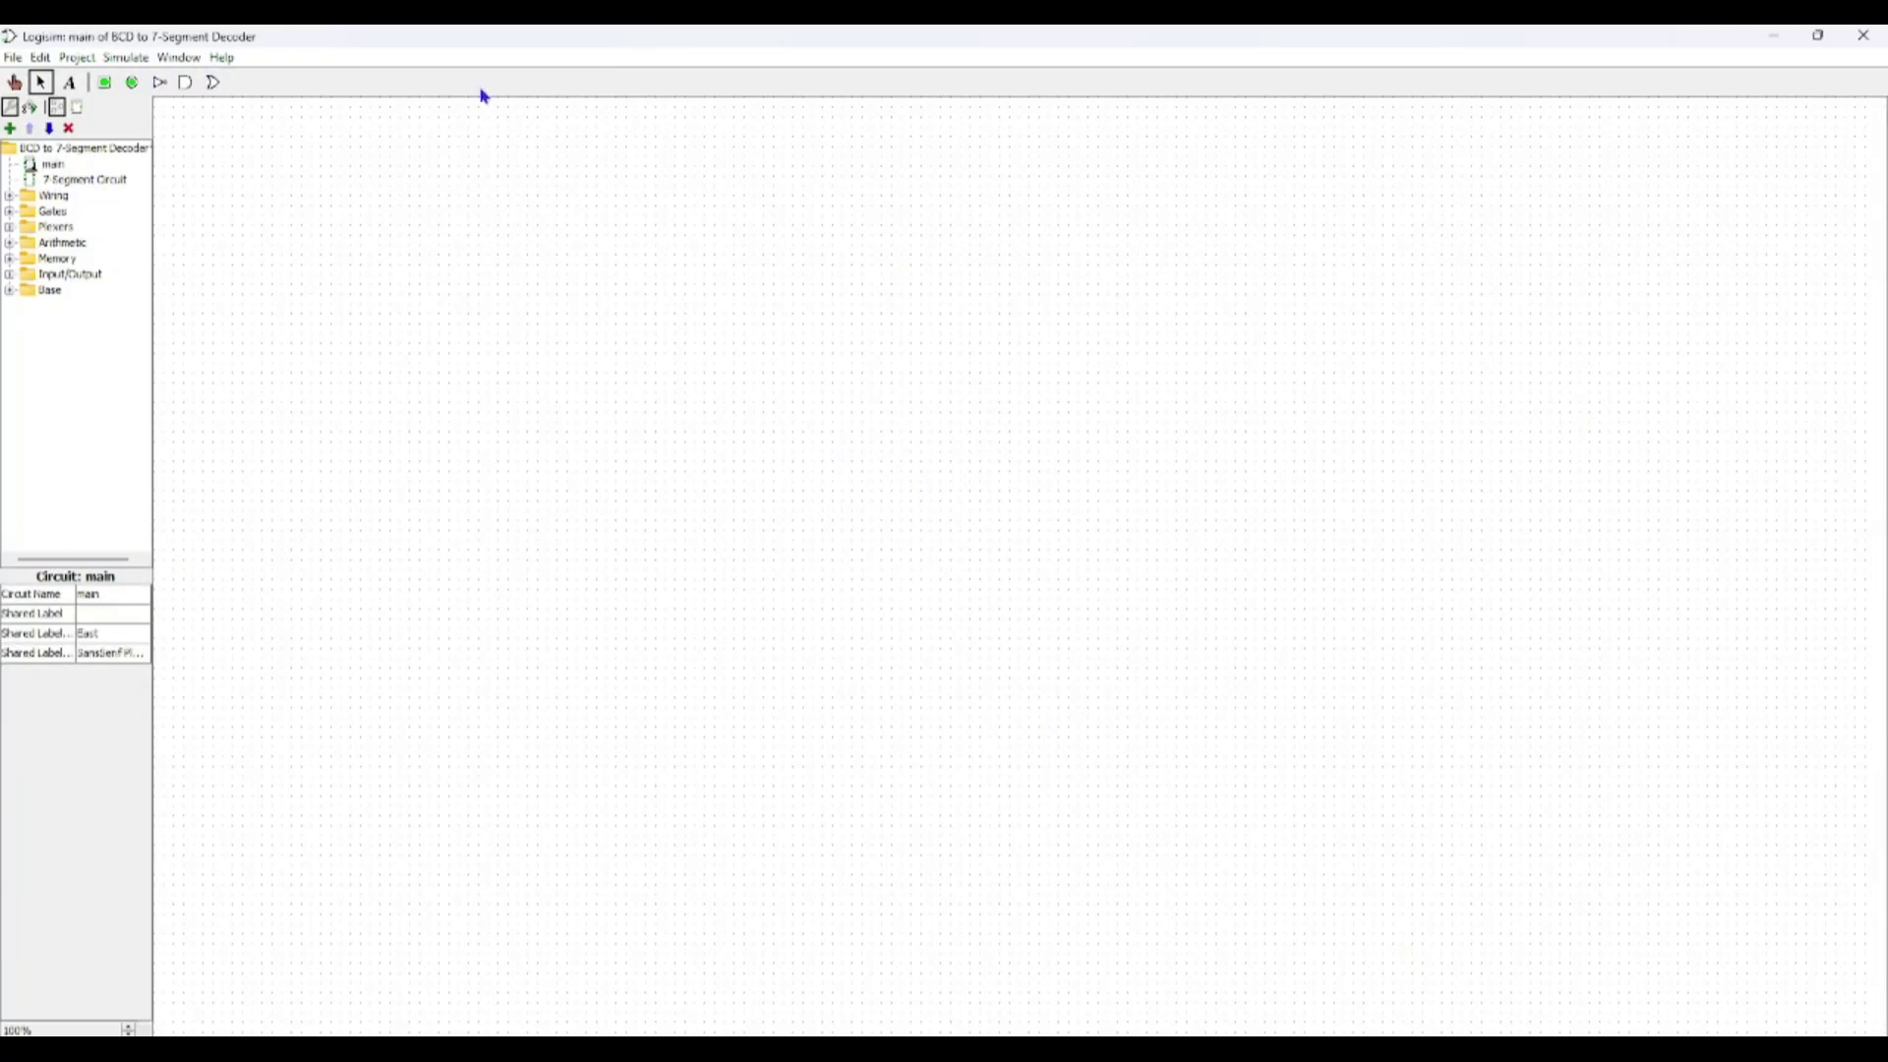
{"action": "left_click", "coordinate": [117, 185]}
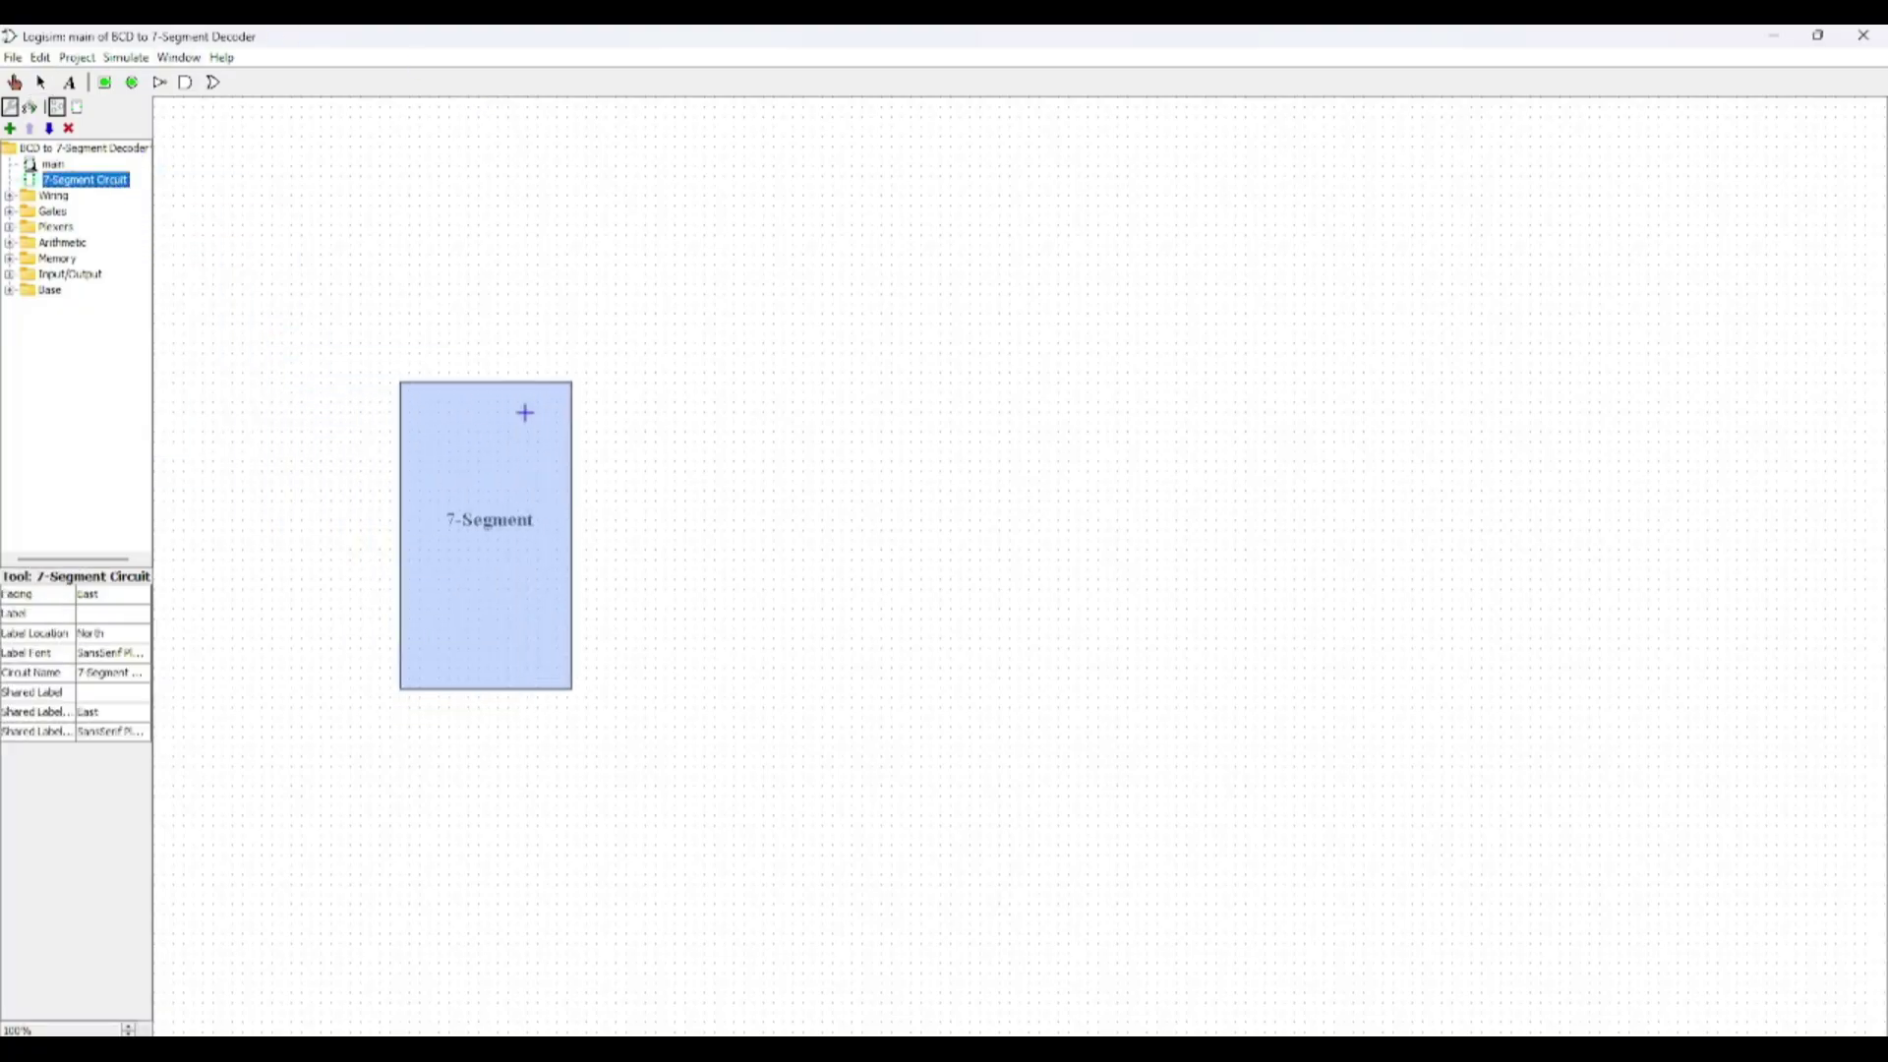
{"action": "left_click", "coordinate": [536, 414]}
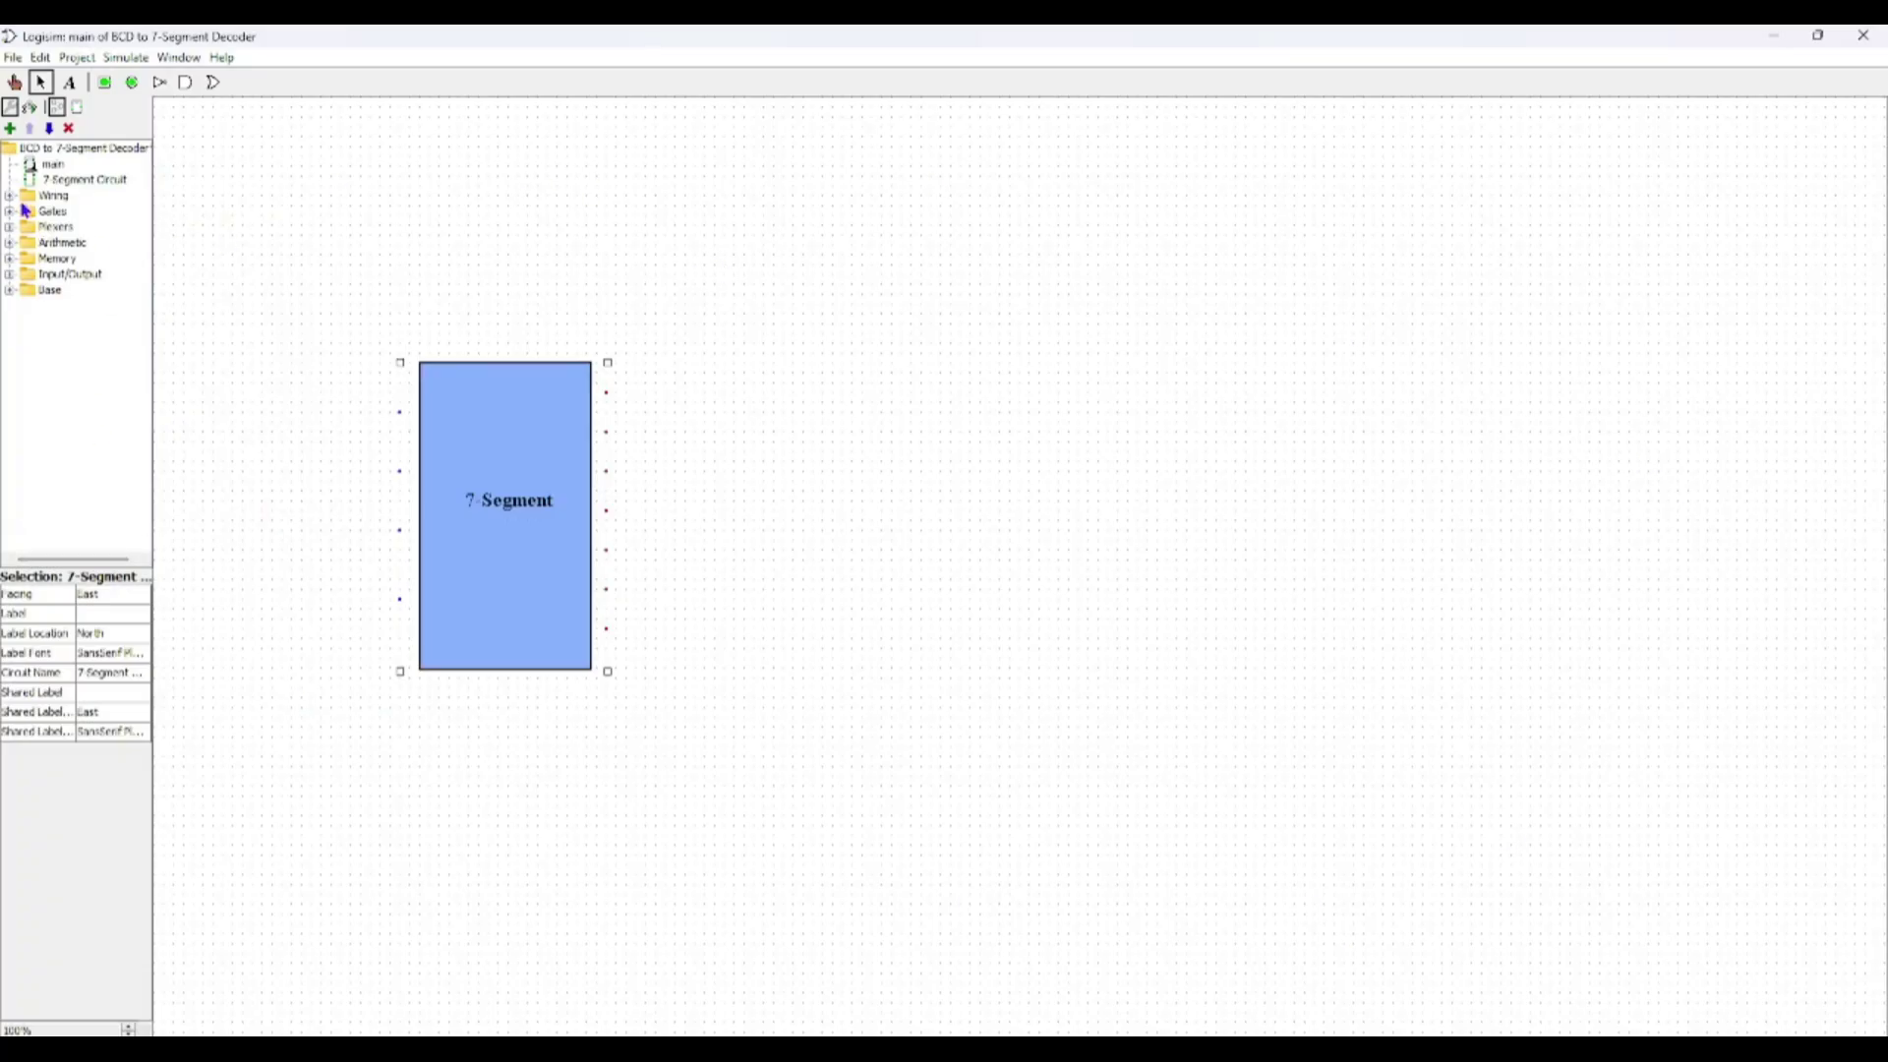
- Add an input pin wired to the block's top input
{"action": "left_click", "coordinate": [104, 84]}
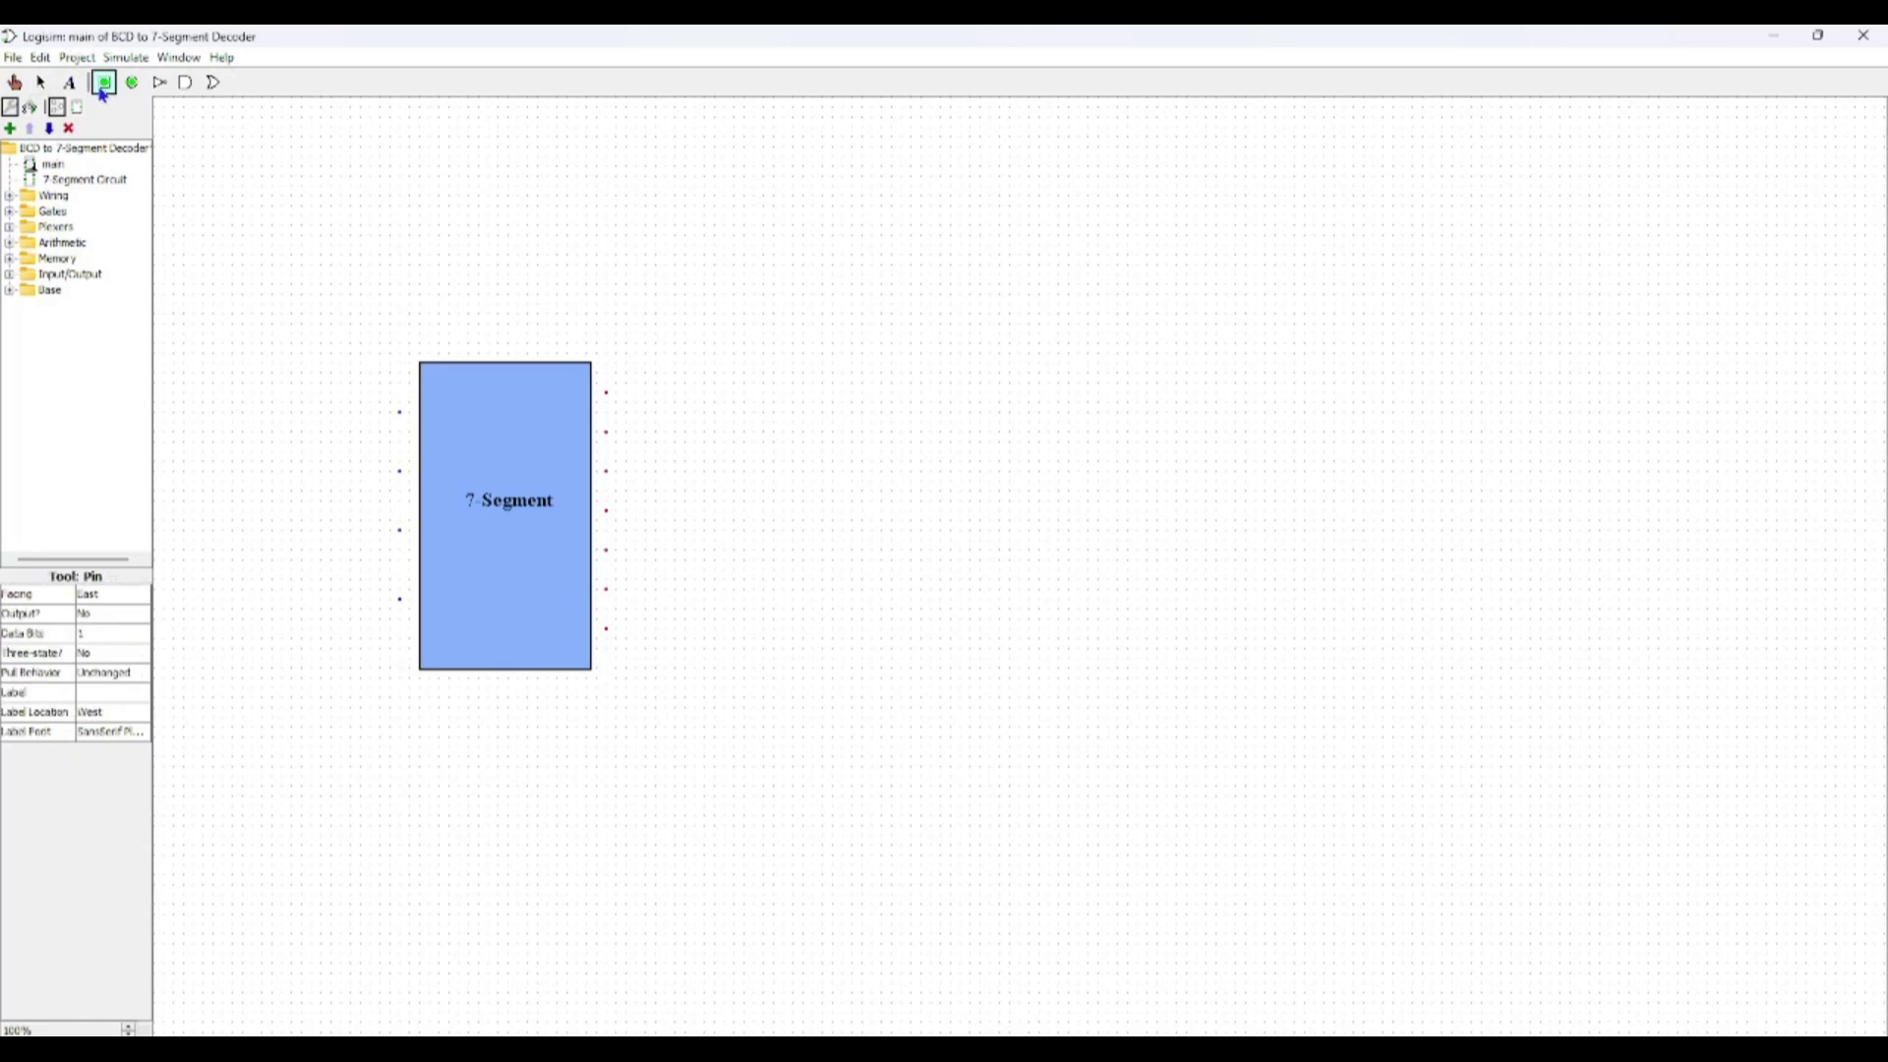
{"action": "left_click", "coordinate": [246, 404]}
{"action": "left_click_drag", "start_coordinate": [258, 403], "coordinate": [399, 415]}
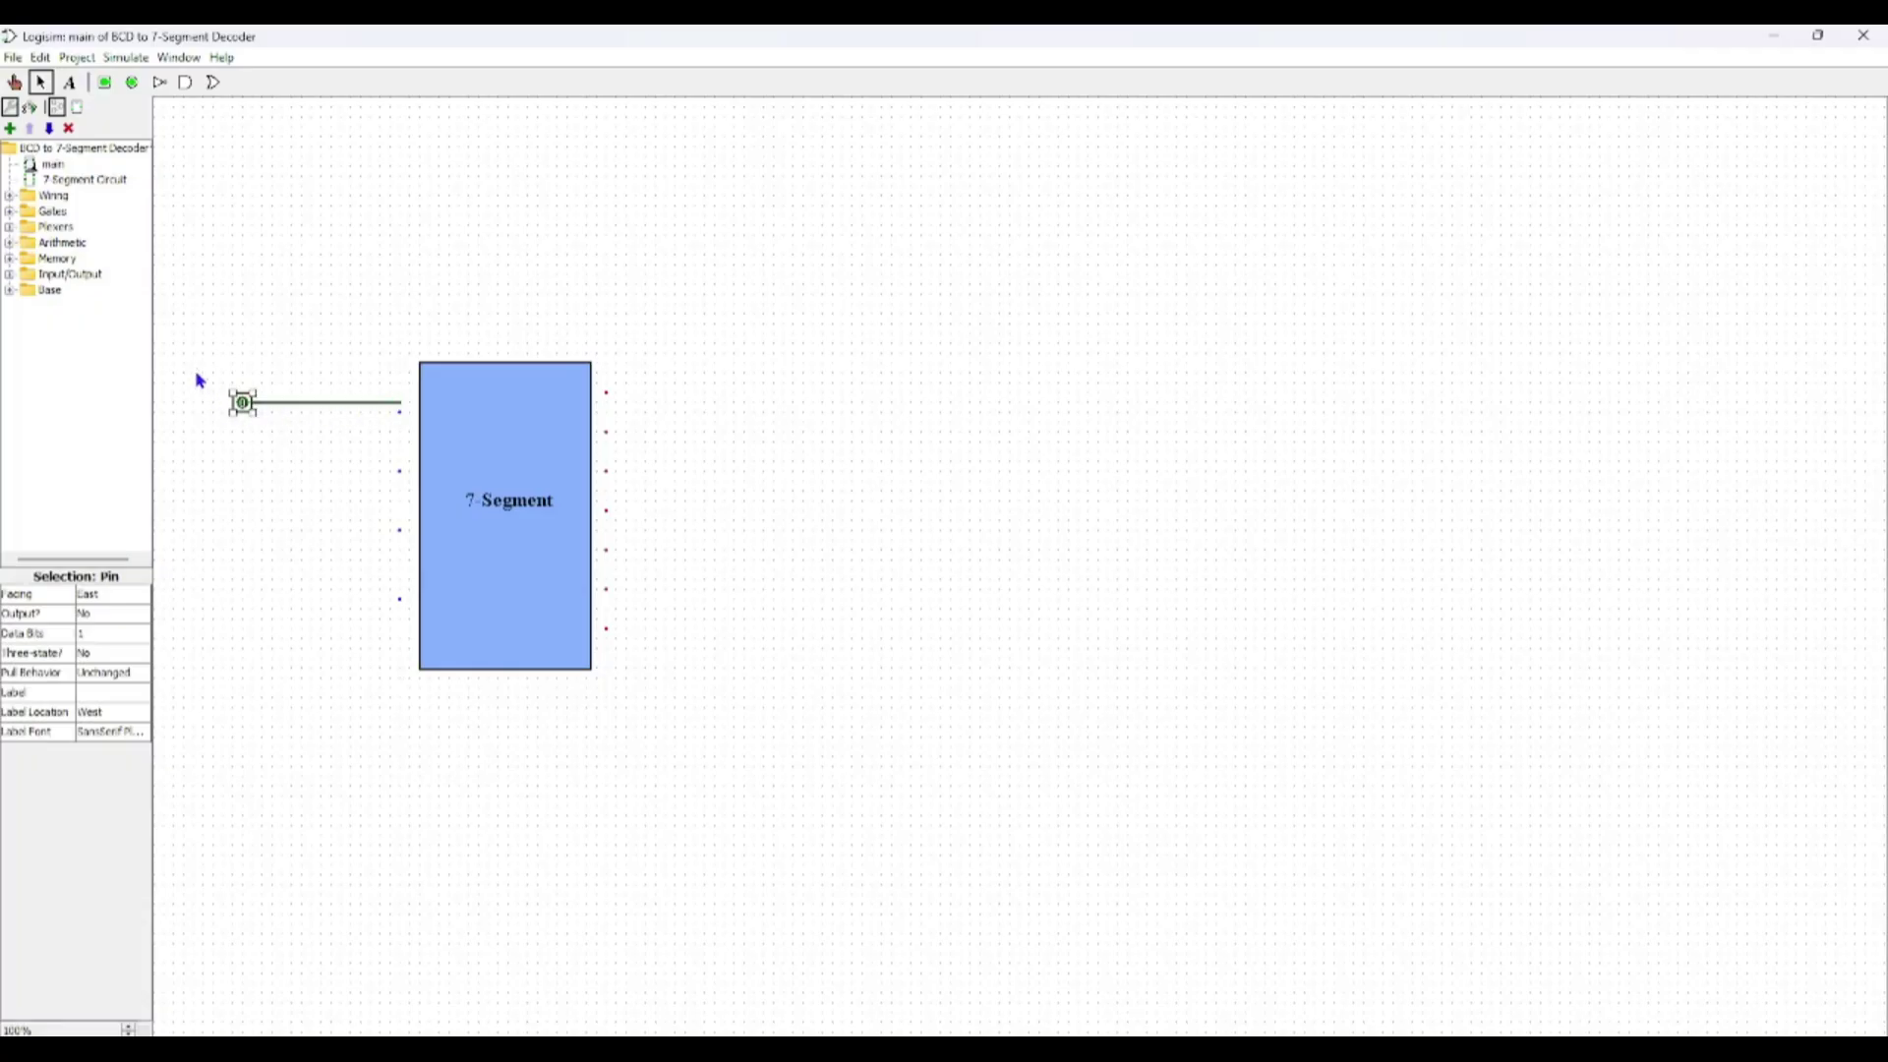
{"action": "left_click", "coordinate": [197, 370]}
{"action": "left_click_drag", "start_coordinate": [197, 367], "coordinate": [413, 433]}
{"action": "left_click_drag", "start_coordinate": [241, 400], "coordinate": [244, 417]}
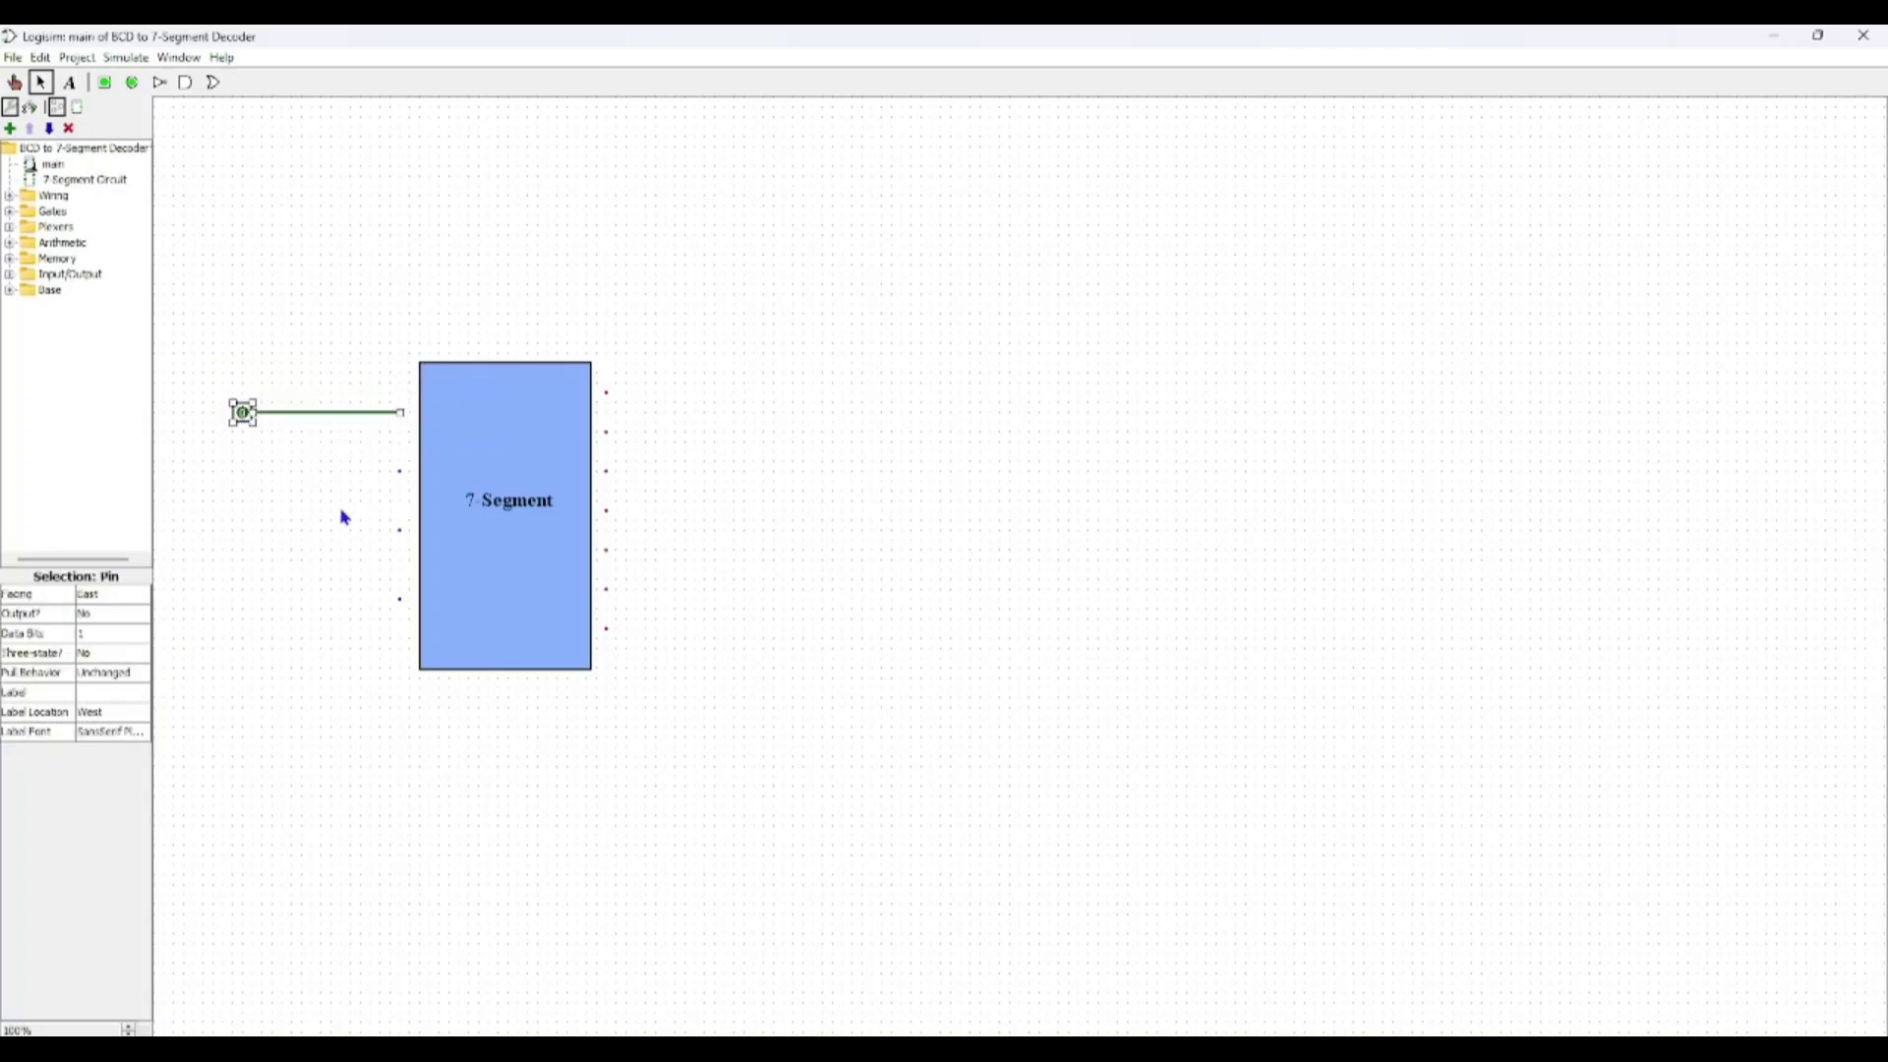
- Duplicate the pin three times, aligning the copies with the block's remaining three inputs
{"action": "key", "text": "ctrl+d"}
{"action": "left_click_drag", "start_coordinate": [252, 423], "coordinate": [241, 471]}
{"action": "left_click_drag", "start_coordinate": [164, 336], "coordinate": [421, 602]}
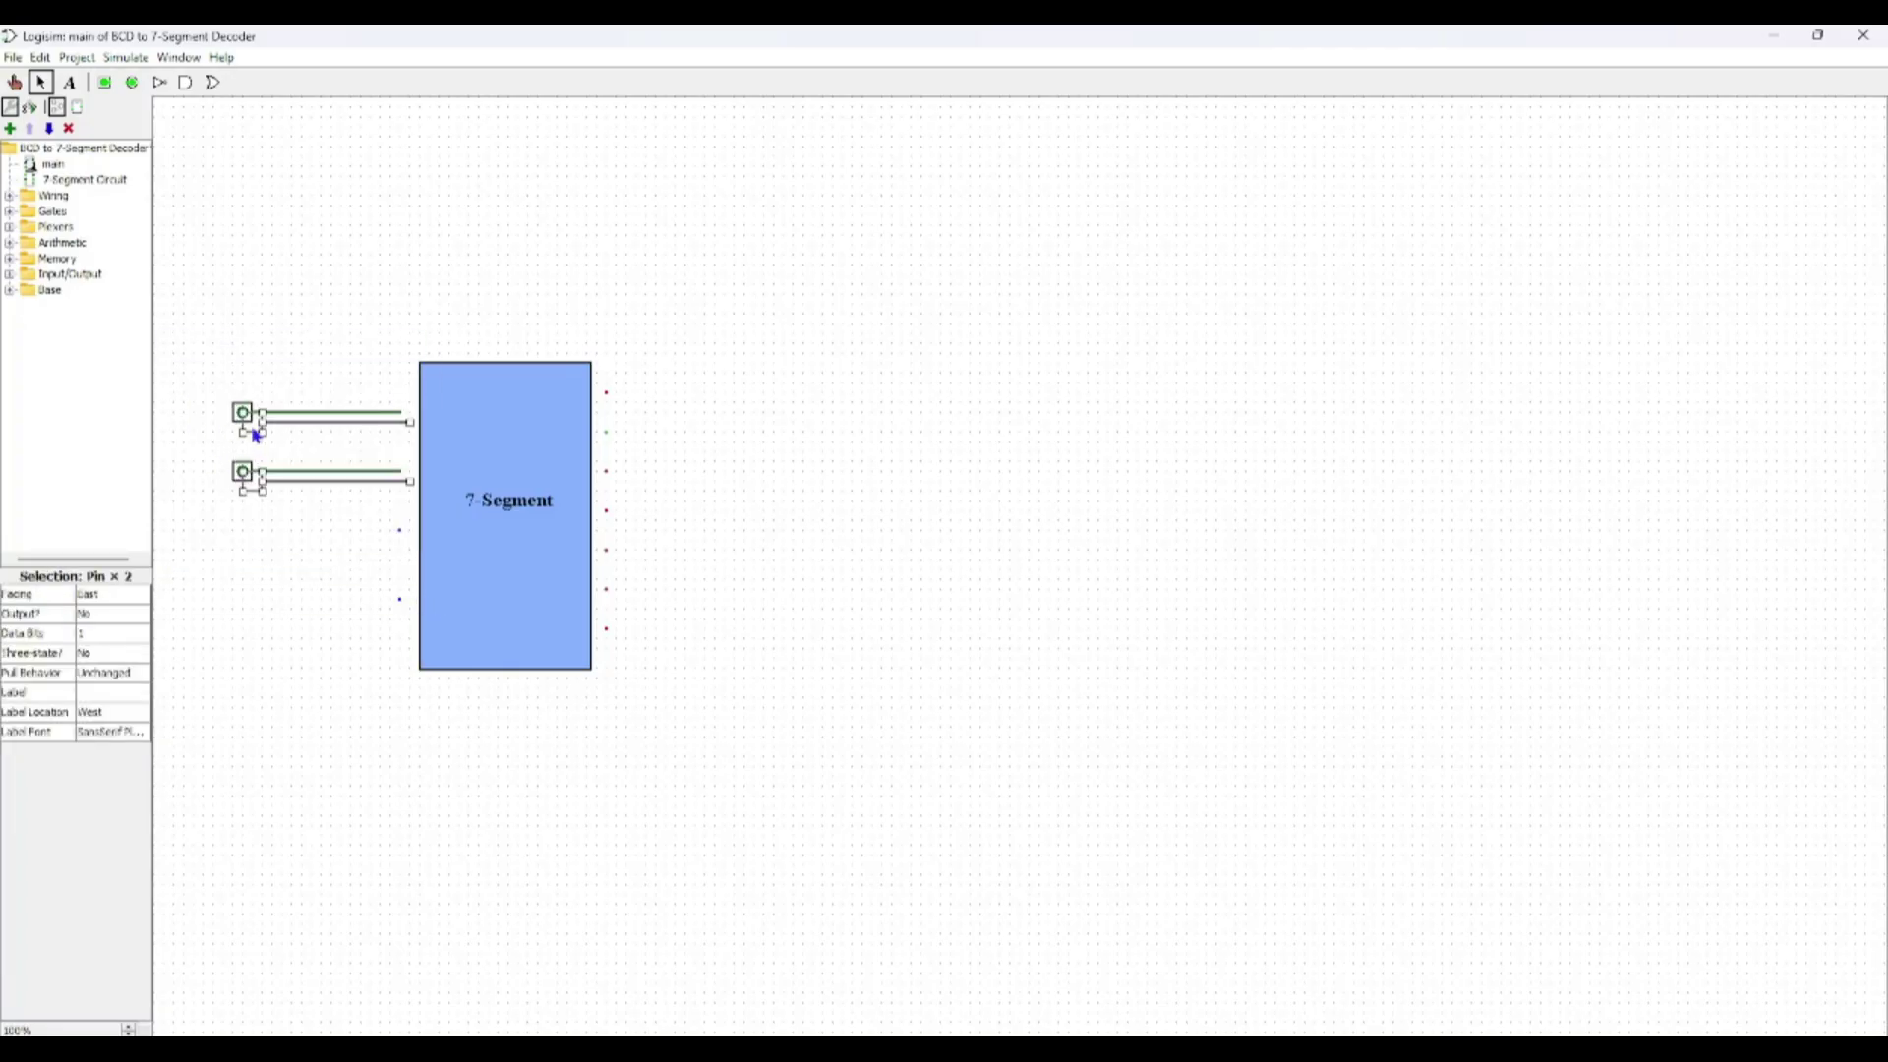
{"action": "key", "text": "ctrl+d"}
{"action": "left_click_drag", "start_coordinate": [252, 430], "coordinate": [426, 627]}
{"action": "left_click", "coordinate": [245, 610]}
{"action": "left_click_drag", "start_coordinate": [243, 593], "coordinate": [243, 603]}
{"action": "left_click", "coordinate": [305, 670]}
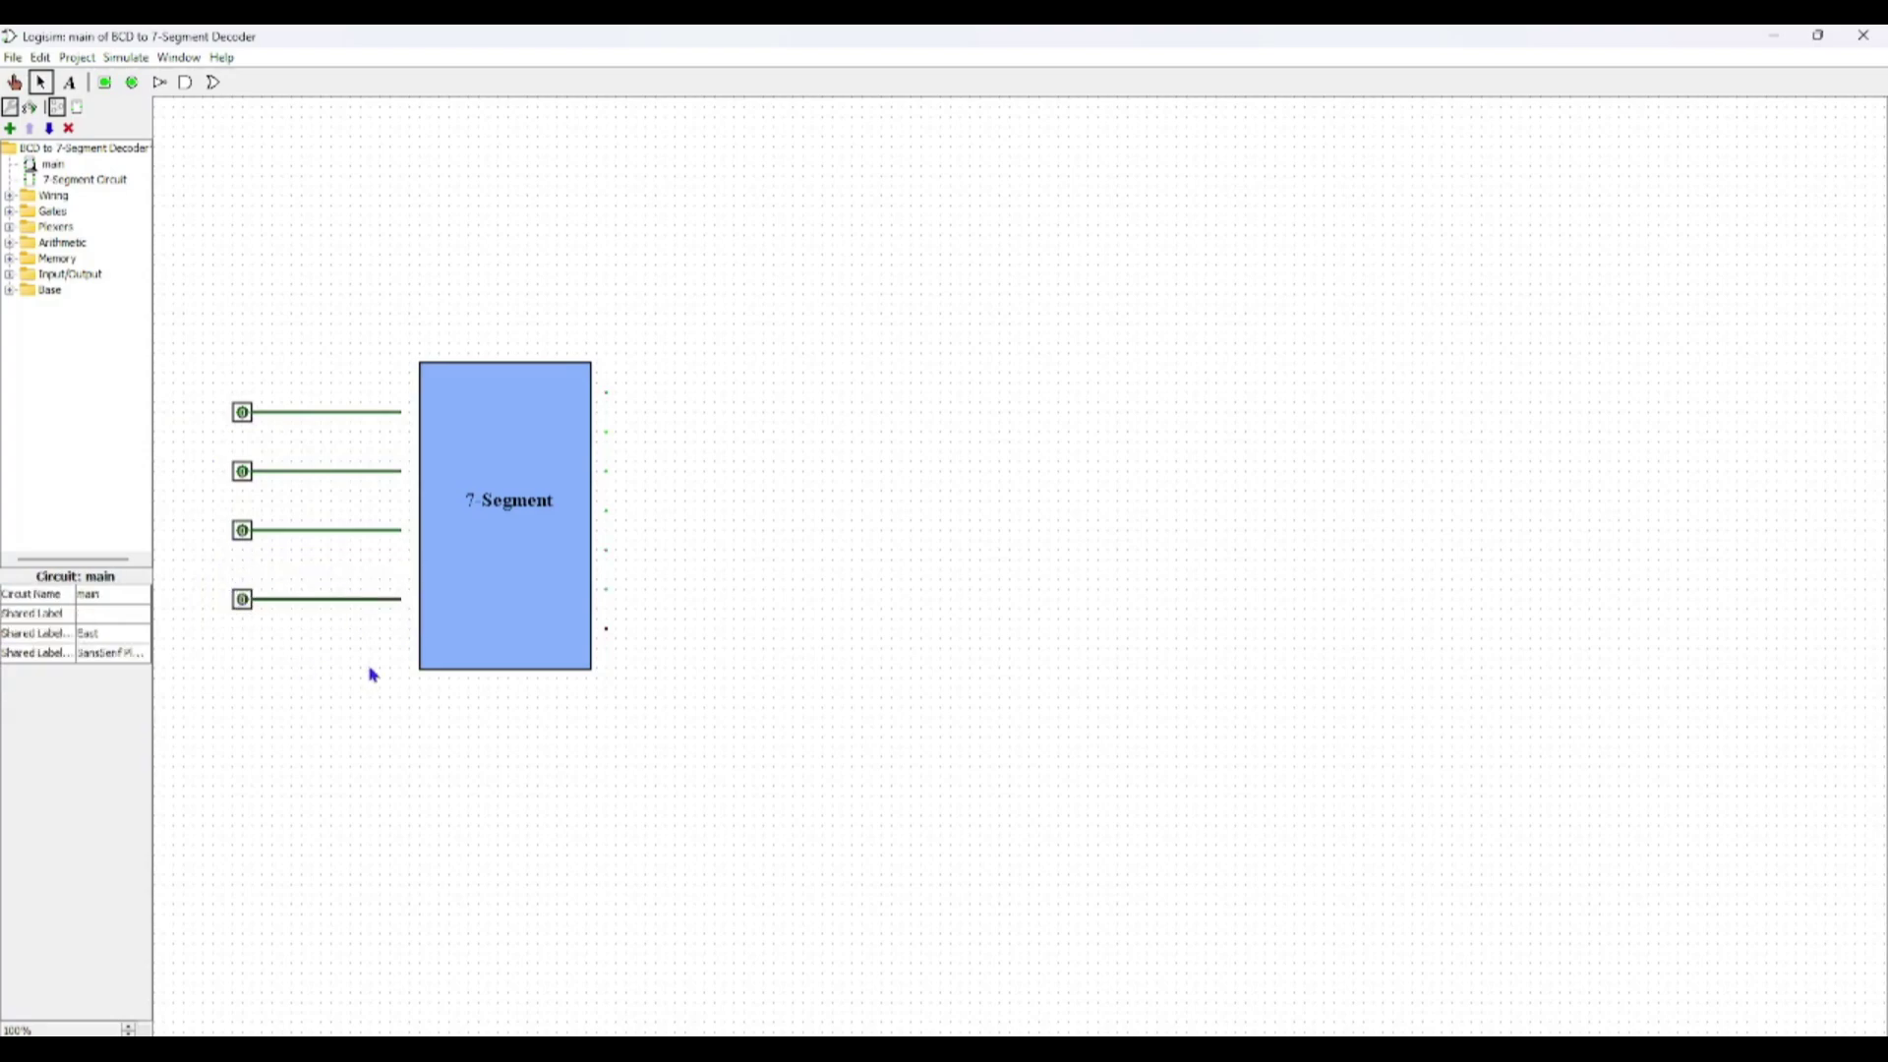
- Place a 7-Segment Display from Input/Output to the right of the 7 Segment block
{"action": "double_click", "coordinate": [69, 283]}
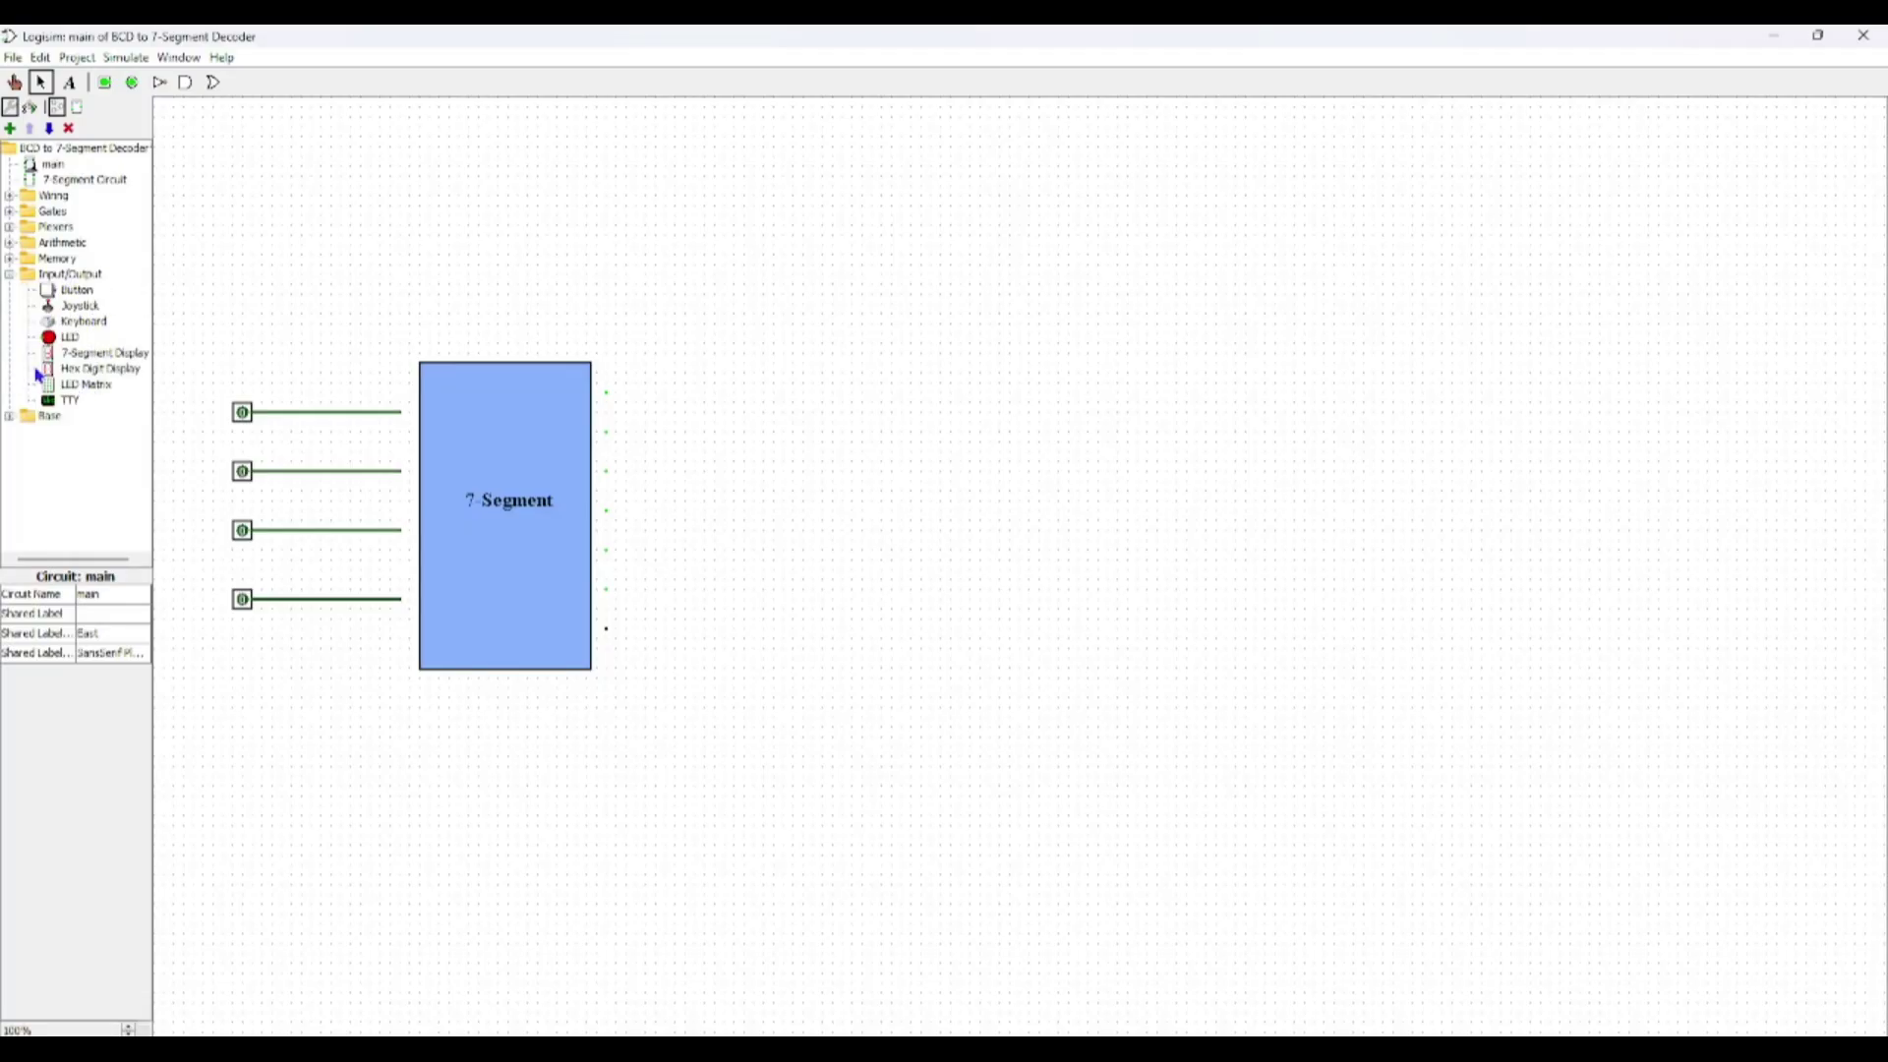
{"action": "left_click", "coordinate": [84, 360]}
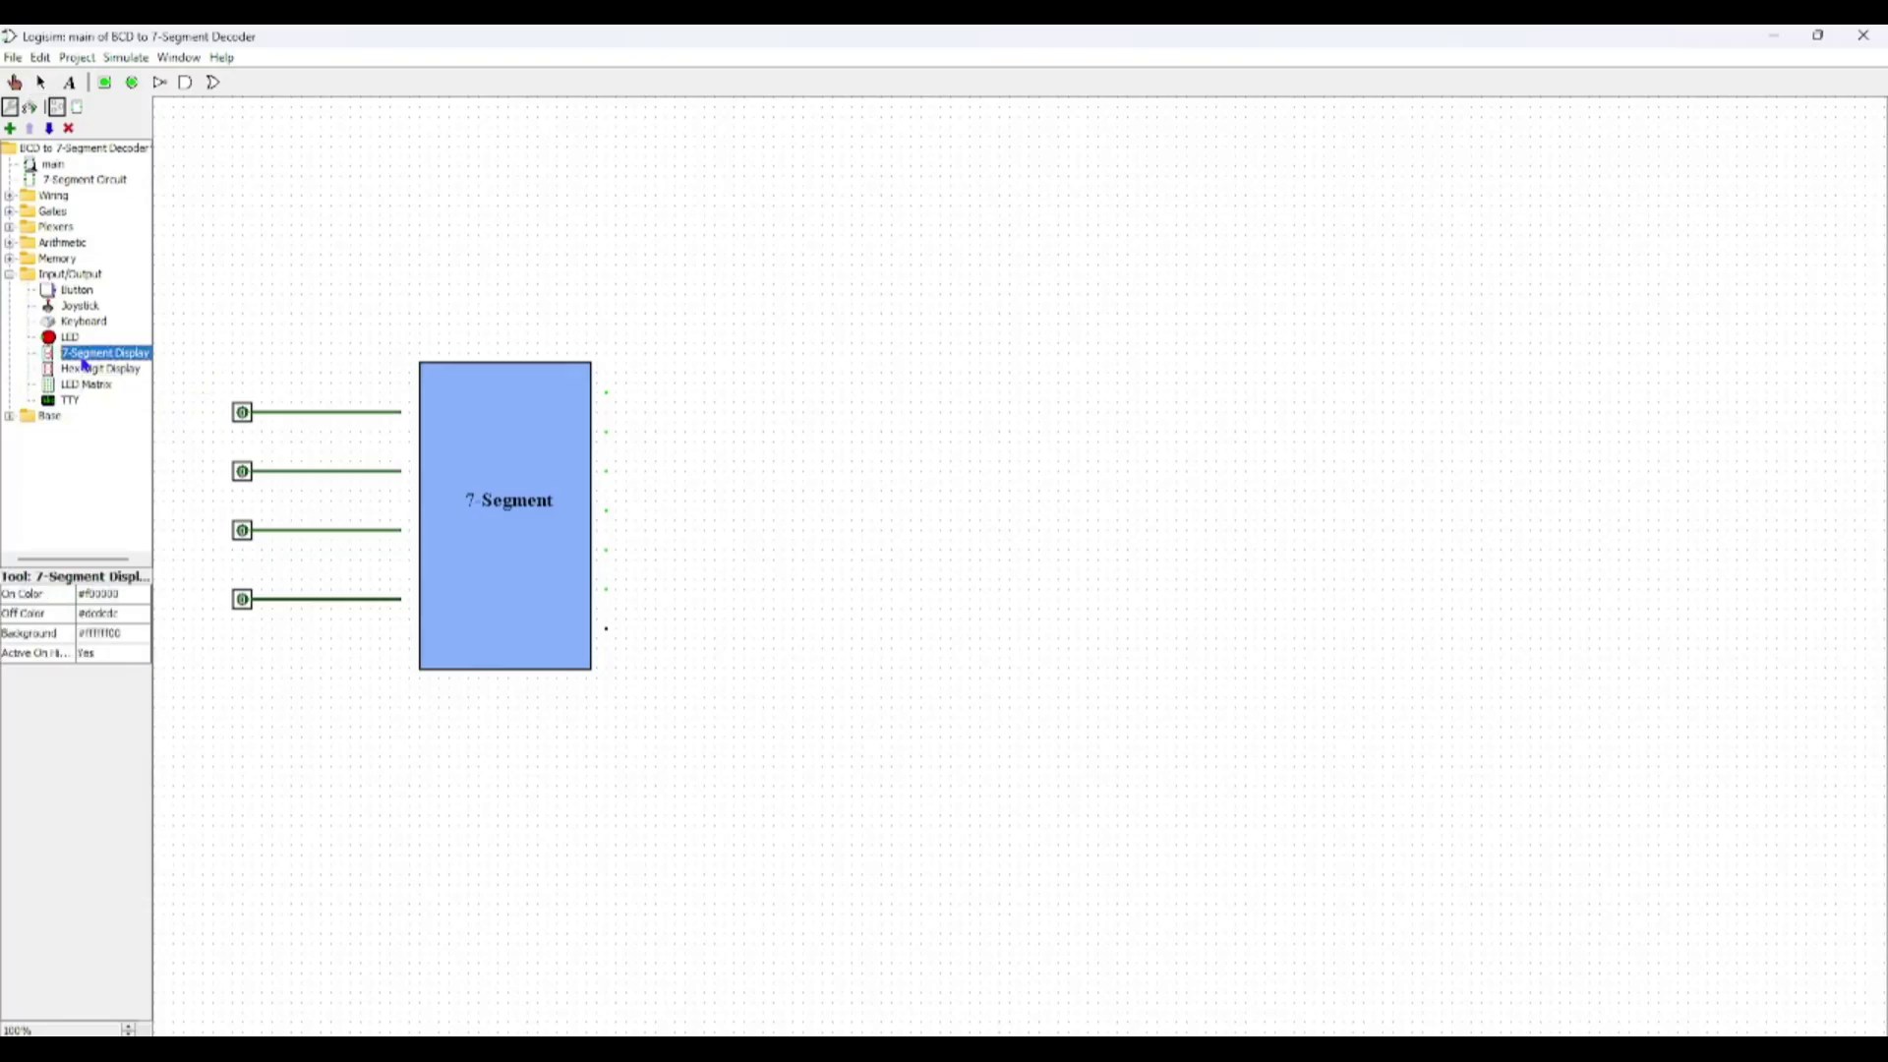
{"action": "left_click", "coordinate": [988, 474]}
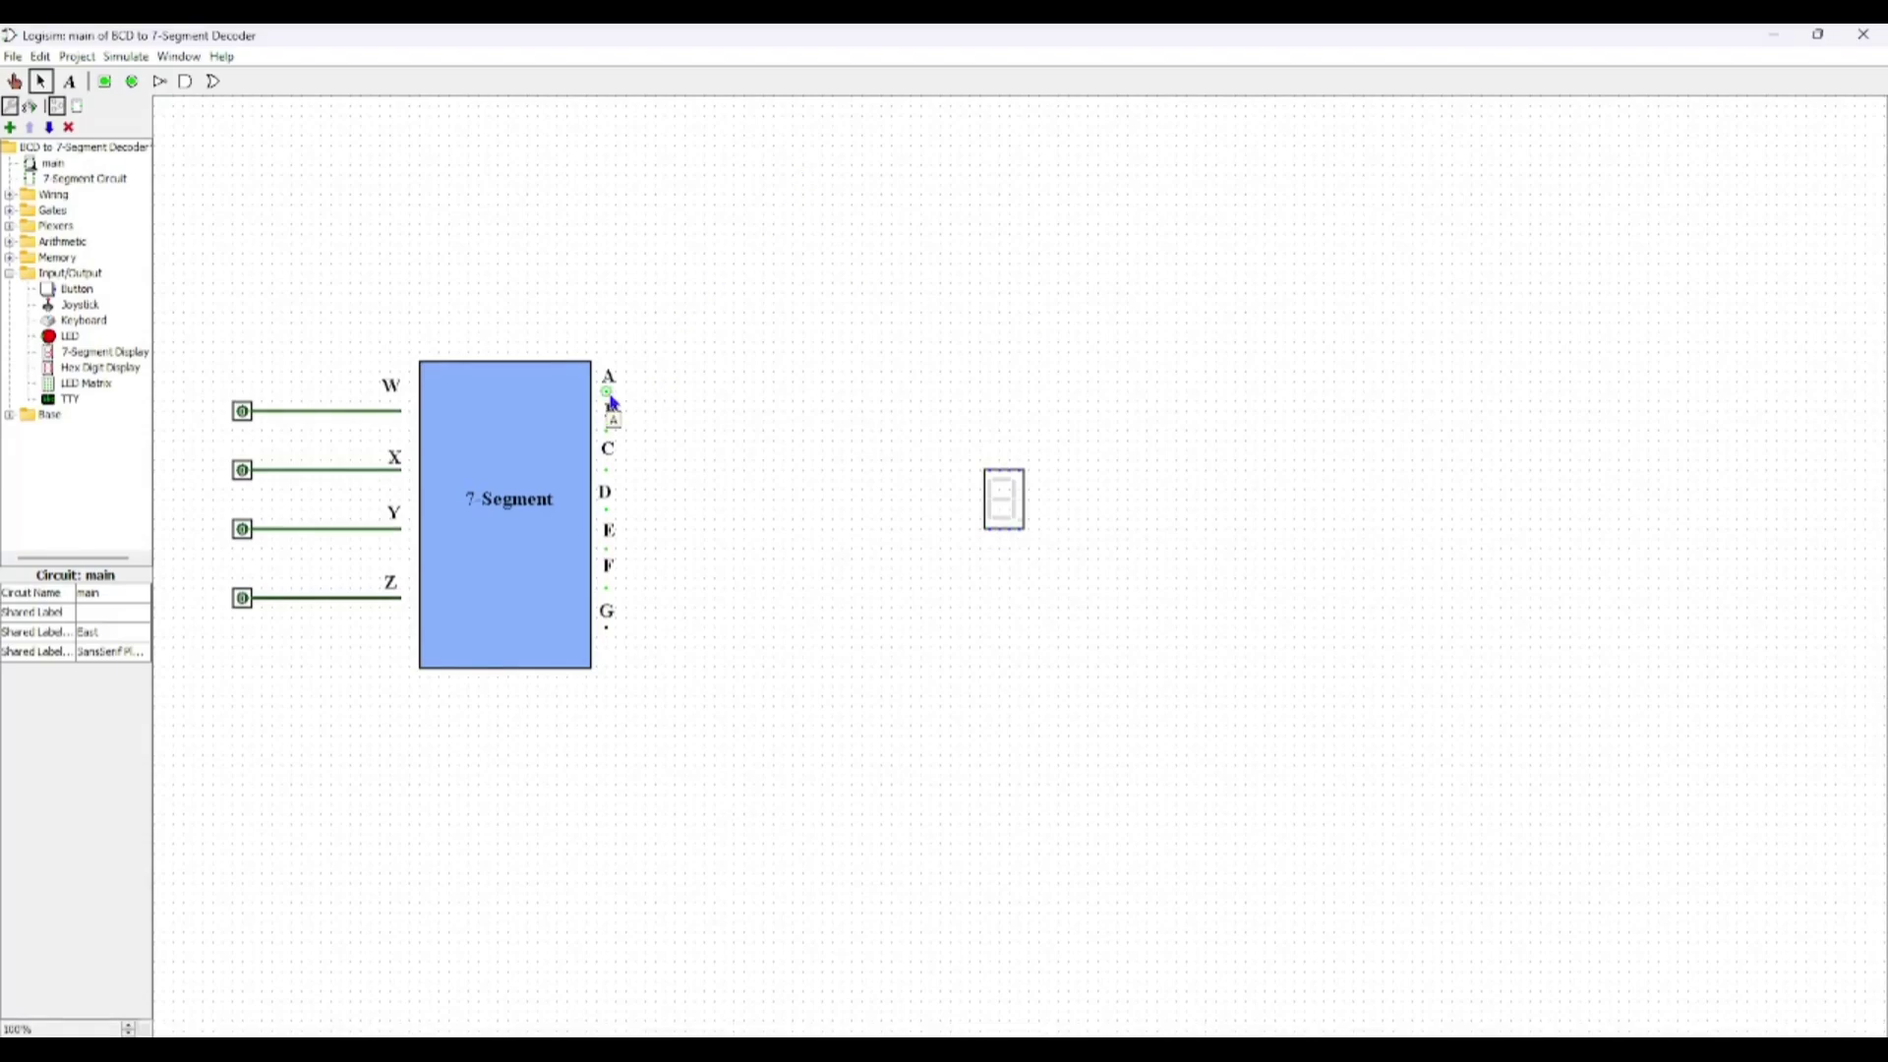
- Wire block outputs A, B, C and D to their matching 7-Segment Display pins
{"action": "left_click_drag", "start_coordinate": [609, 397], "coordinate": [1009, 484]}
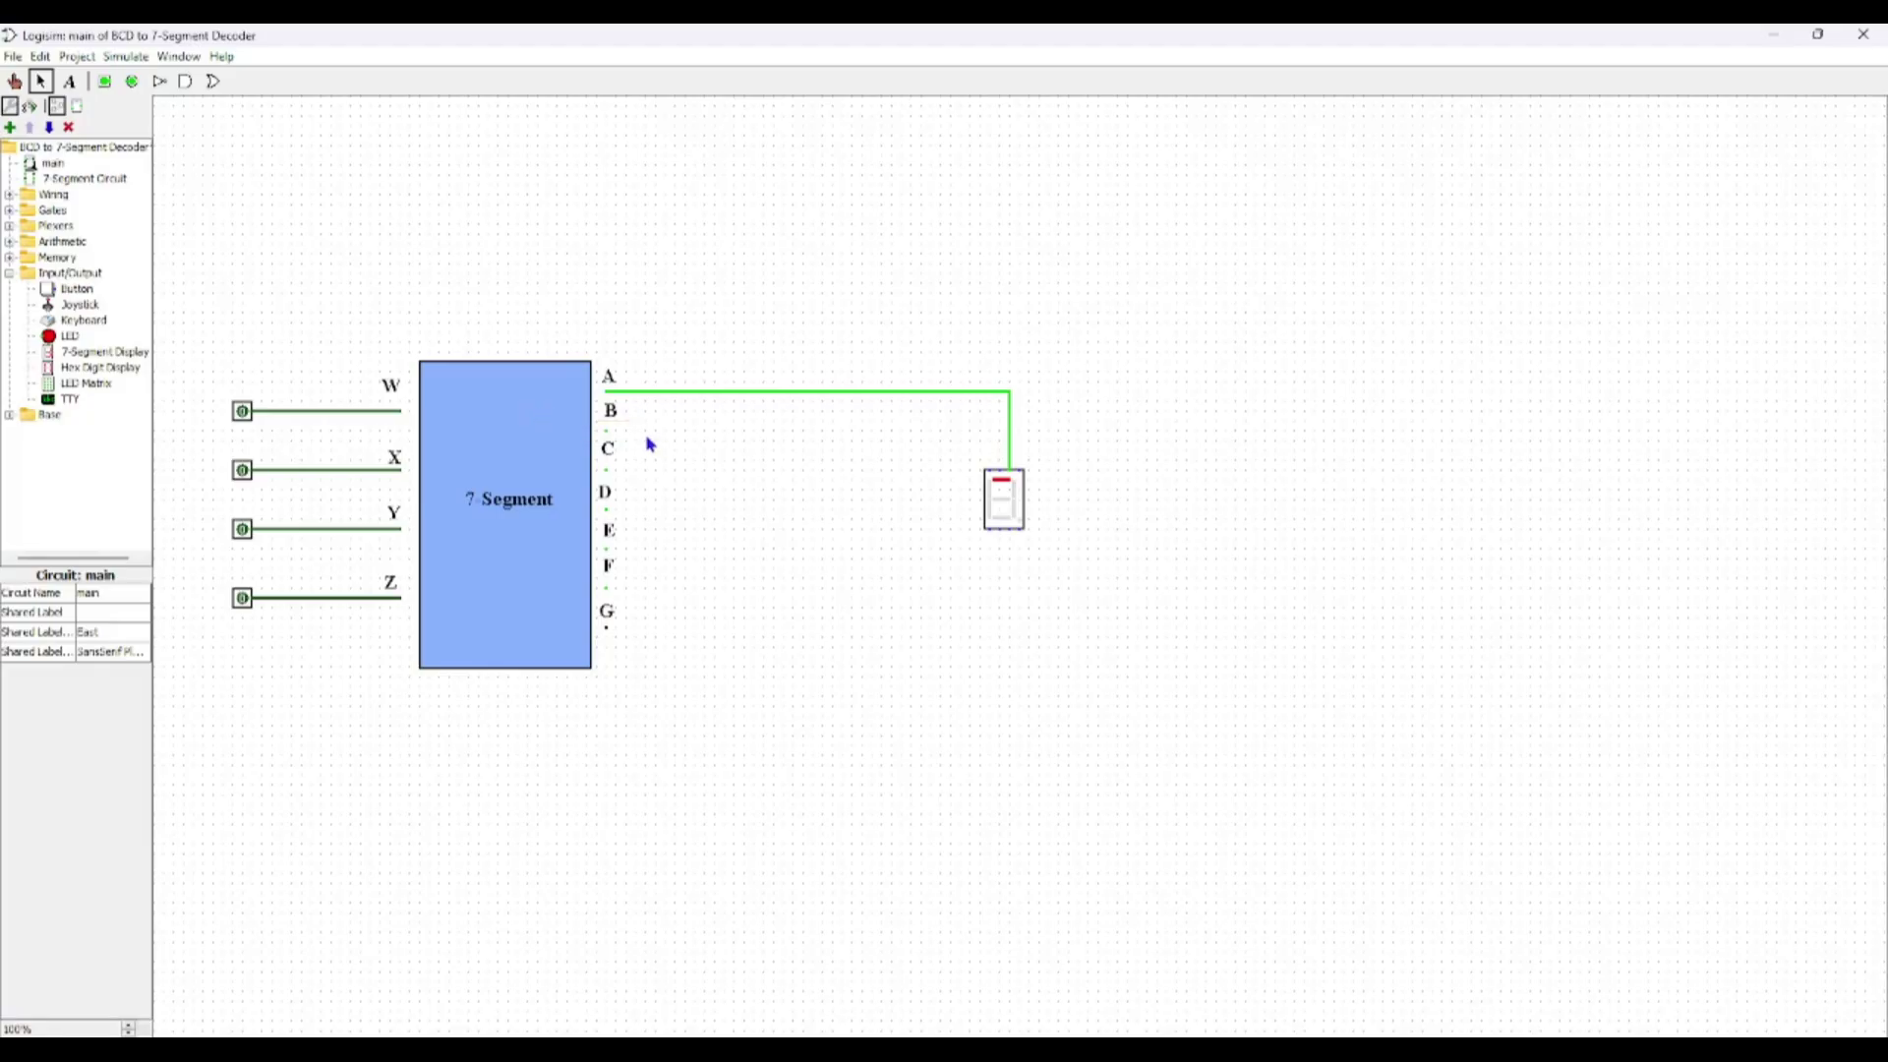
{"action": "left_click_drag", "start_coordinate": [607, 429], "coordinate": [1025, 478]}
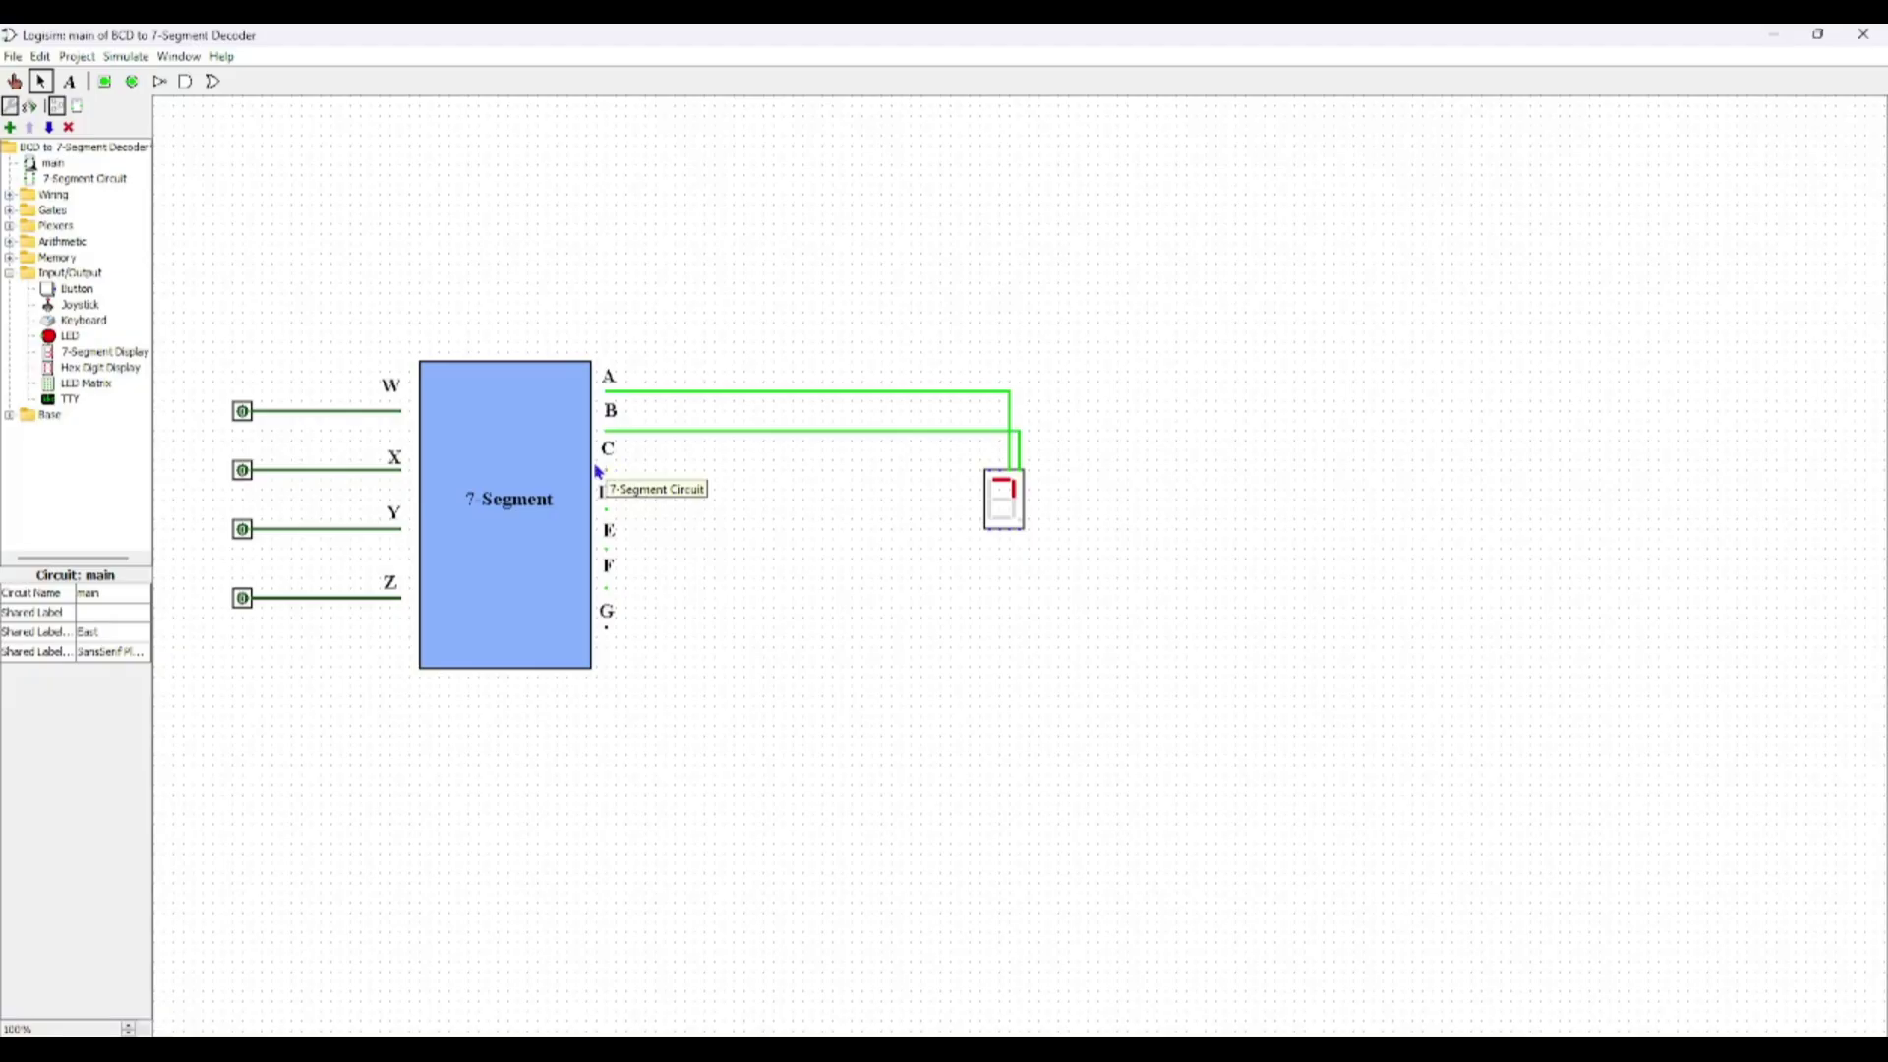
{"action": "mouse_move", "coordinate": [607, 472]}
{"action": "left_mouse_down"}
{"action": "mouse_move", "coordinate": [927, 514]}
{"action": "mouse_move", "coordinate": [956, 556]}
{"action": "left_mouse_up"}
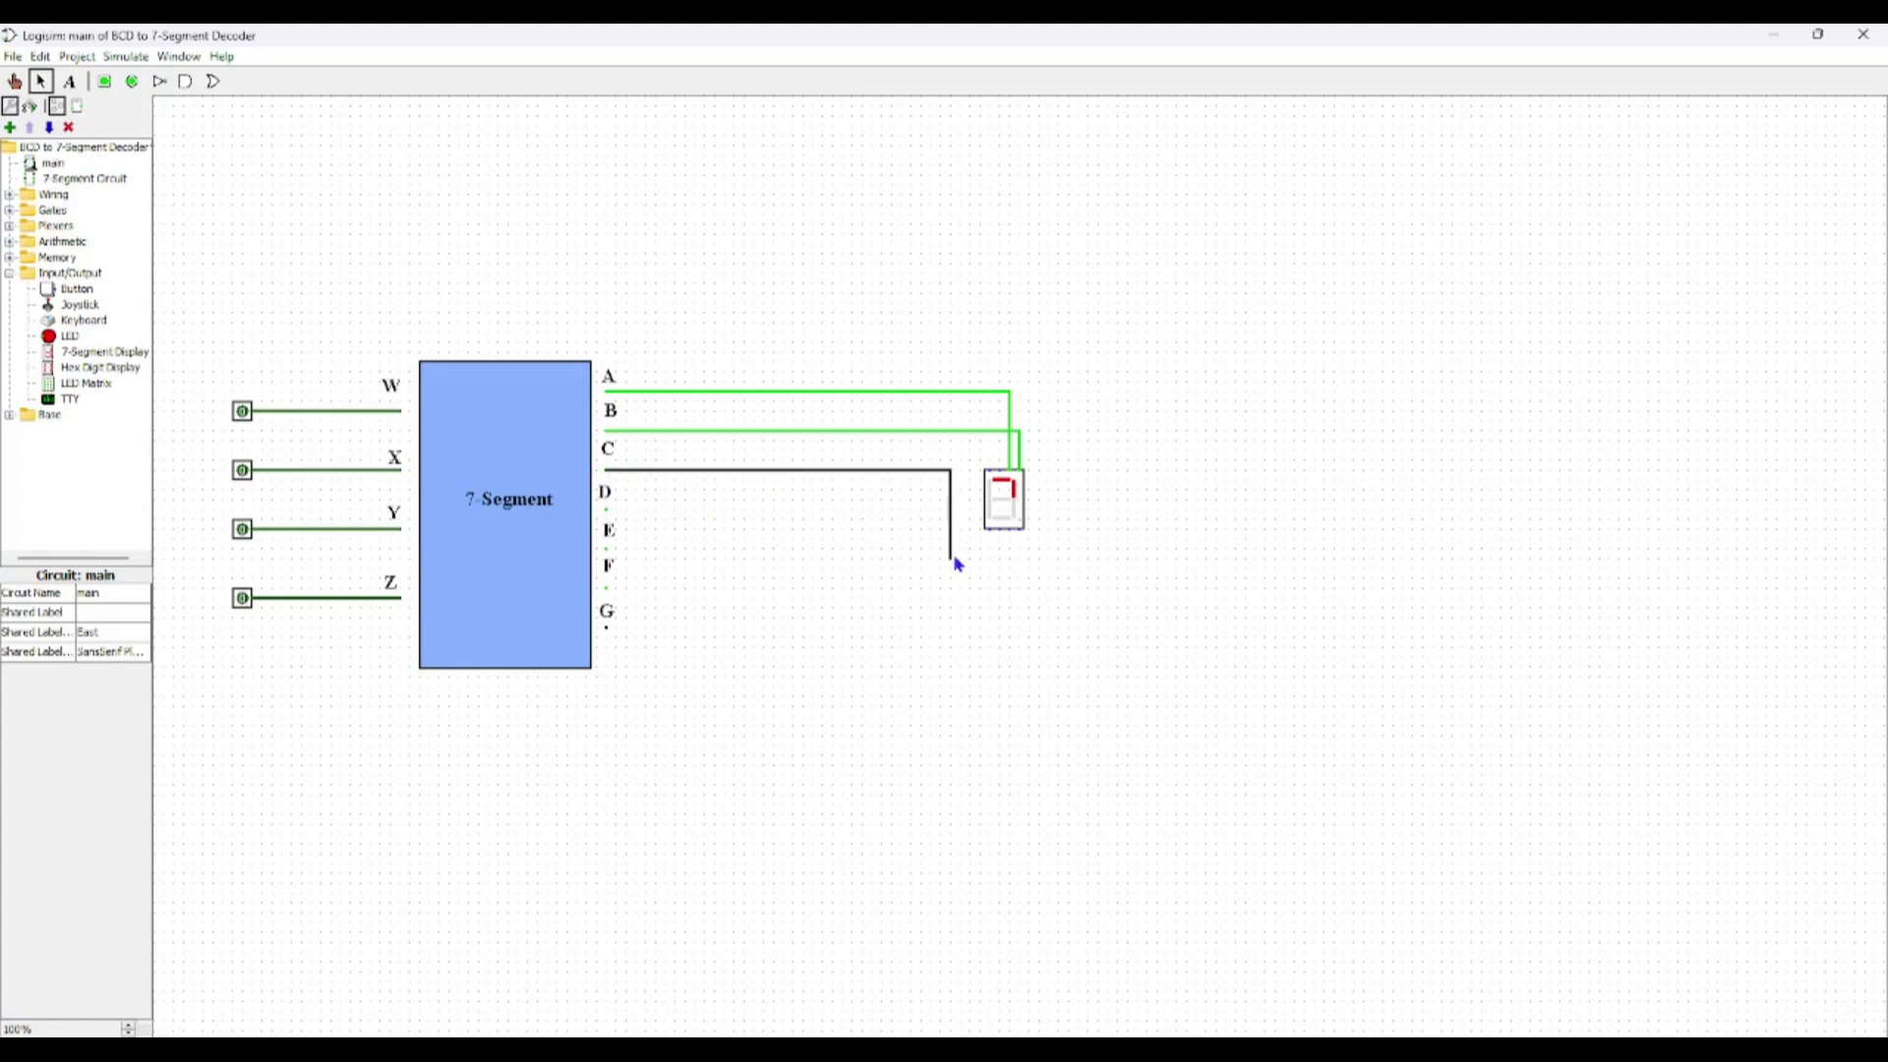
{"action": "left_click_drag", "start_coordinate": [955, 559], "coordinate": [1011, 532]}
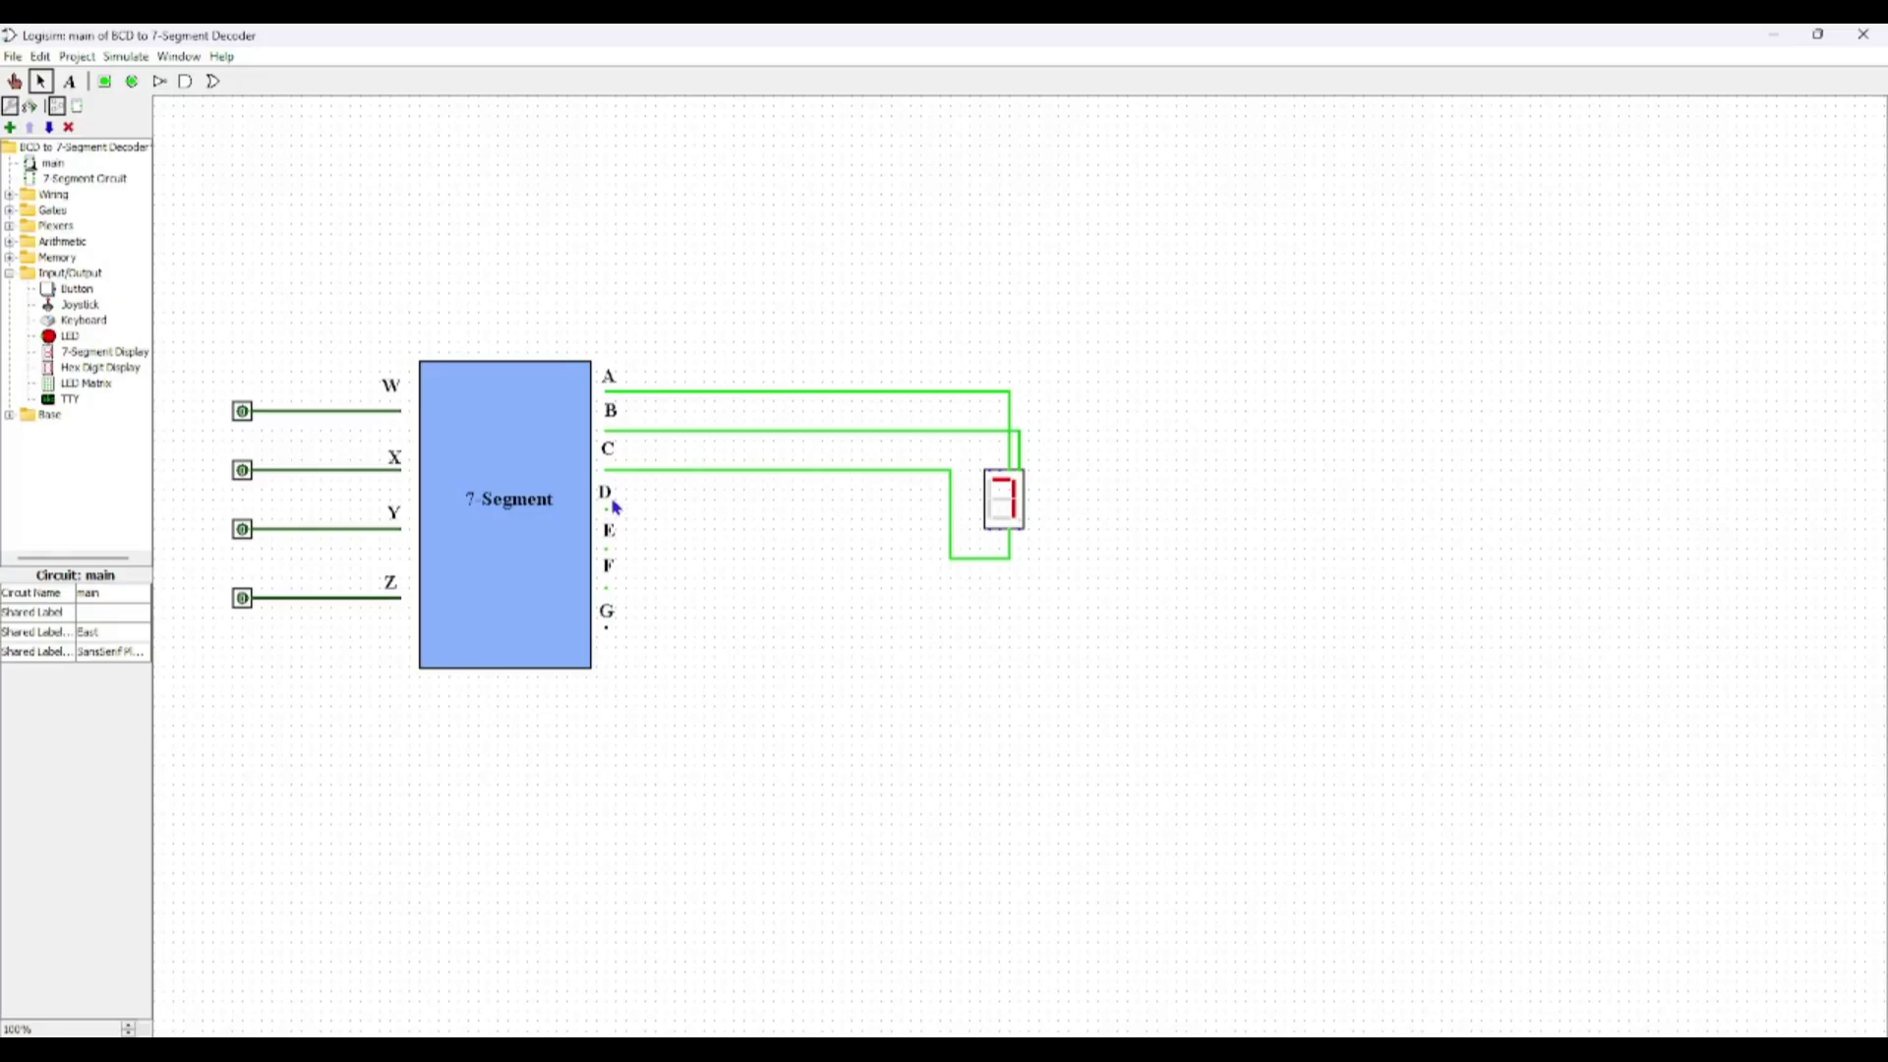
{"action": "left_click_drag", "start_coordinate": [610, 510], "coordinate": [1001, 541]}
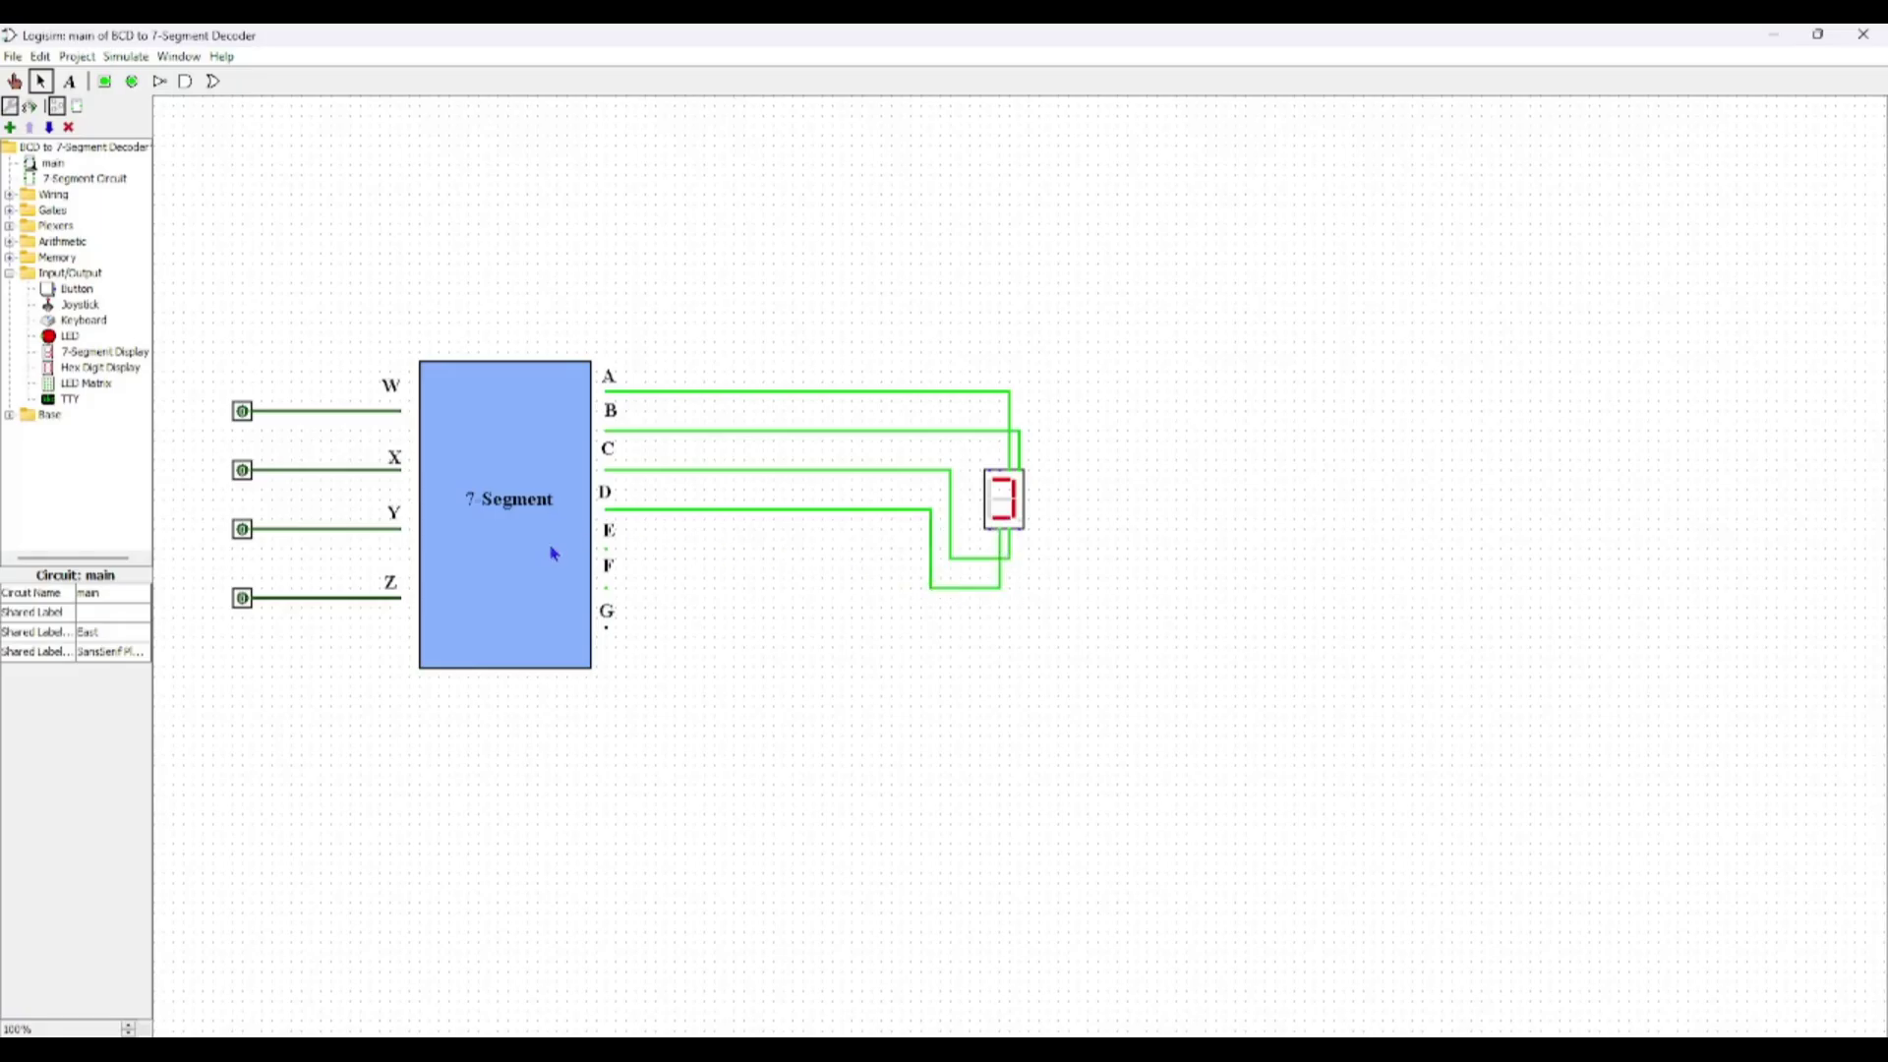
- Wire outputs E, F and G to the display and remove the stray E–F wire
{"action": "left_click_drag", "start_coordinate": [607, 549], "coordinate": [723, 561]}
{"action": "left_click_drag", "start_coordinate": [724, 562], "coordinate": [996, 539]}
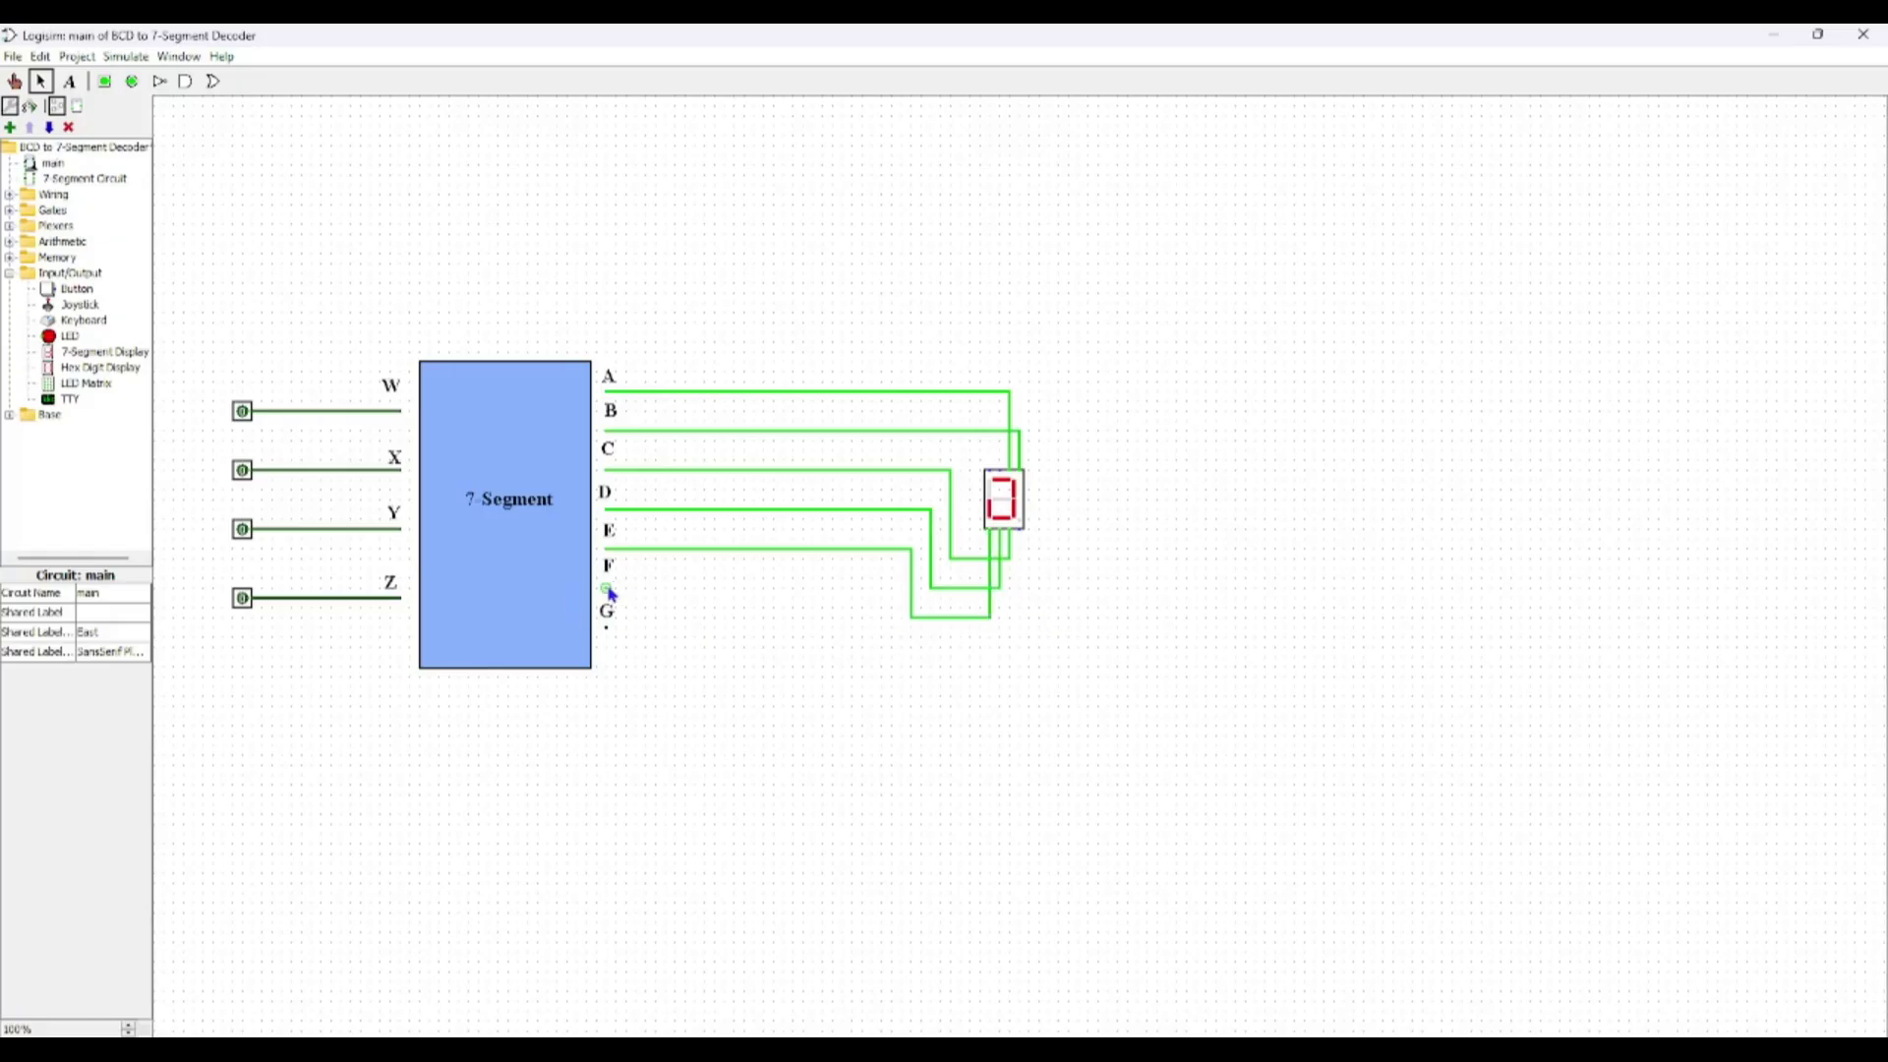
{"action": "left_click_drag", "start_coordinate": [610, 592], "coordinate": [1000, 480]}
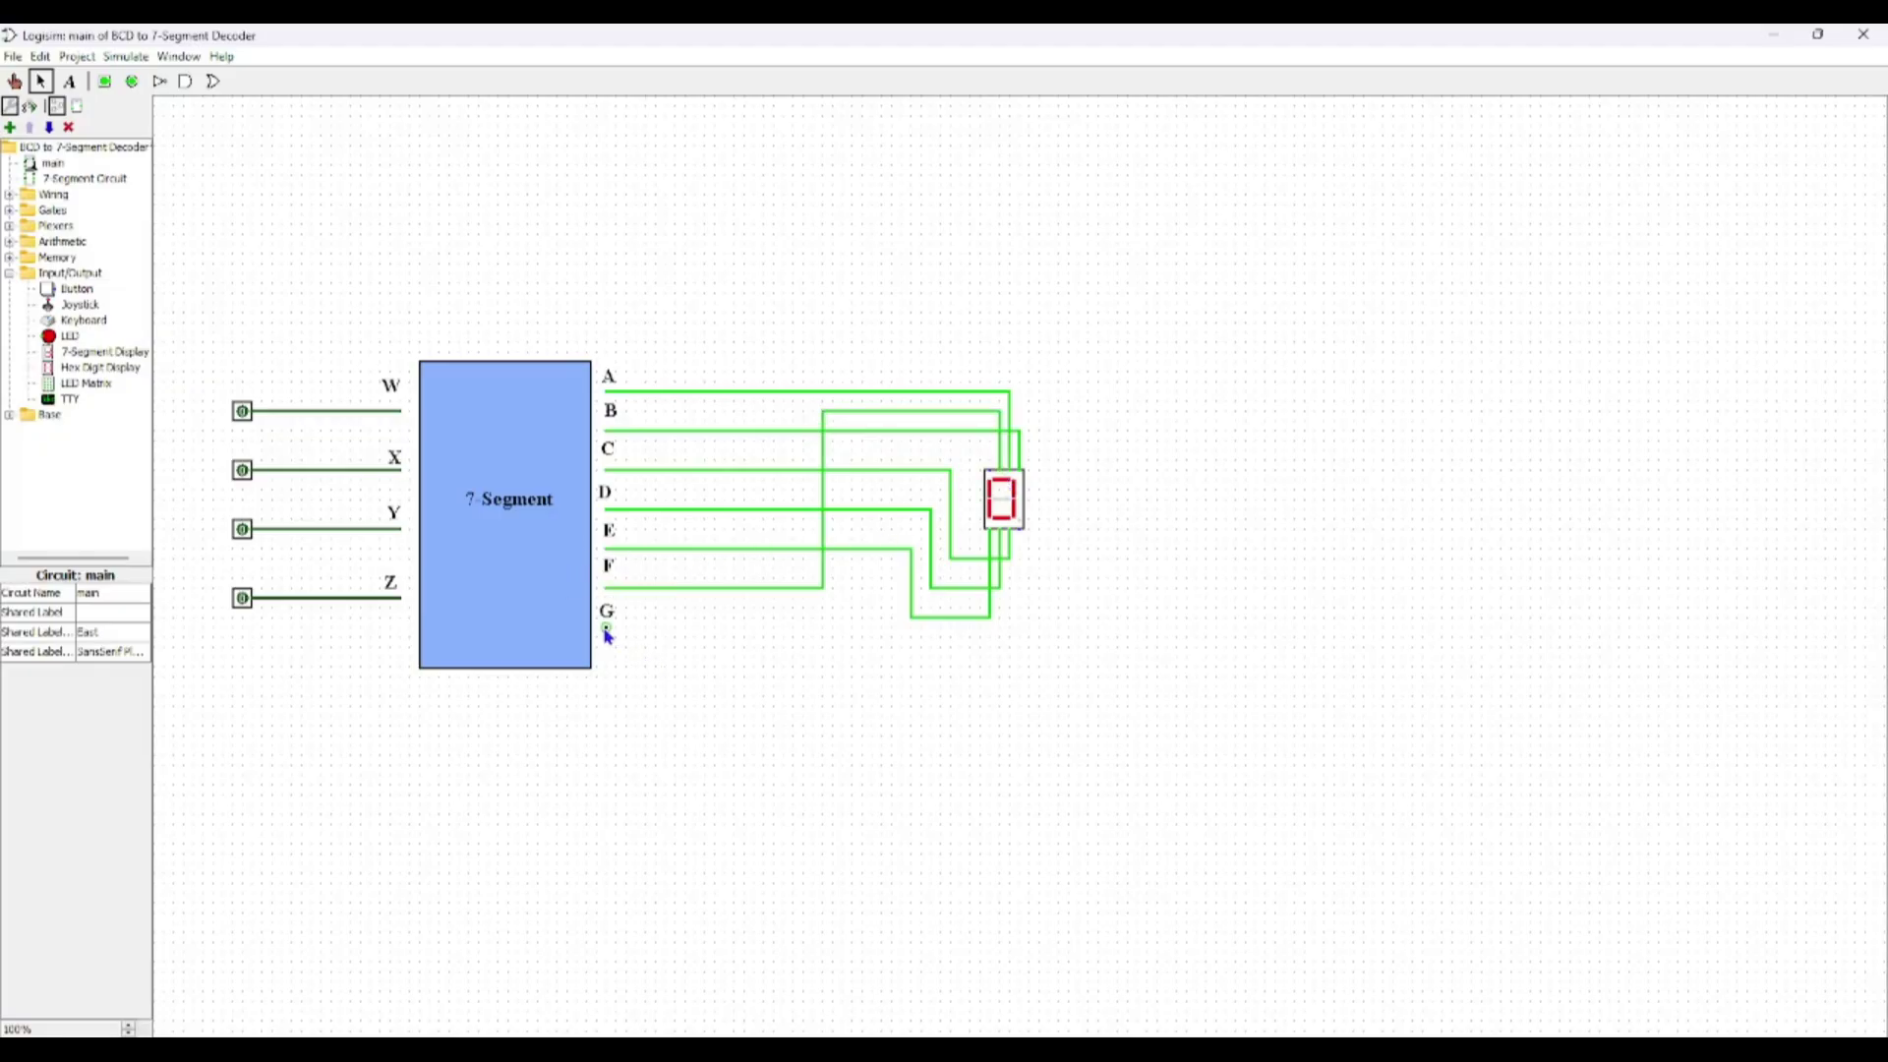
{"action": "left_click_drag", "start_coordinate": [607, 629], "coordinate": [990, 471]}
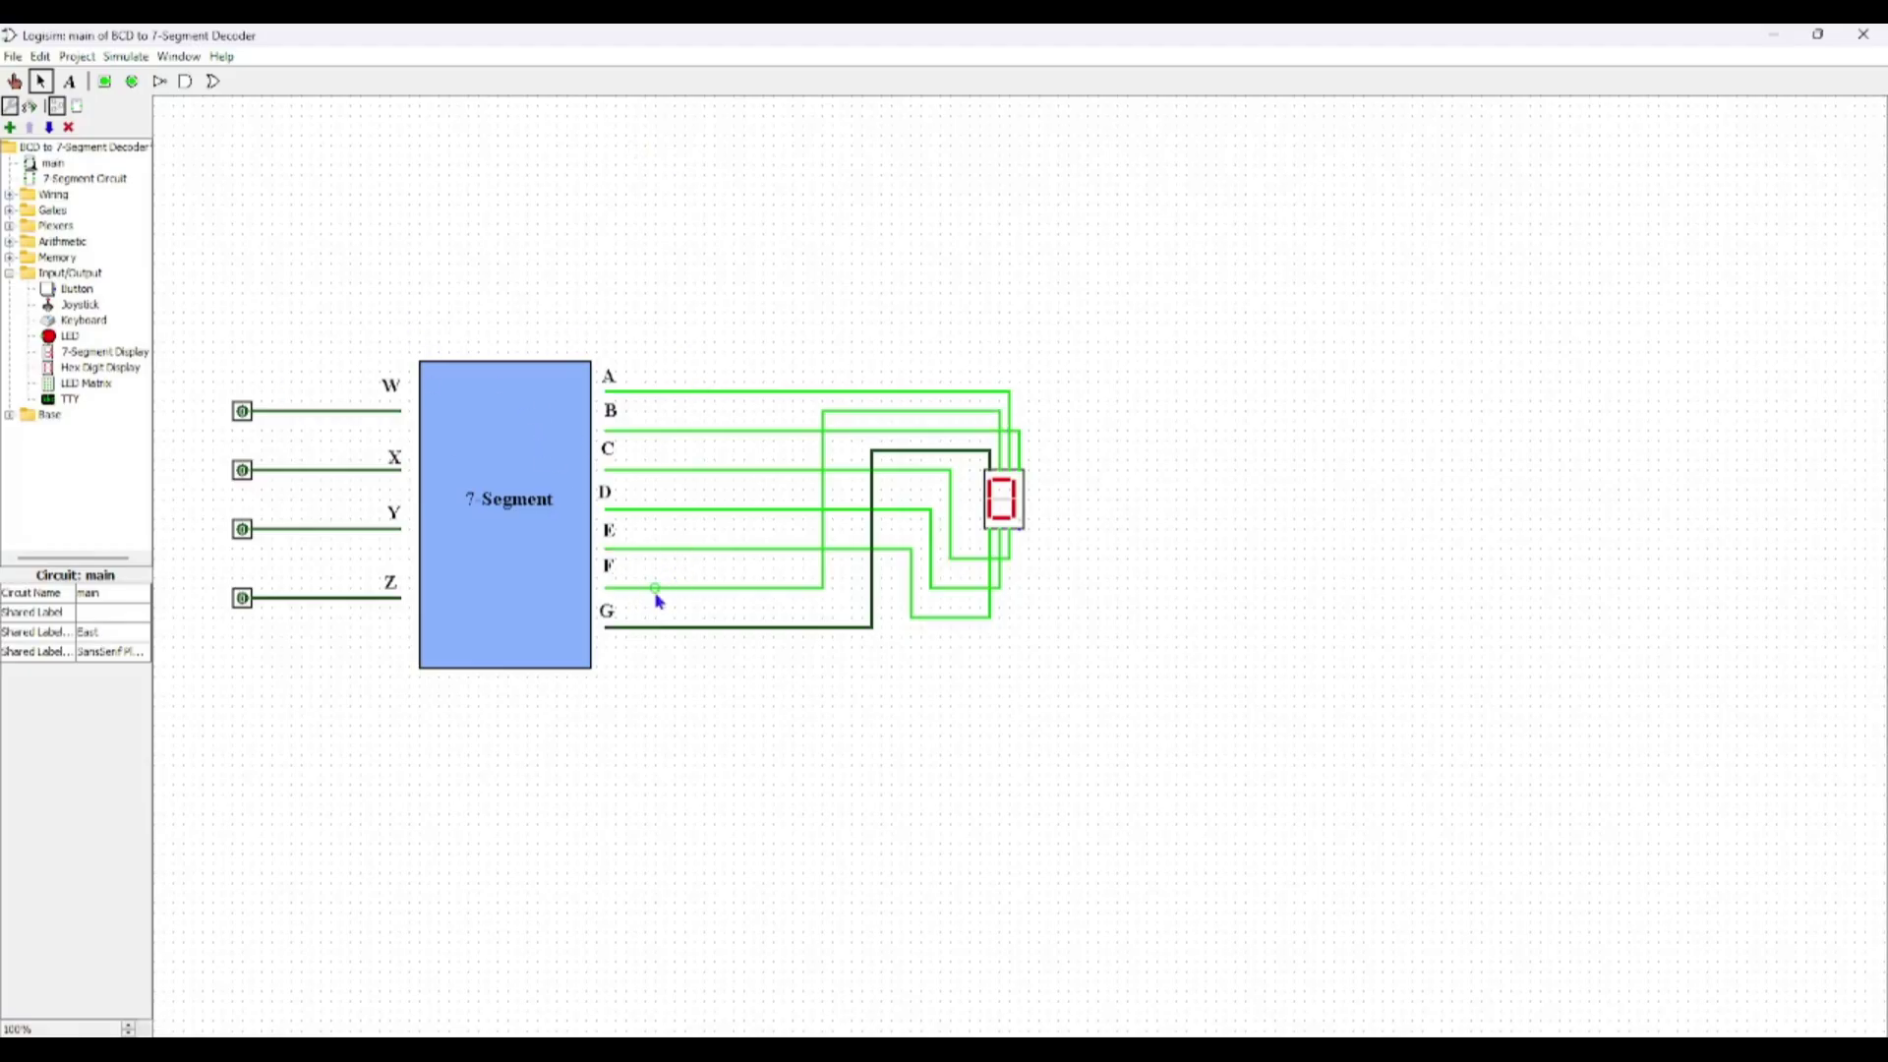
{"action": "left_click_drag", "start_coordinate": [661, 588], "coordinate": [666, 549]}
{"action": "key", "text": "ctrl+z"}
- Move the pins, 7 Segment block and display about 400 px right together
{"action": "left_click_drag", "start_coordinate": [1175, 257], "coordinate": [157, 1032]}
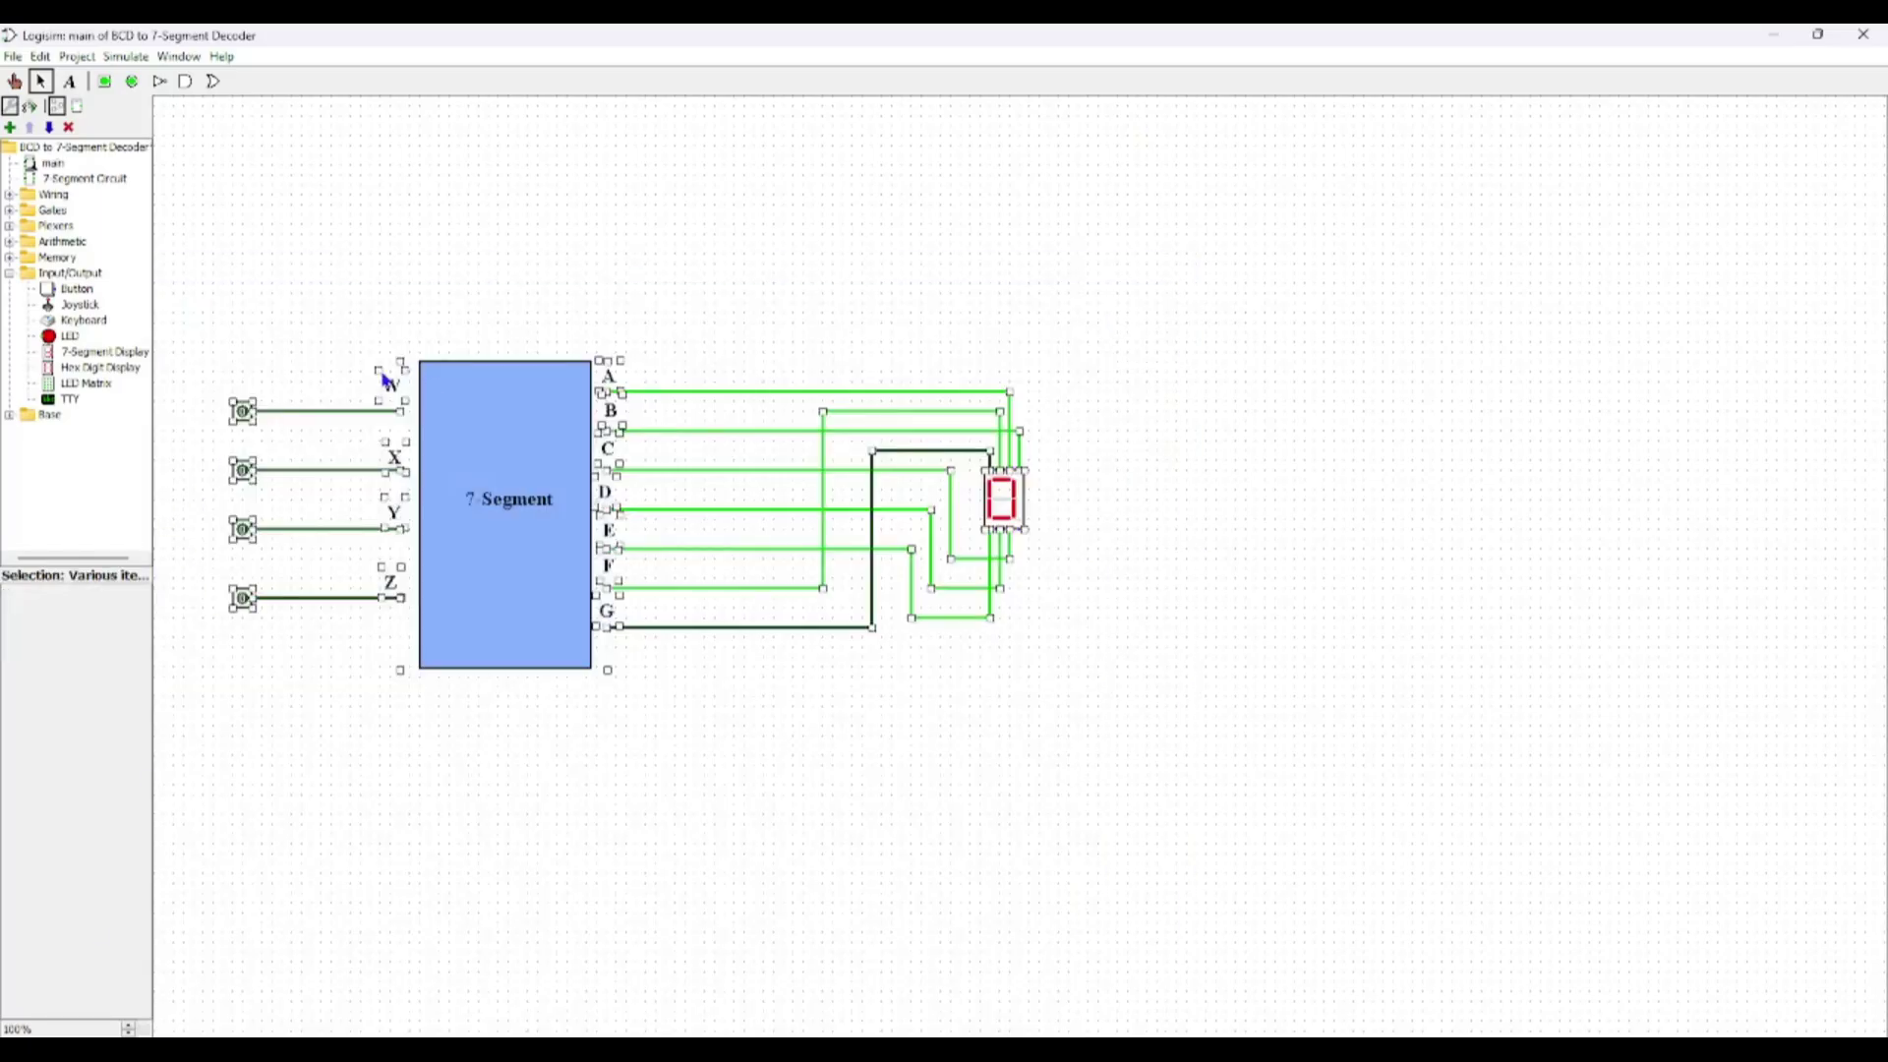
{"action": "left_click_drag", "start_coordinate": [383, 379], "coordinate": [769, 373]}
{"action": "left_click", "coordinate": [1674, 882]}
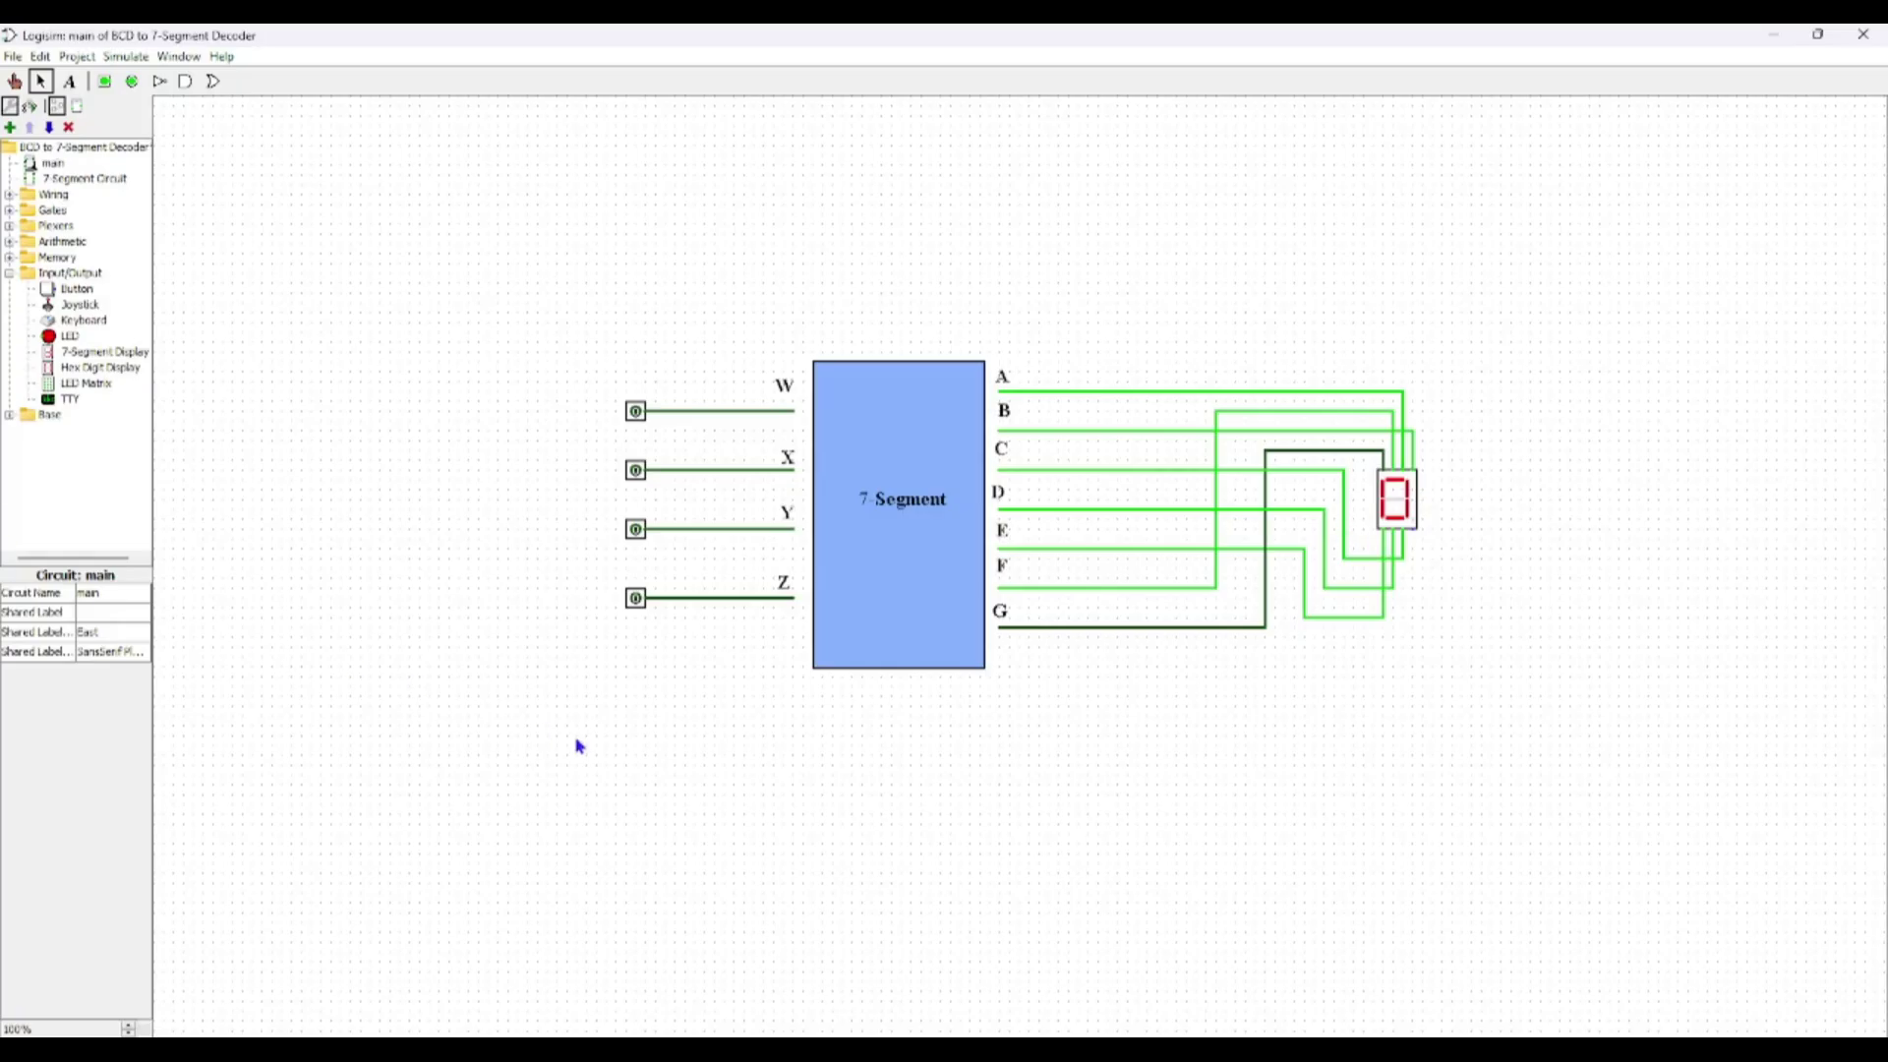
- With the Poke tool, toggle Z and Y to show digits 1, 2 and 3, then reset to 0
{"action": "left_click", "coordinate": [633, 607]}
{"action": "key", "text": "ctrl+1"}
{"action": "left_click", "coordinate": [635, 598]}
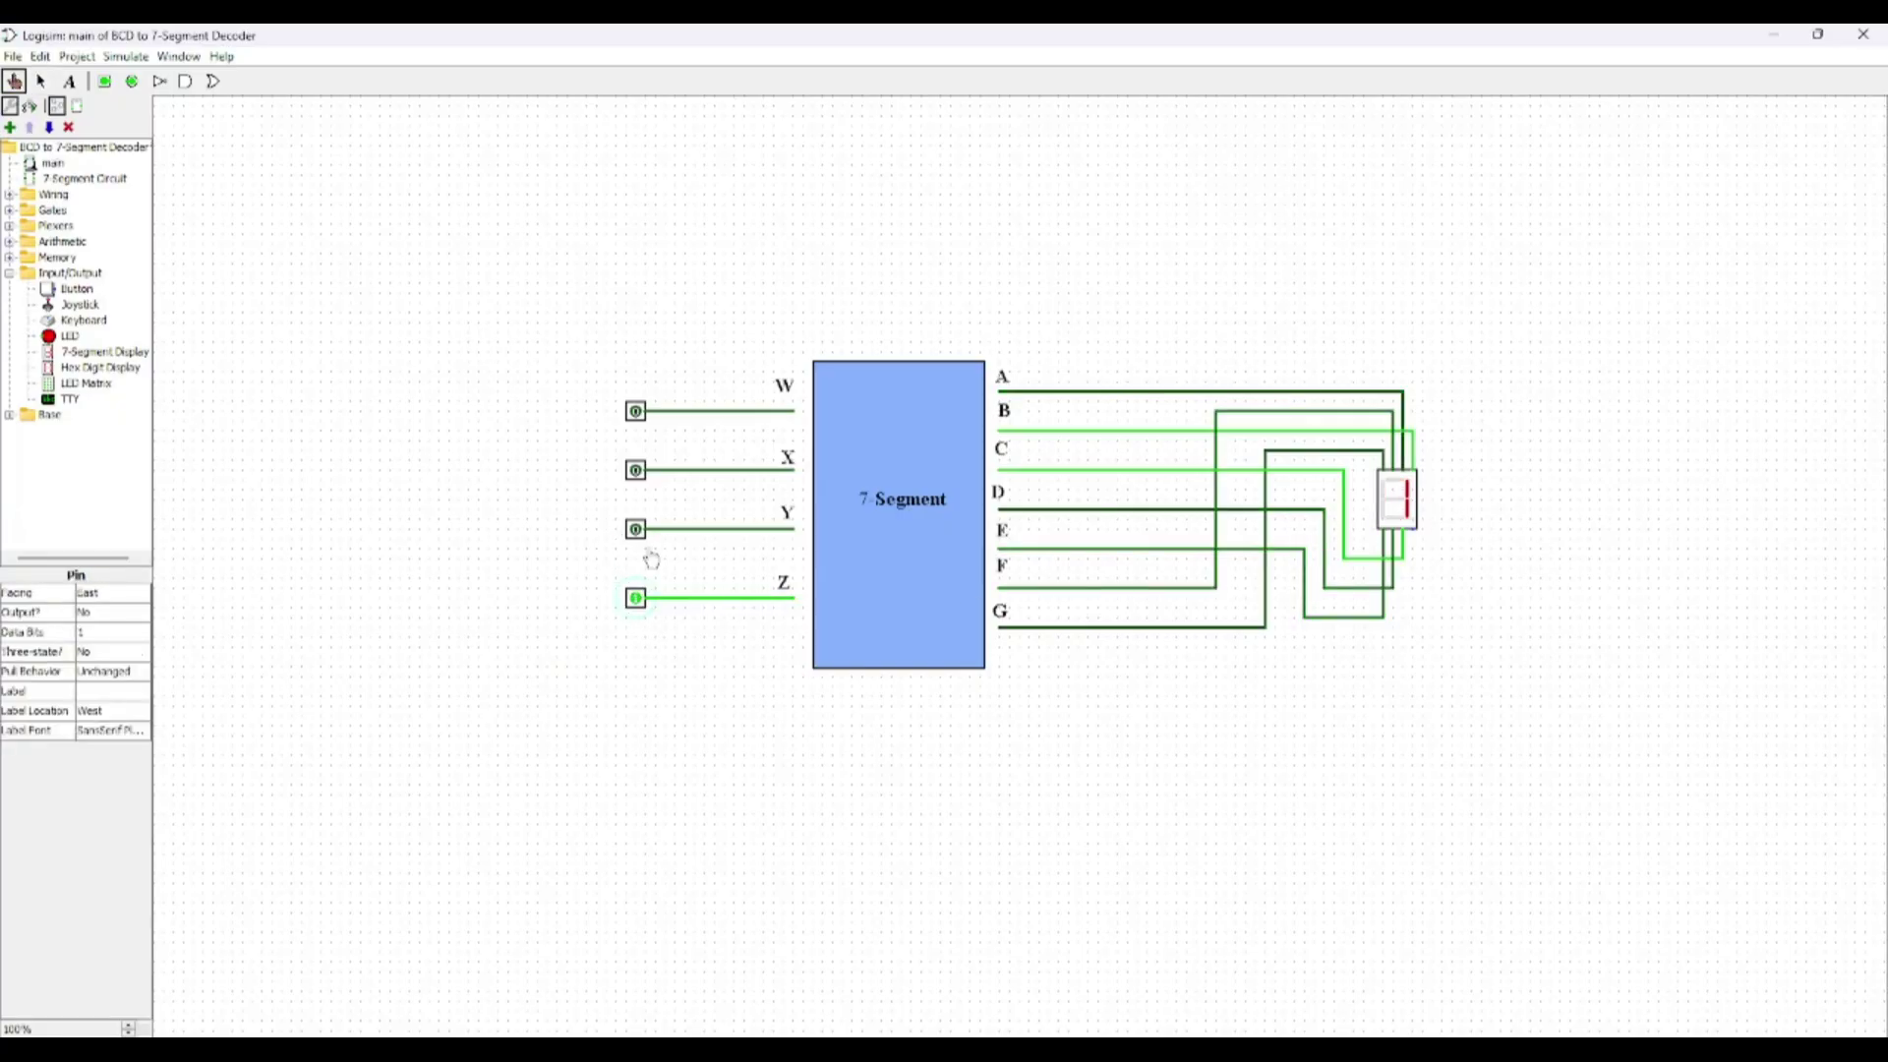
{"action": "left_click", "coordinate": [640, 598]}
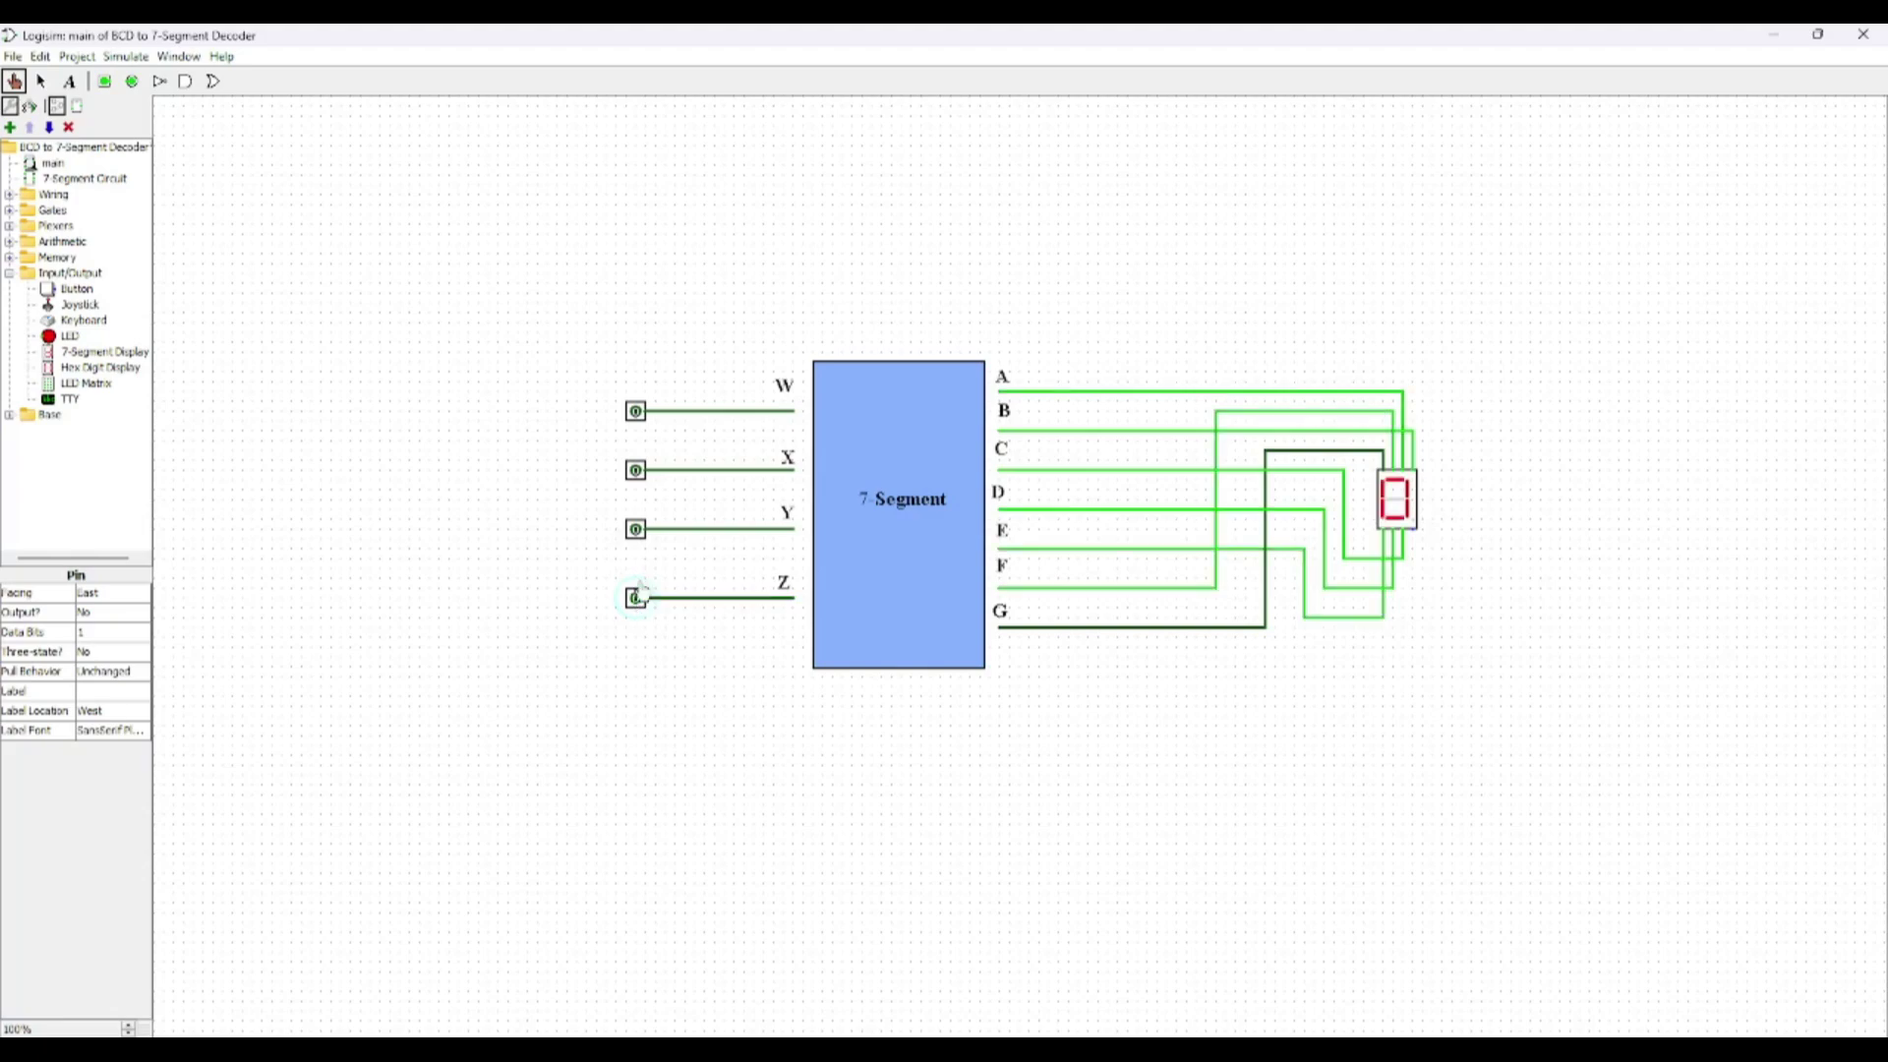
{"action": "left_click", "coordinate": [640, 531]}
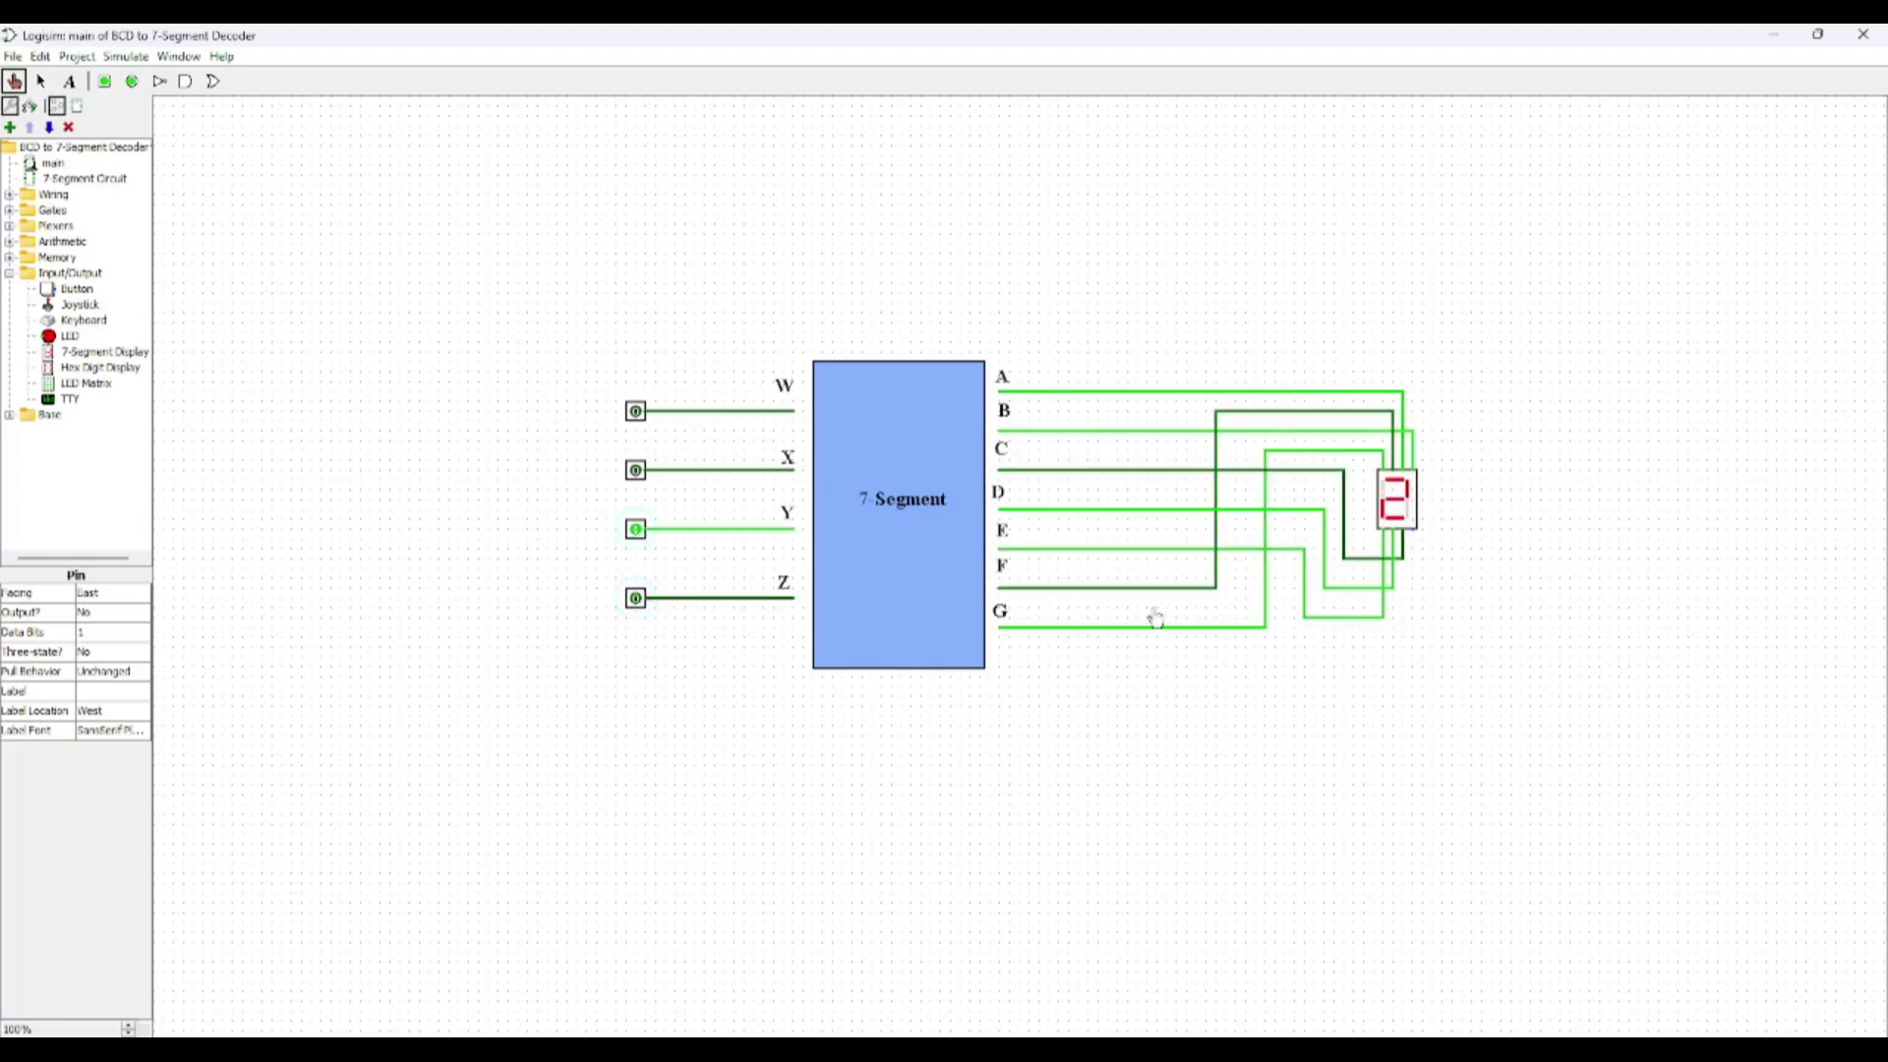
{"action": "left_click", "coordinate": [639, 600]}
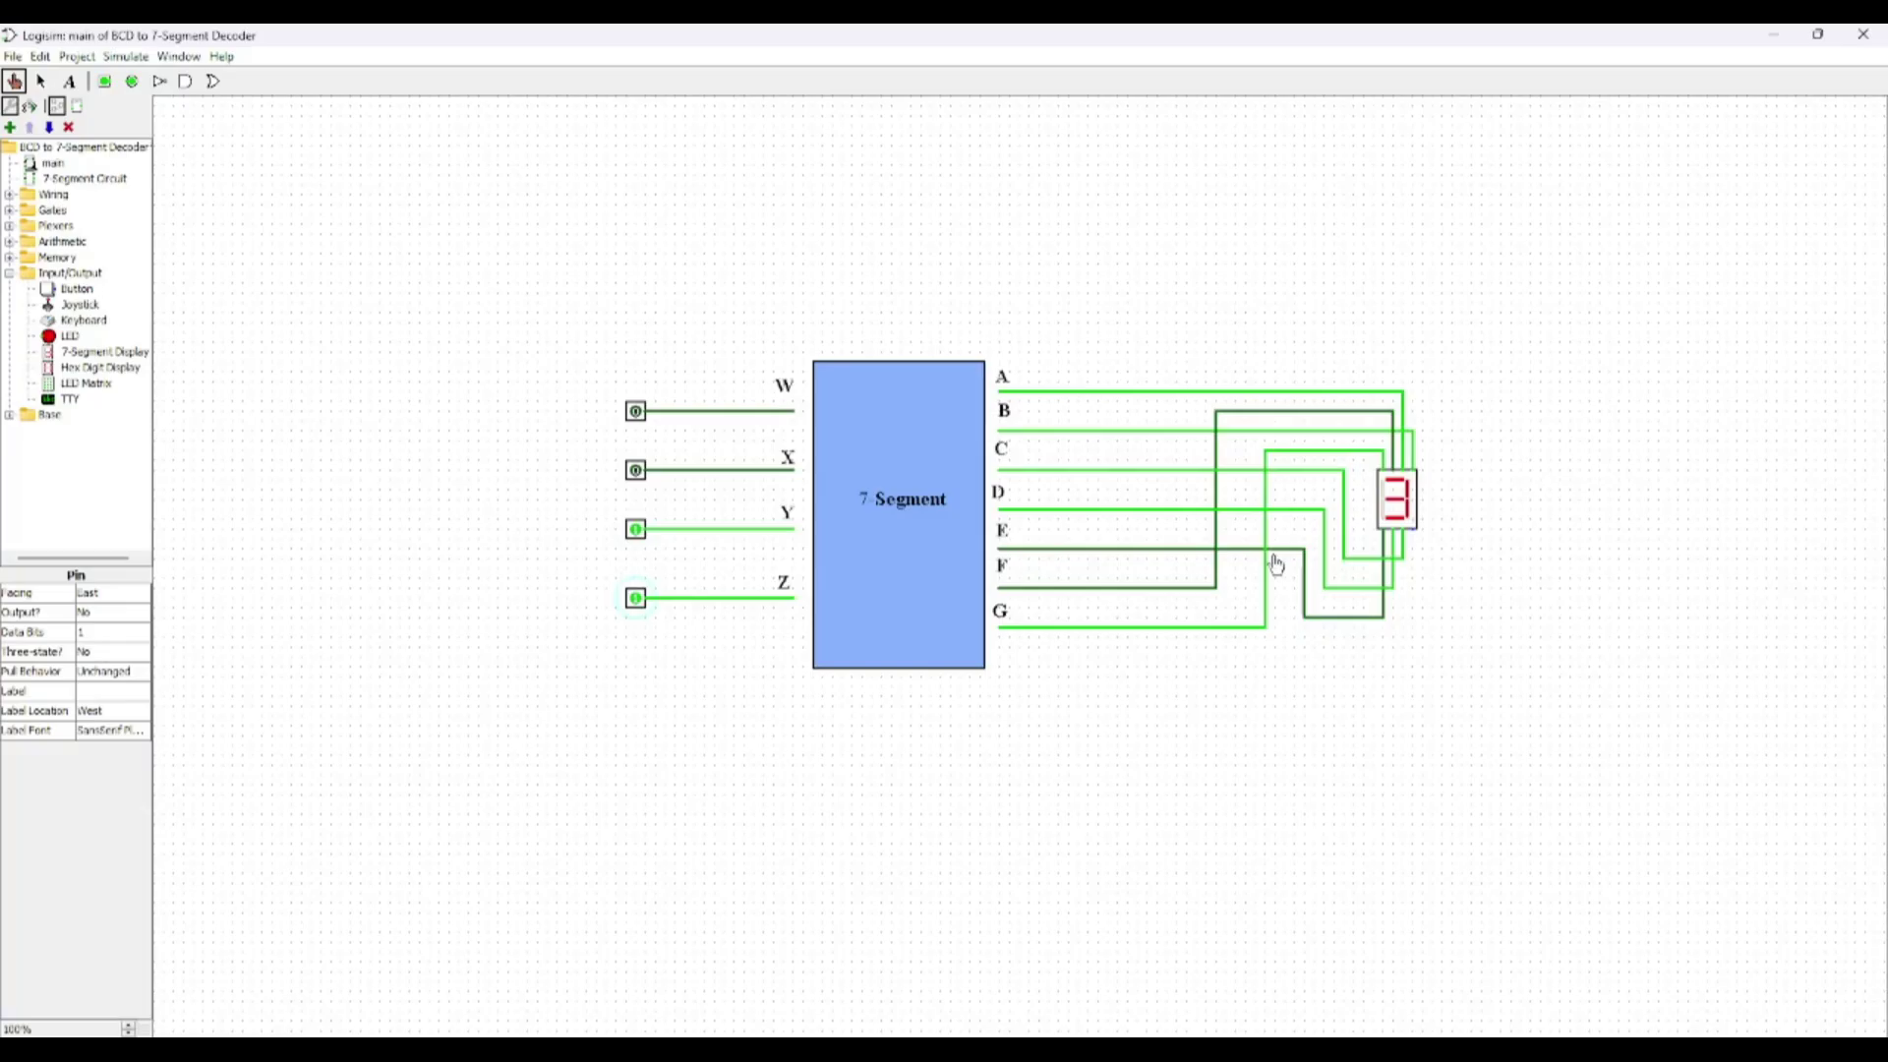
{"action": "left_click", "coordinate": [641, 531]}
{"action": "left_click", "coordinate": [638, 600]}
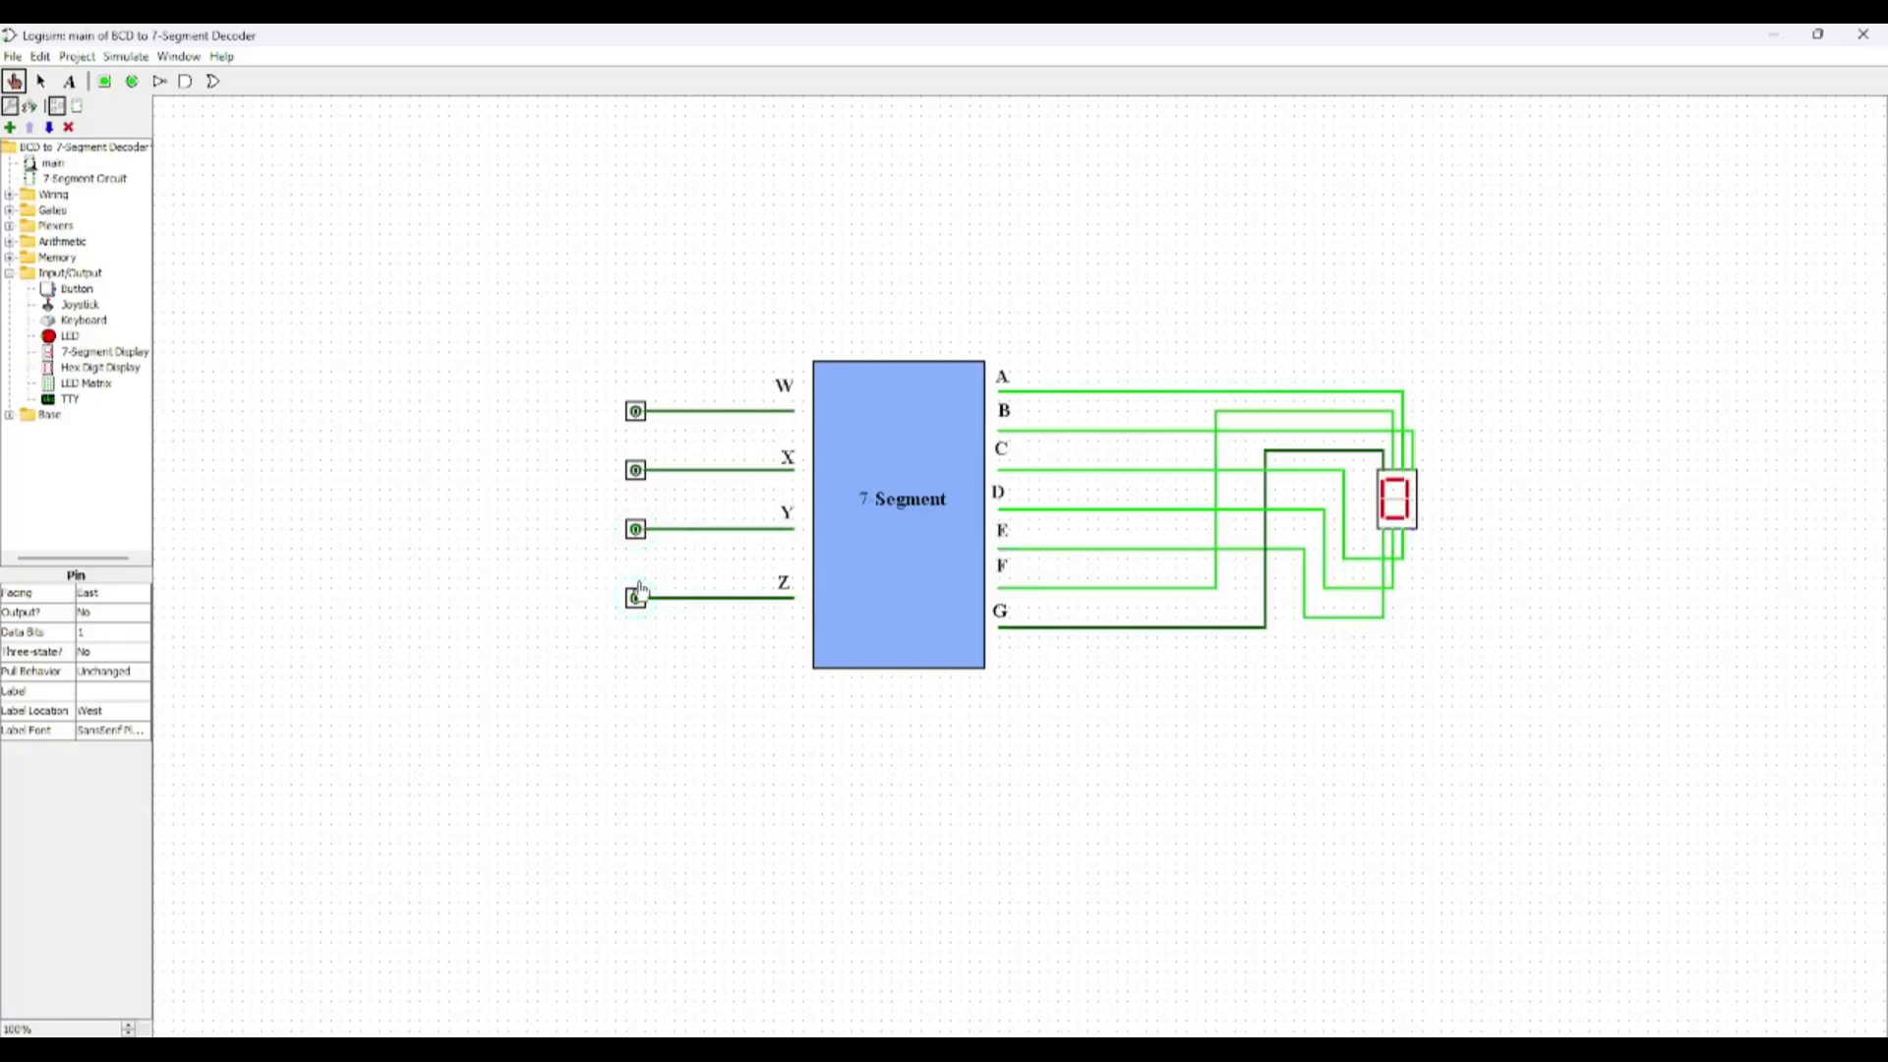
- Toggle X, Y, Z and W to show digits 4 through 9, ending on 1001
{"action": "left_click", "coordinate": [639, 471]}
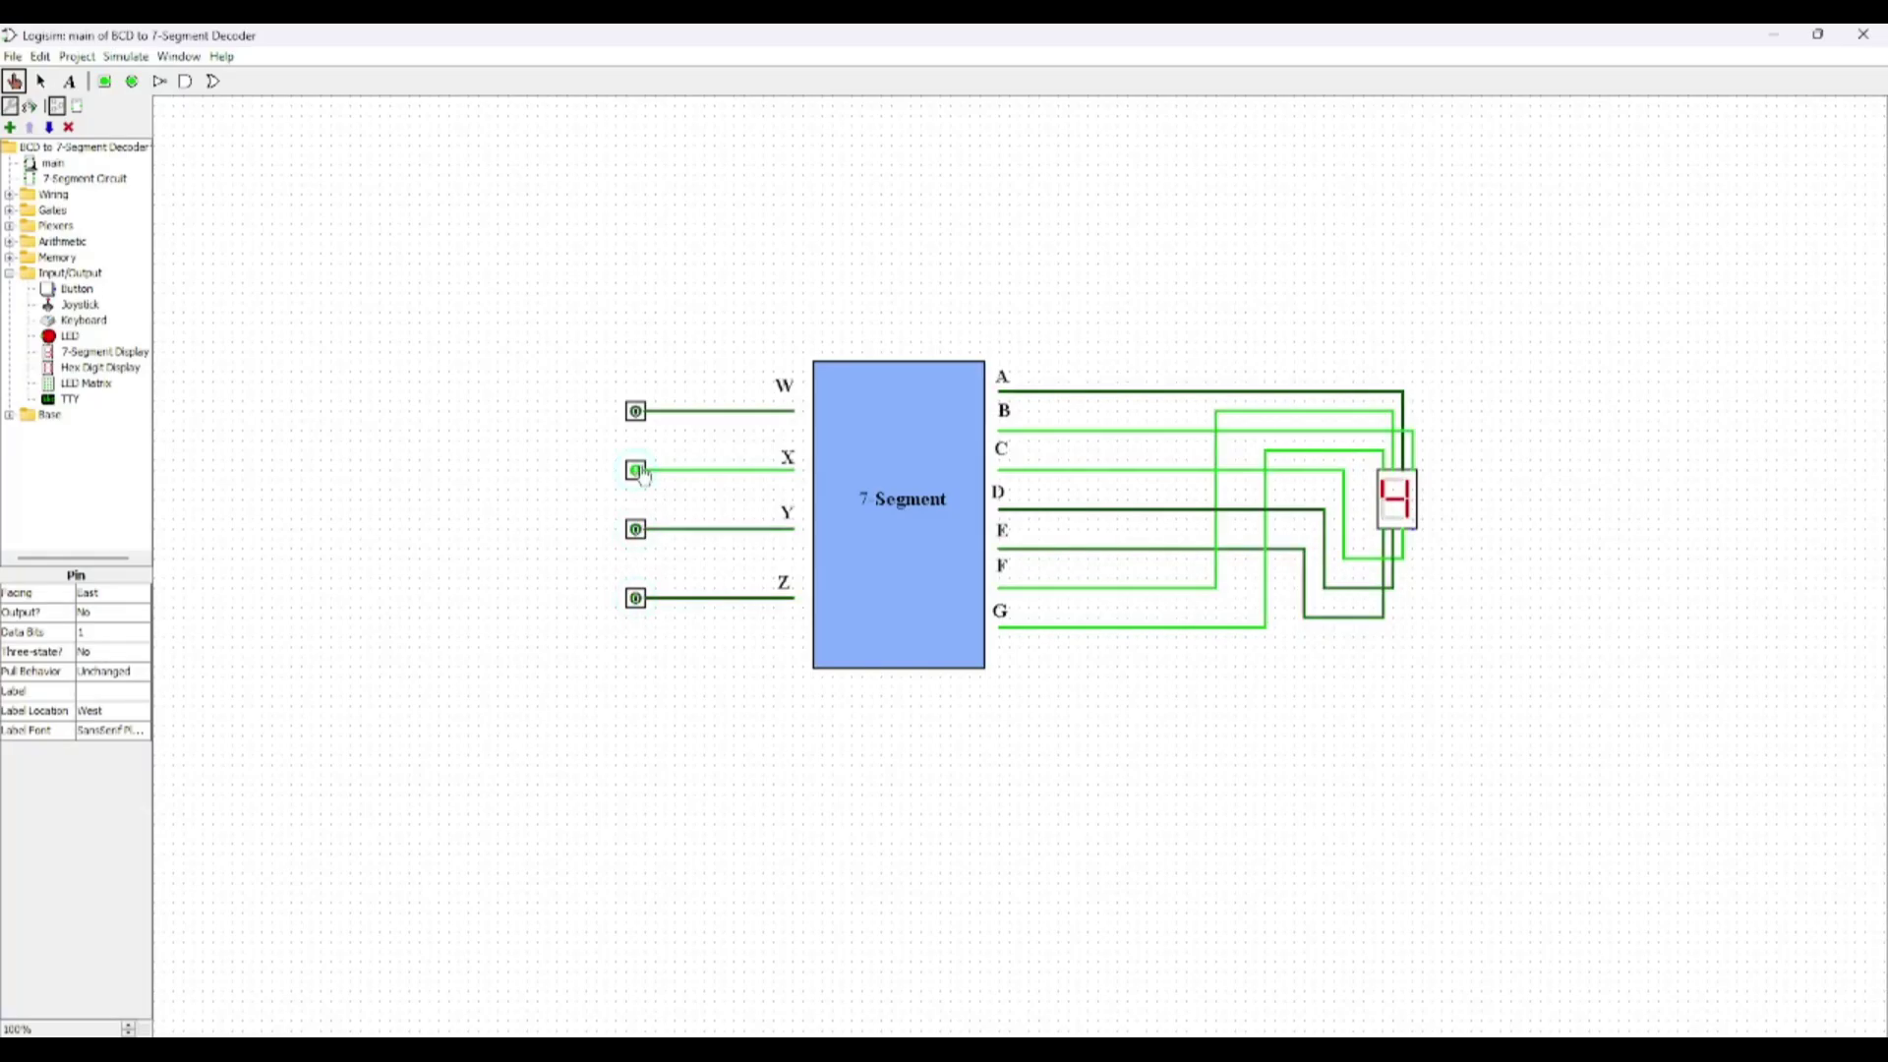
{"action": "left_click", "coordinate": [641, 600]}
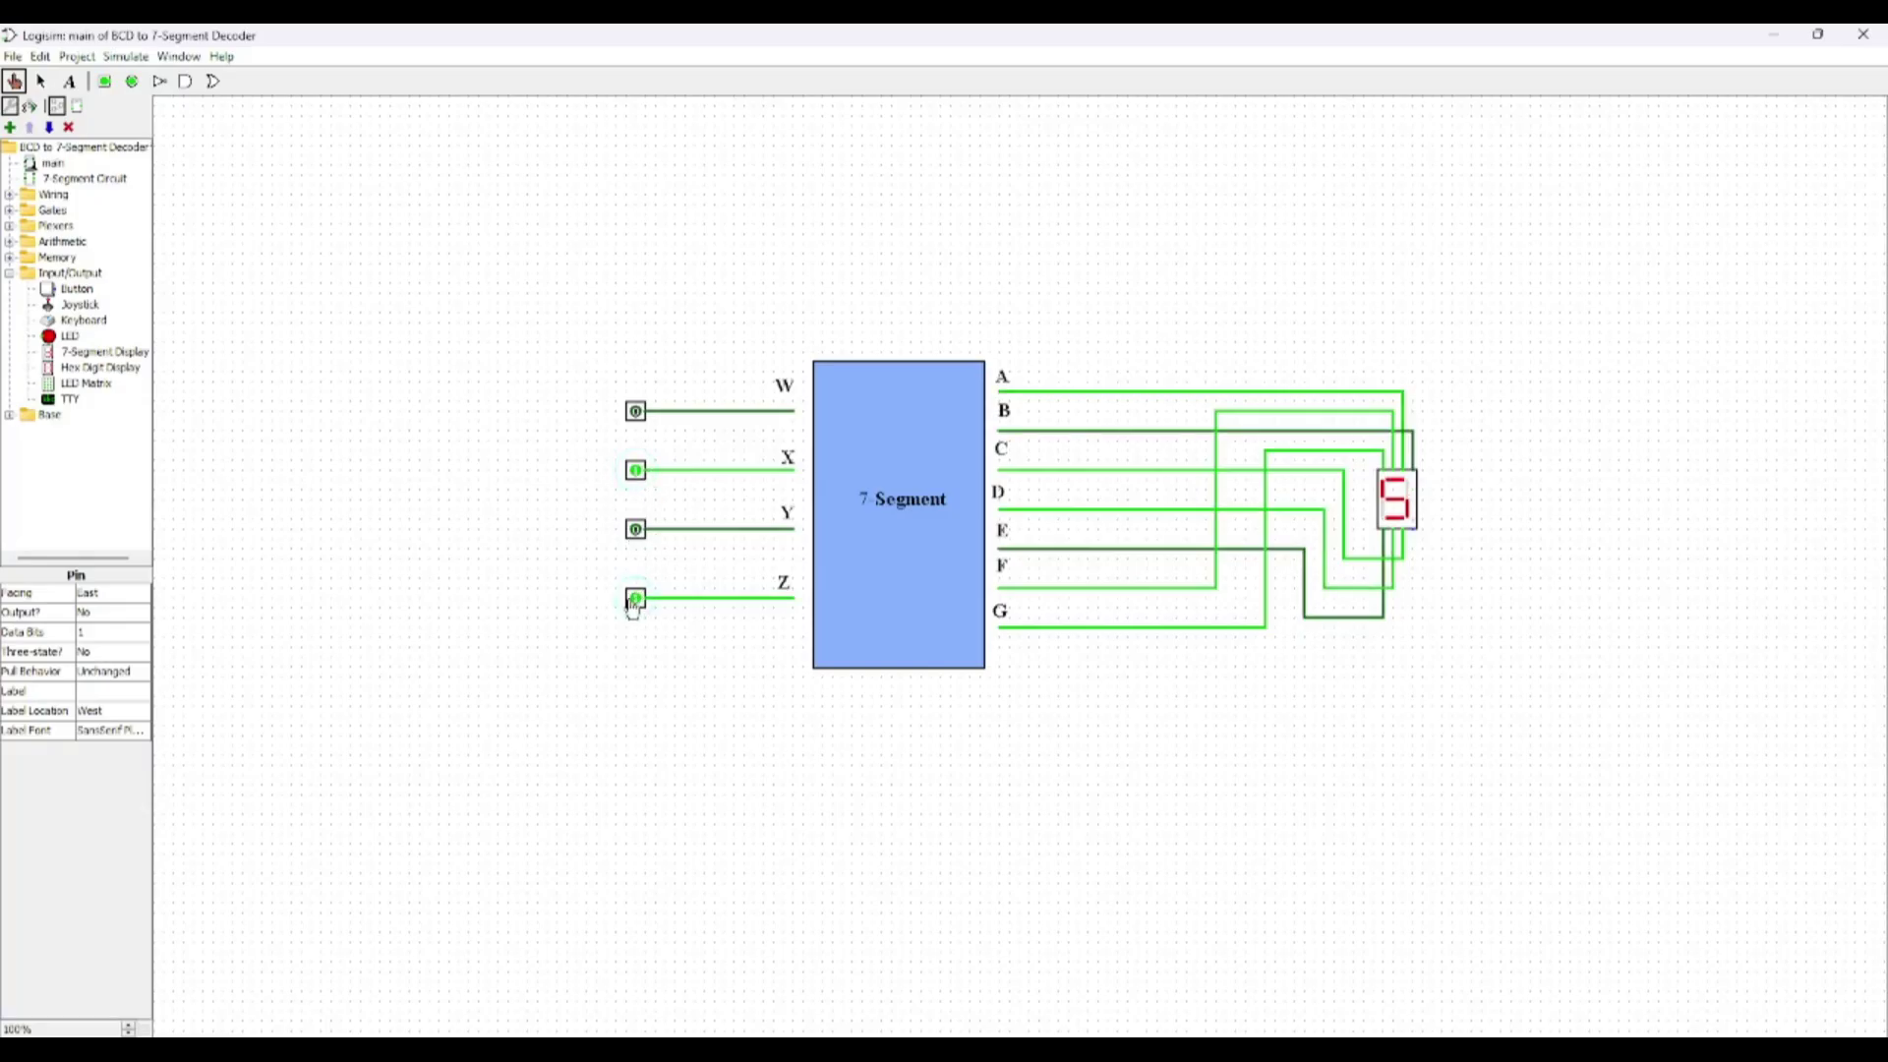
{"action": "left_click", "coordinate": [637, 599]}
{"action": "left_click", "coordinate": [637, 530]}
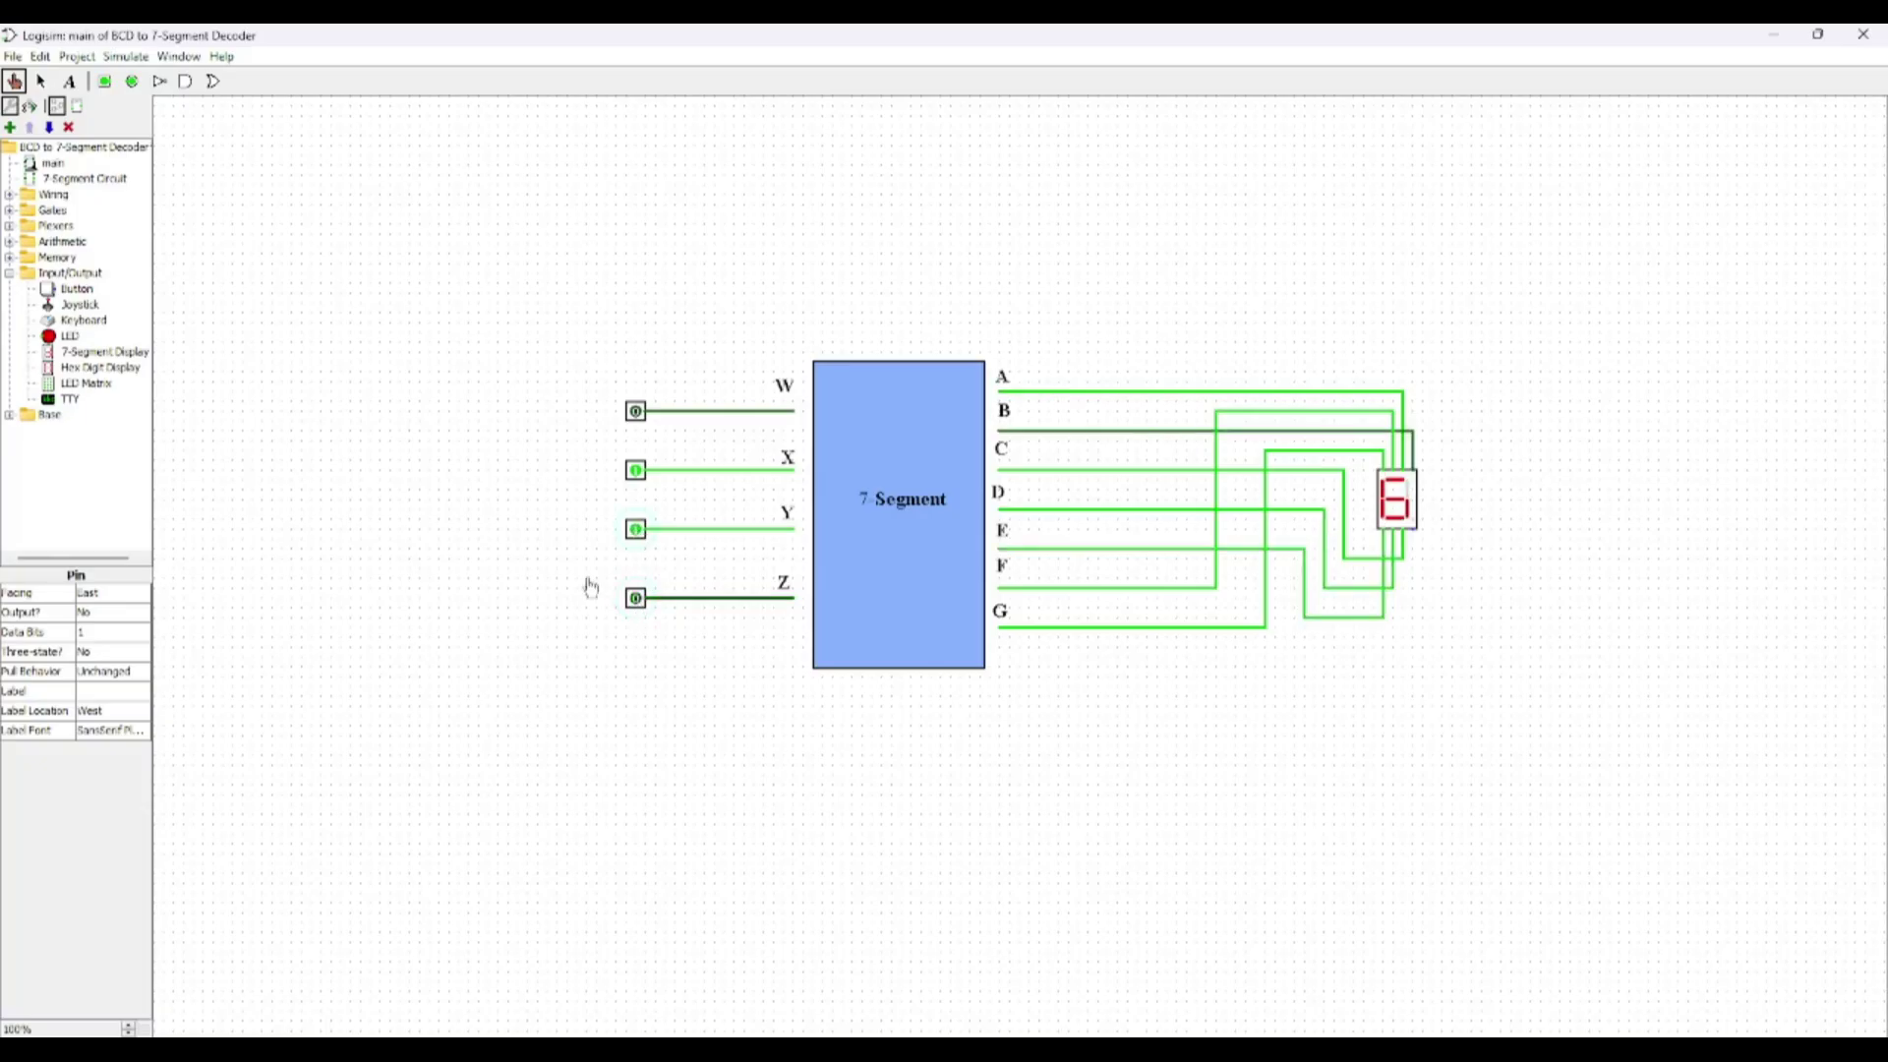
{"action": "left_click", "coordinate": [637, 600]}
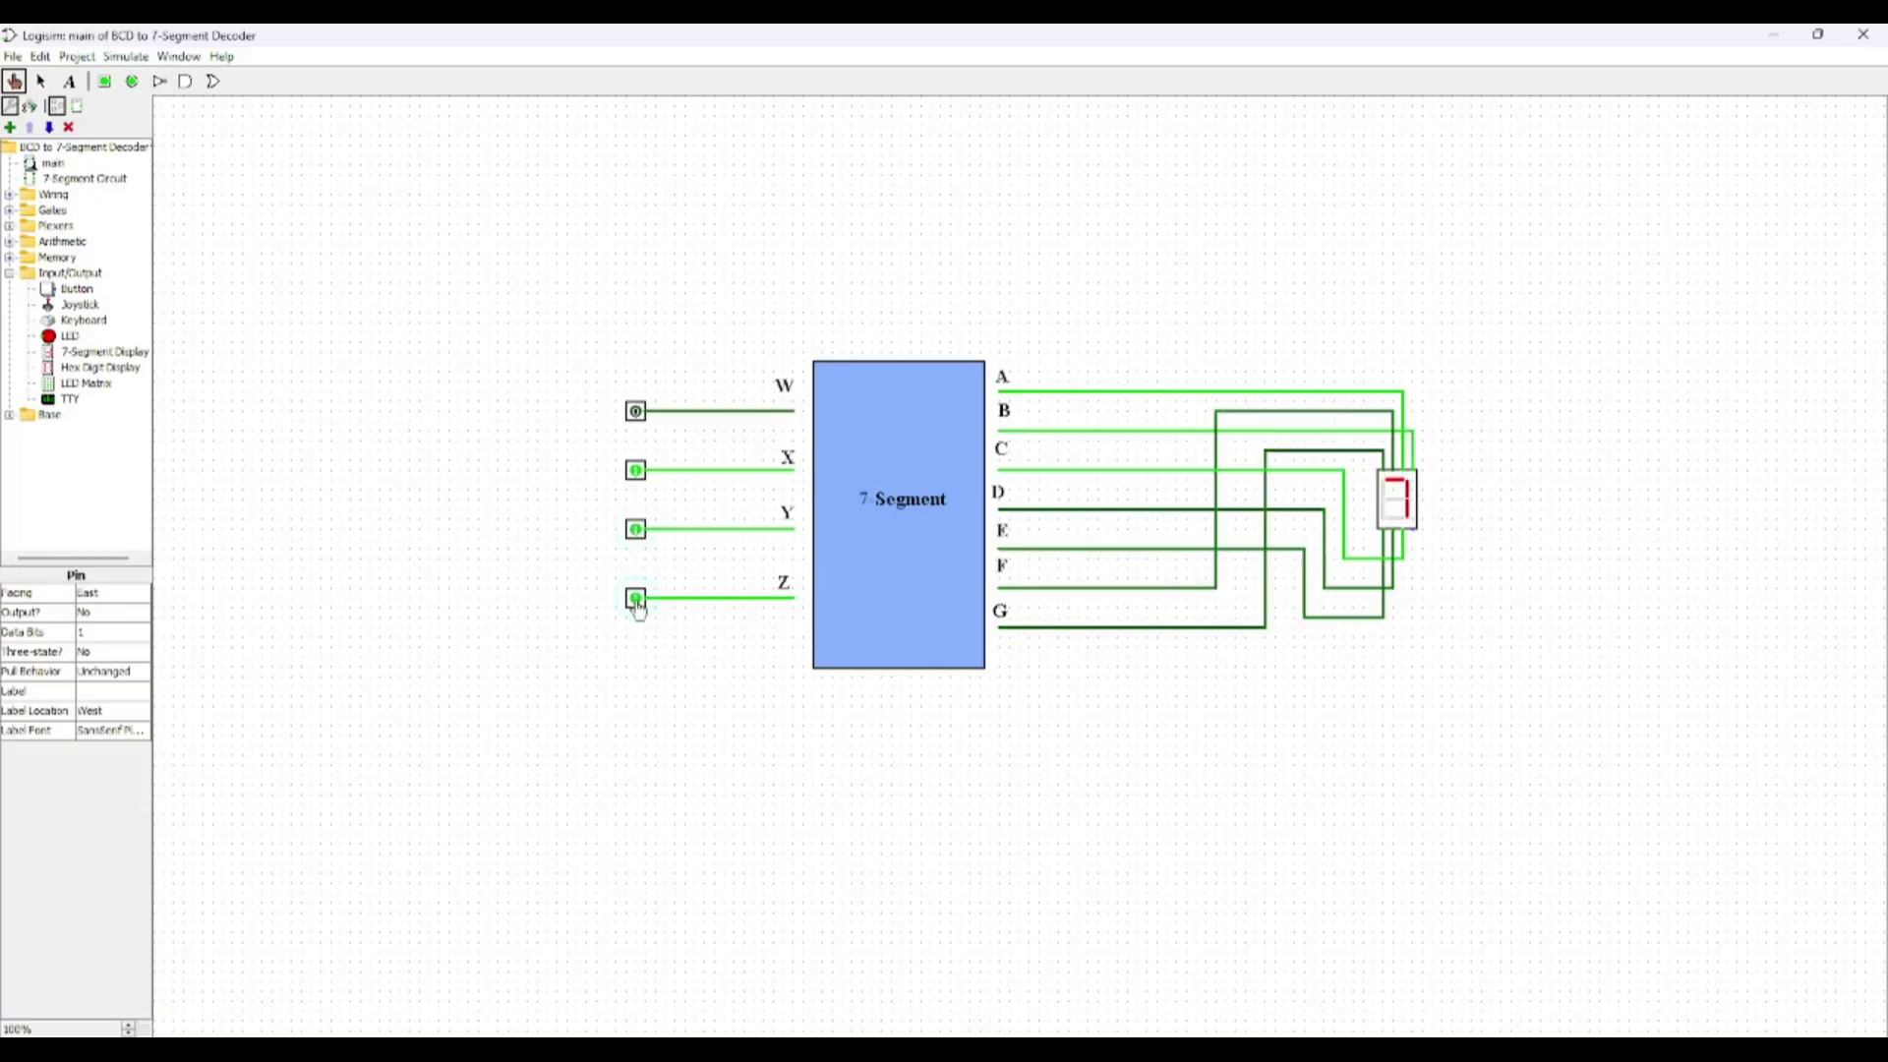
{"action": "left_click", "coordinate": [636, 598]}
{"action": "left_click", "coordinate": [636, 529]}
{"action": "left_click", "coordinate": [637, 470]}
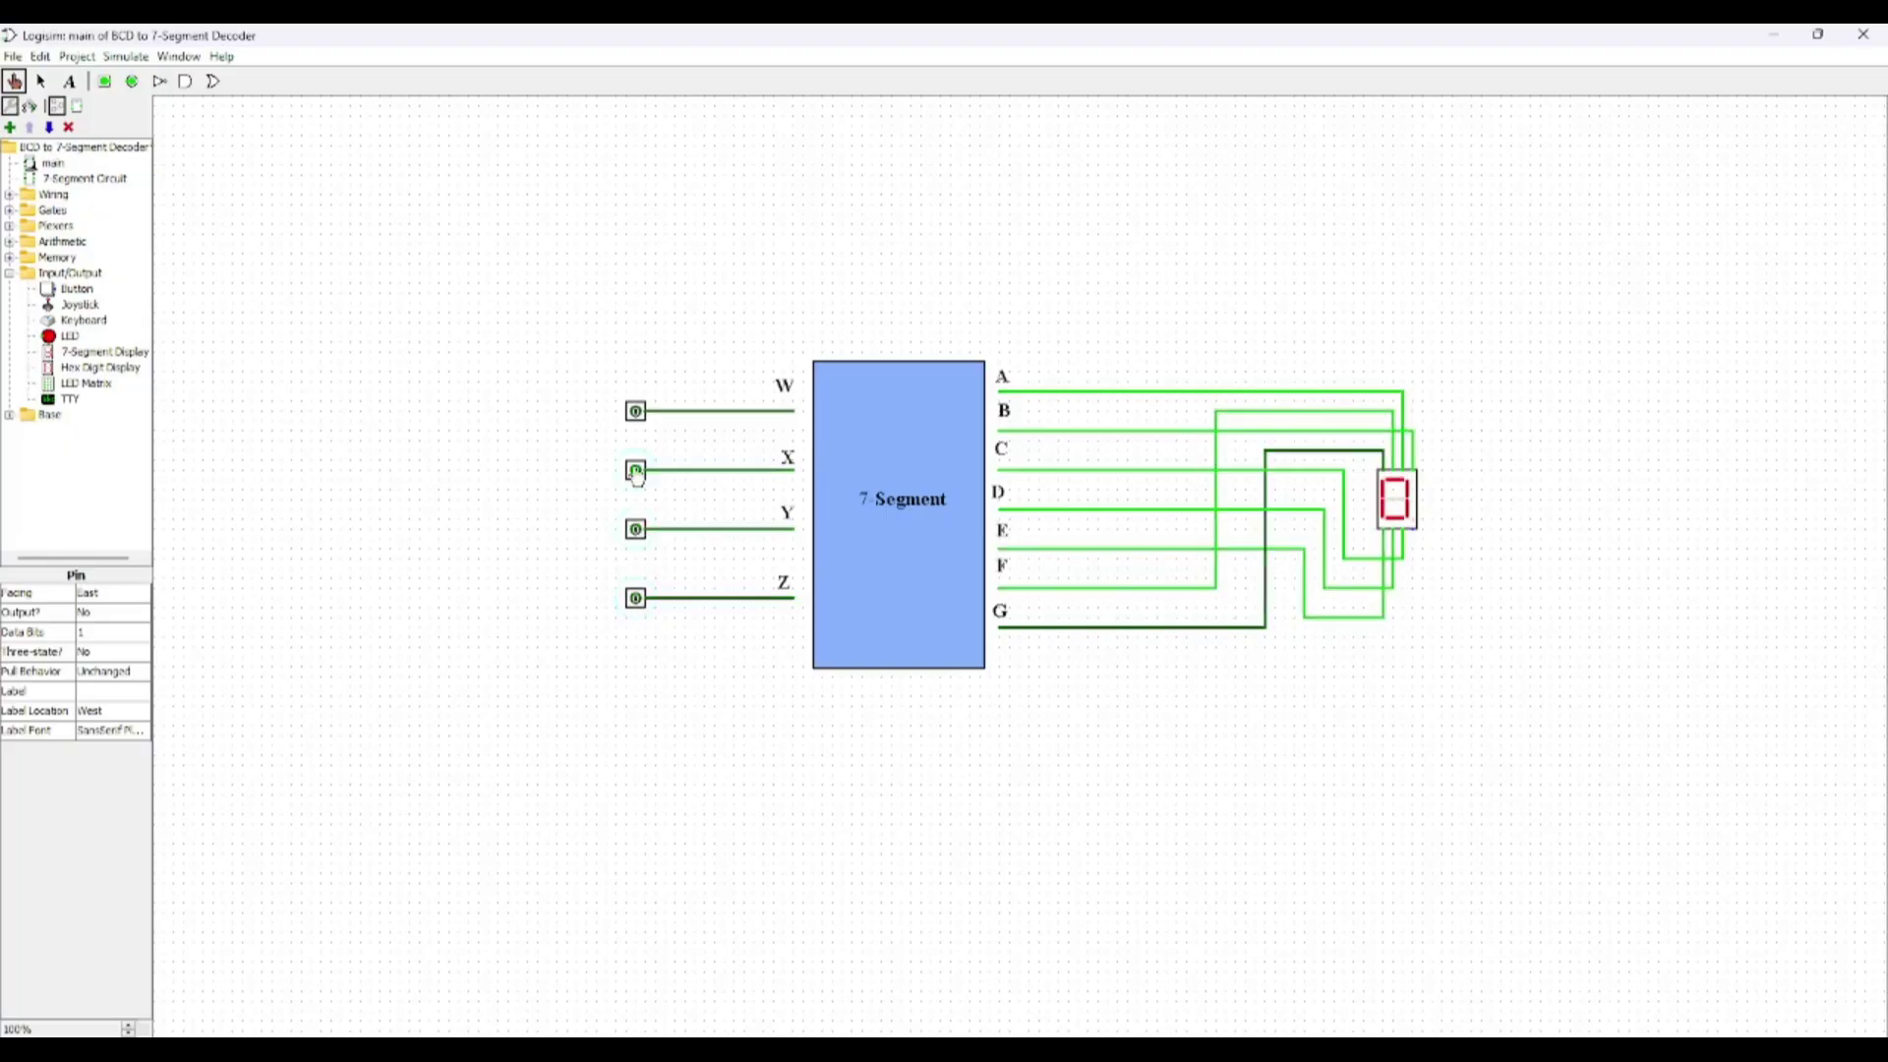
{"action": "left_click", "coordinate": [636, 411]}
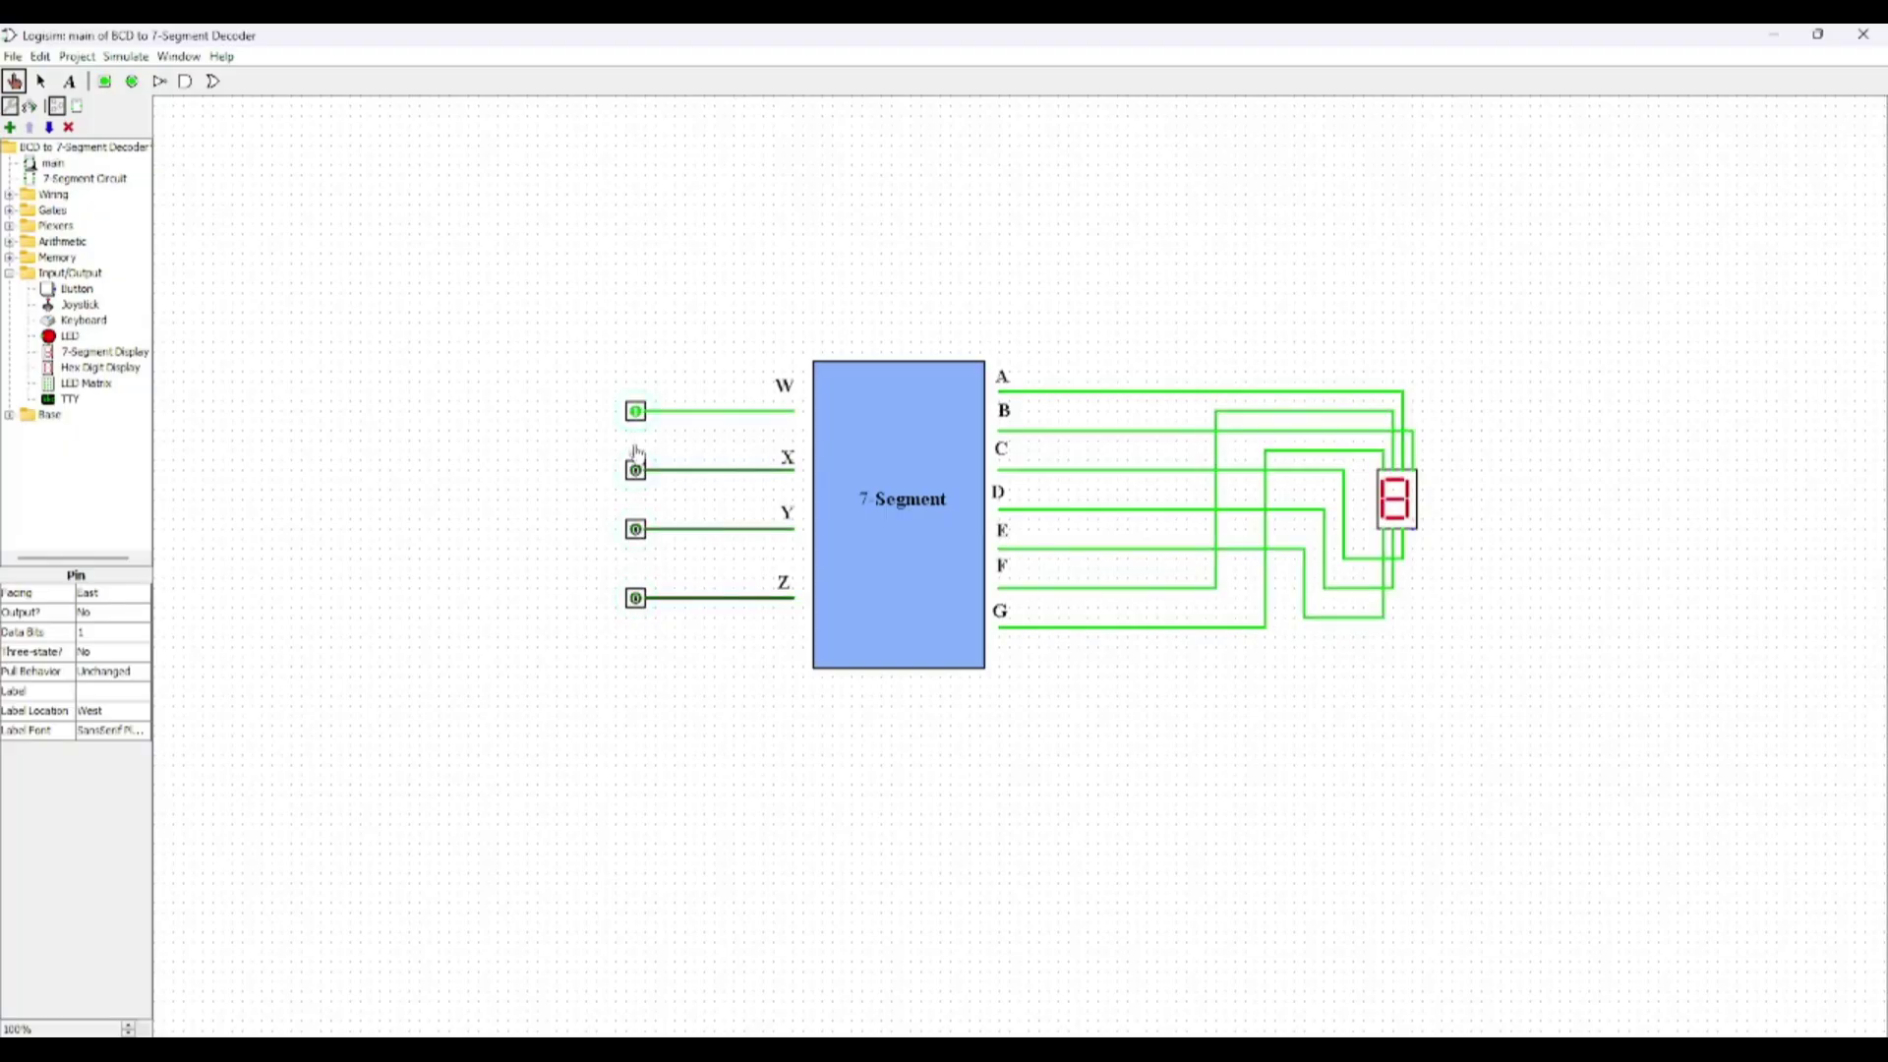
{"action": "left_click", "coordinate": [637, 598]}
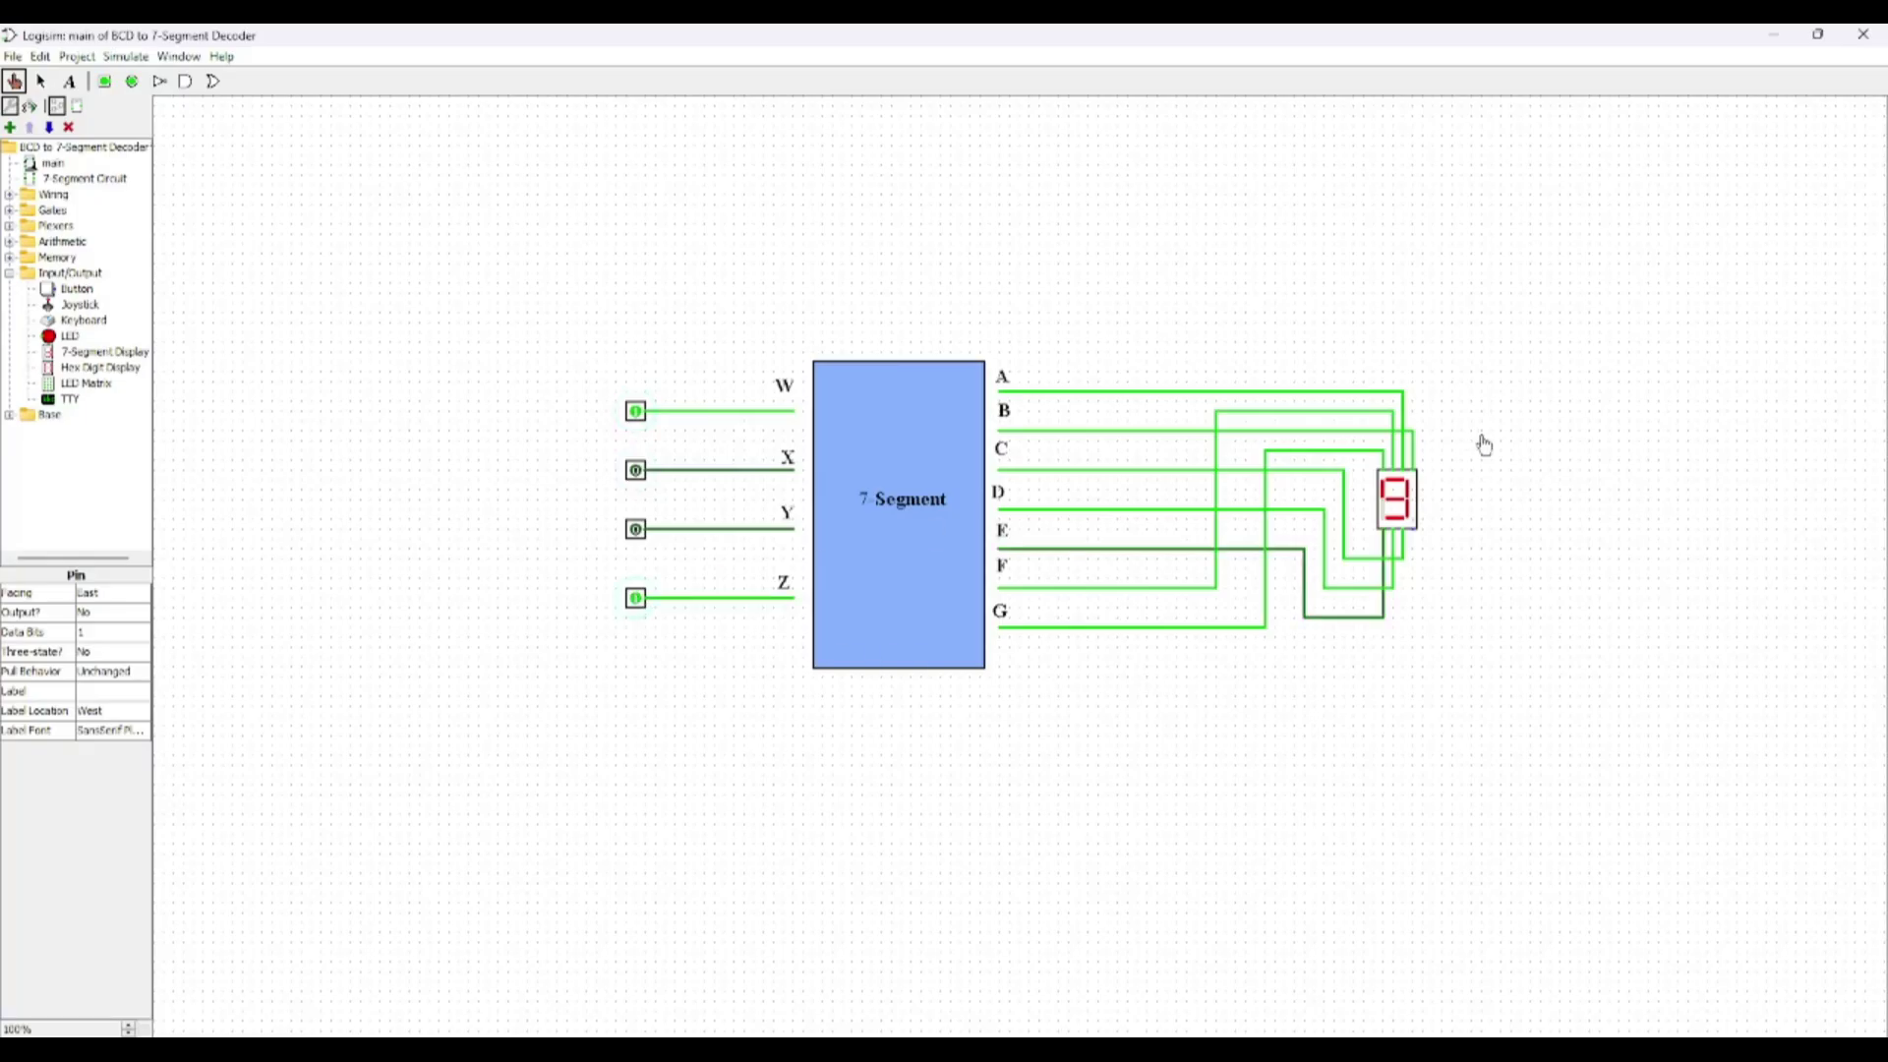